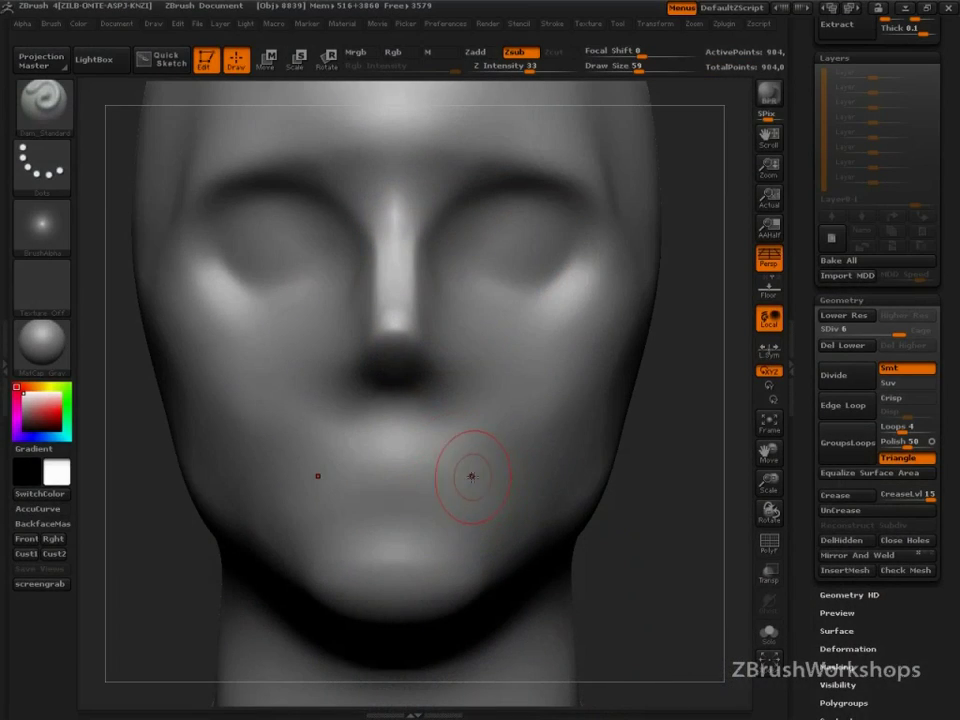
# Carve the mouth line, the folds below the mouth corners and the crease under the lower lip with the Dam_Standard brush
pyautogui.moveTo(473, 477); pyautogui.dragTo(357, 476)
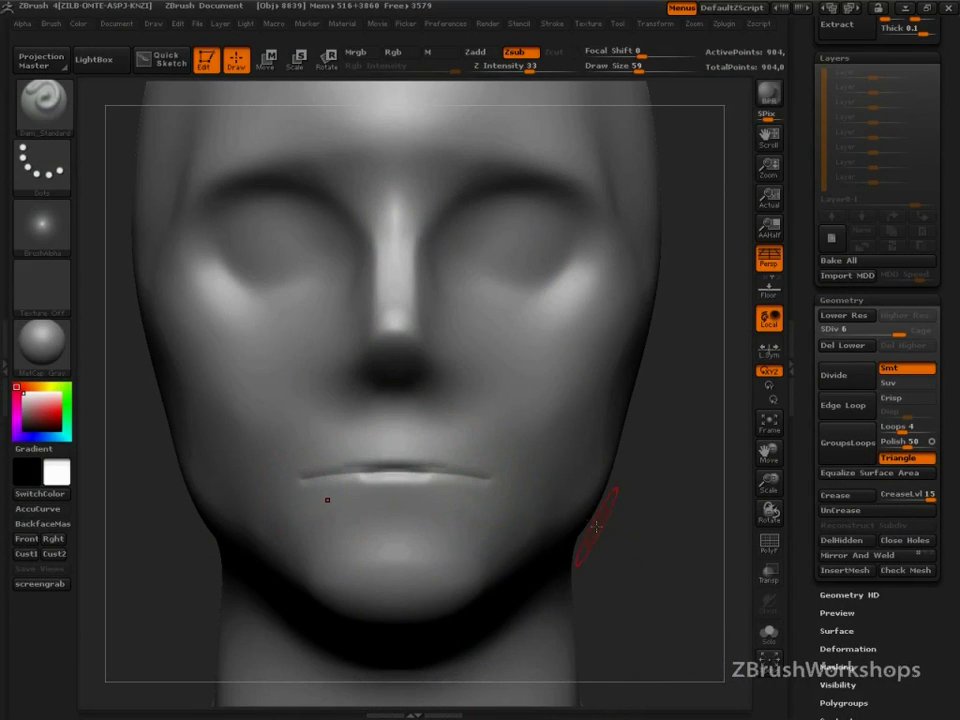
pyautogui.moveTo(655, 532)
pyautogui.mouseDown()
pyautogui.moveTo(681, 486)
pyautogui.moveTo(654, 521)
pyautogui.moveTo(690, 617)
pyautogui.moveTo(670, 572)
pyautogui.mouseUp()
pyautogui.moveTo(317, 431); pyautogui.dragTo(326, 480)
pyautogui.moveTo(586, 554)
pyautogui.mouseDown()
pyautogui.moveTo(681, 553)
pyautogui.moveTo(493, 514)
pyautogui.mouseUp()
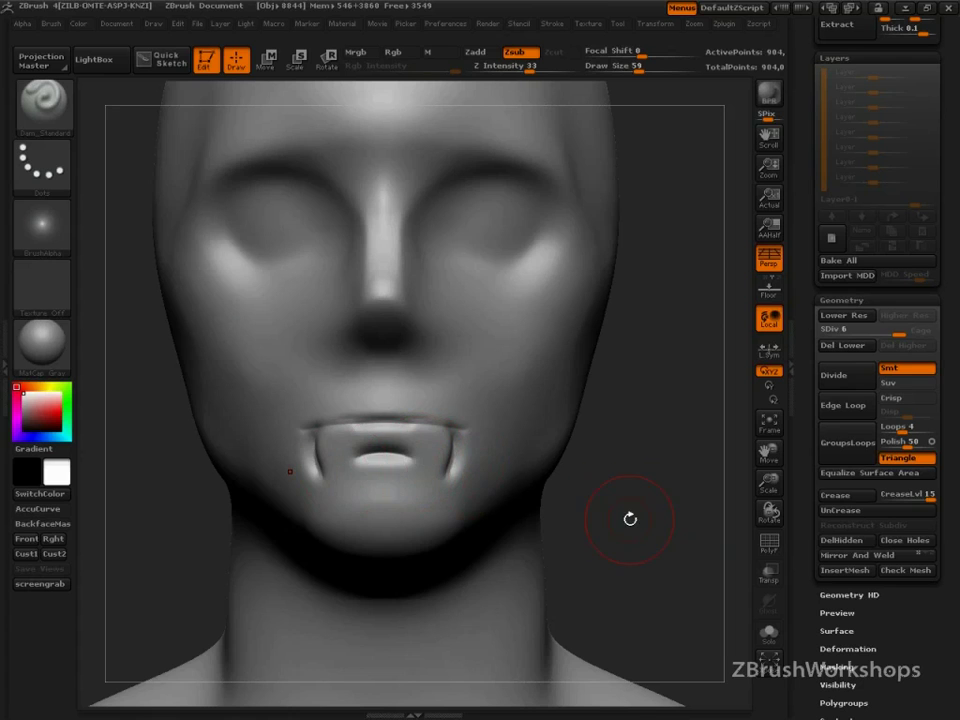
# Carve the arched upper contour of the upper lip from the mouth corners to the middle
pyautogui.moveTo(630, 516)
pyautogui.mouseDown()
pyautogui.moveTo(669, 531)
pyautogui.moveTo(575, 488)
pyautogui.mouseUp()
pyautogui.moveTo(459, 419); pyautogui.dragTo(382, 387)
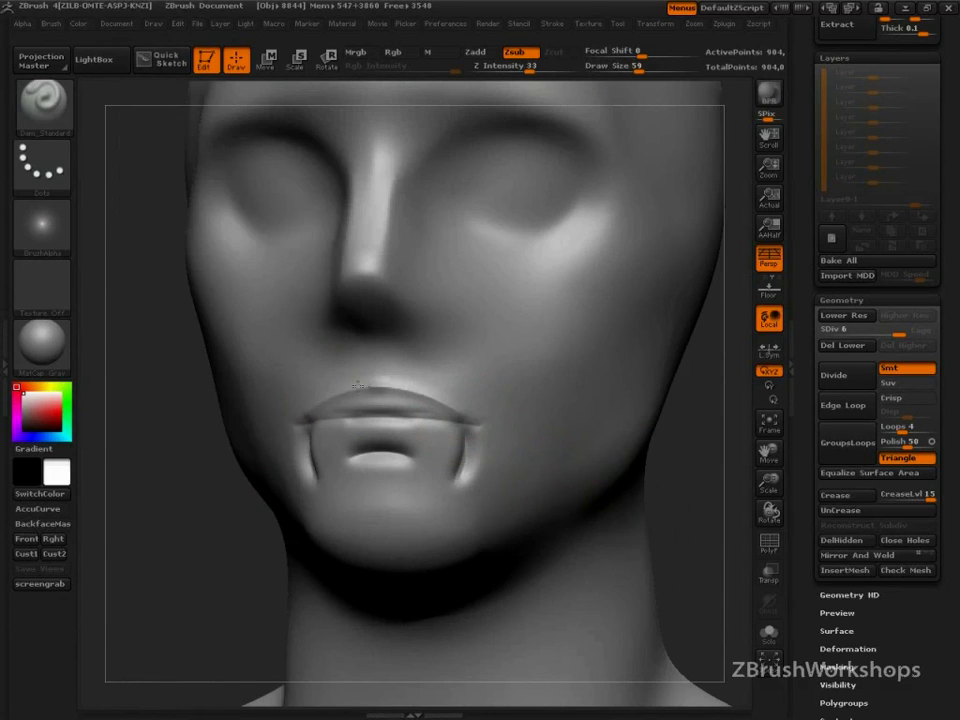
pyautogui.moveTo(197, 493); pyautogui.dragTo(490, 510)
pyautogui.moveTo(547, 520); pyautogui.dragTo(523, 516)
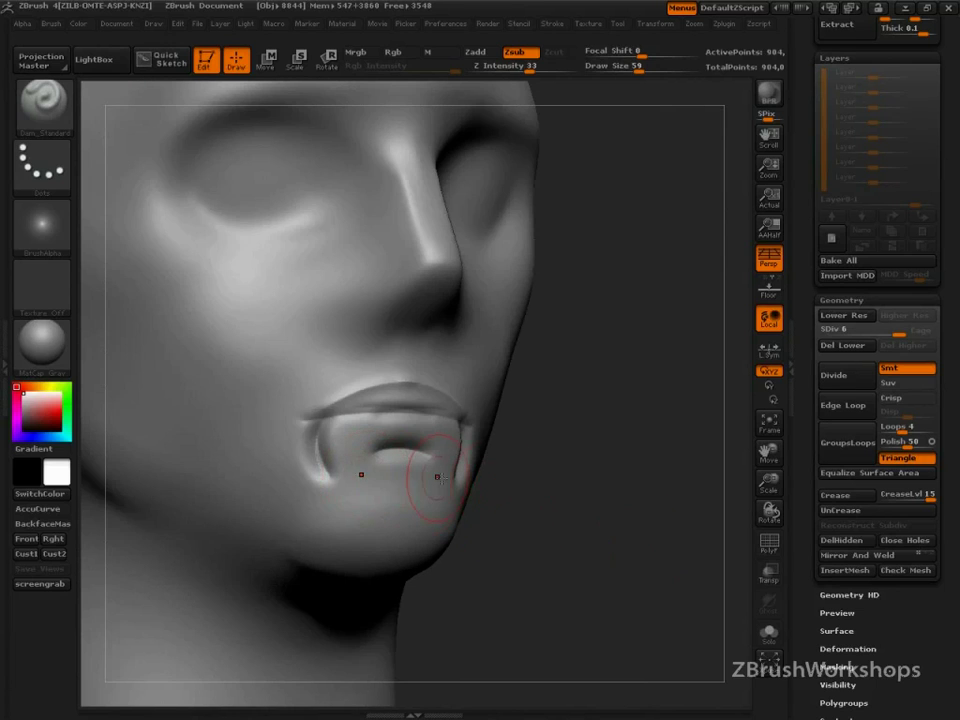
pyautogui.keyDown('shift'); pyautogui.moveTo(591, 489); pyautogui.dragTo(624, 514); pyautogui.keyUp('shift')
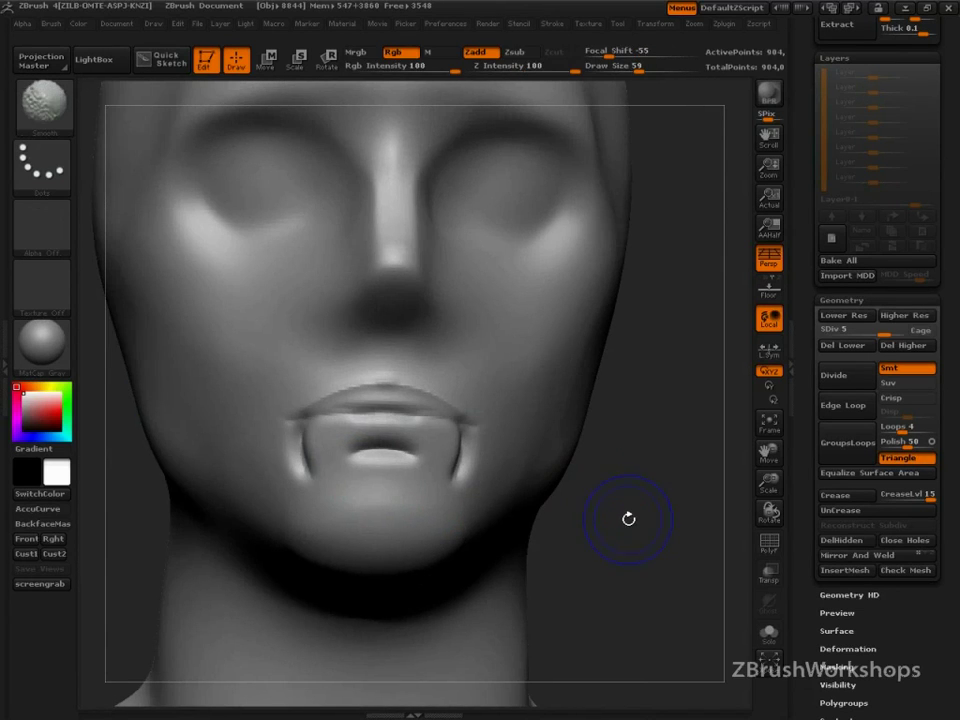
# Step the head down to subdivision level 4 and return it to level 6 with Dam_Standard active
pyautogui.press('b')
pyautogui.press('d')
pyautogui.press('s')
pyautogui.hotkey('shift', 'd')
pyautogui.press('d')
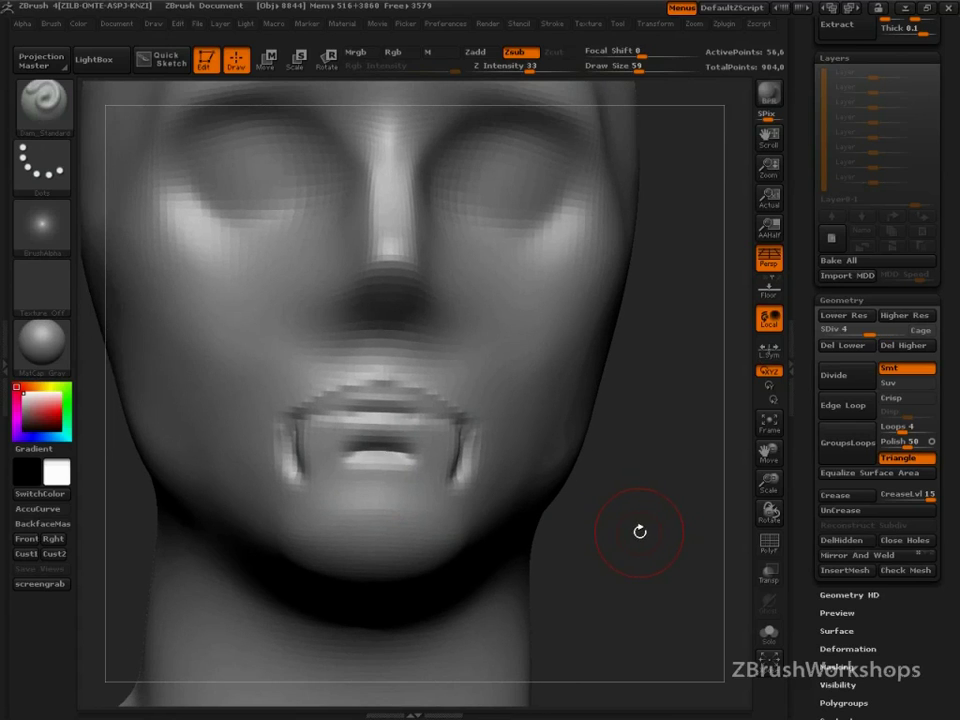
pyautogui.moveTo(639, 552); pyautogui.dragTo(656, 568)
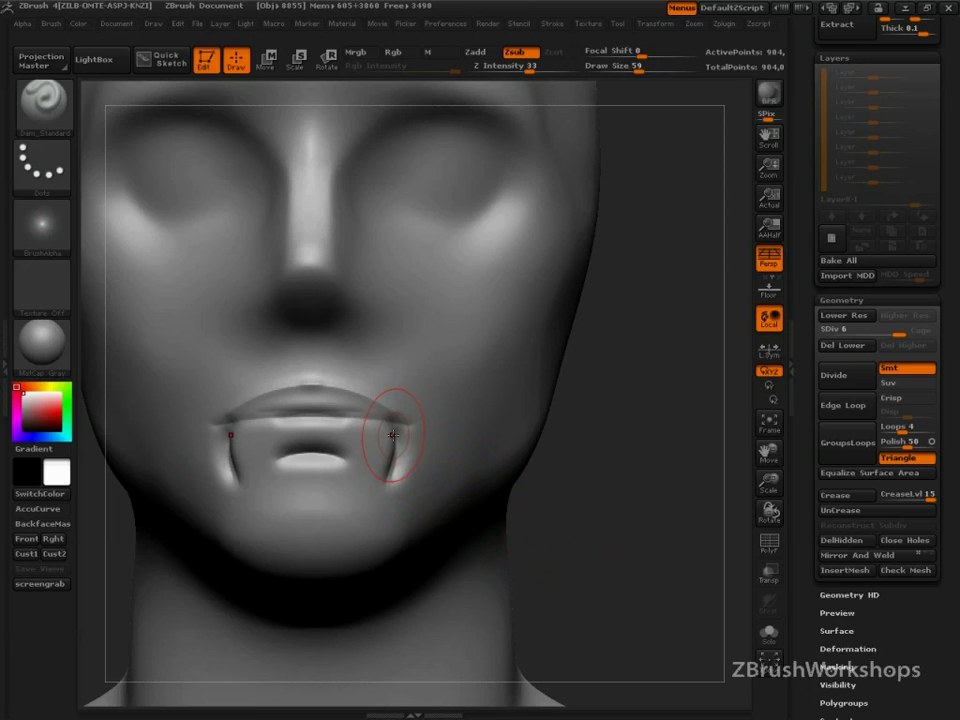
# Deepen the mouth line, lengthen the folds below its corners and carve the lower lip's underside out to those folds
pyautogui.moveTo(404, 430); pyautogui.dragTo(292, 419)
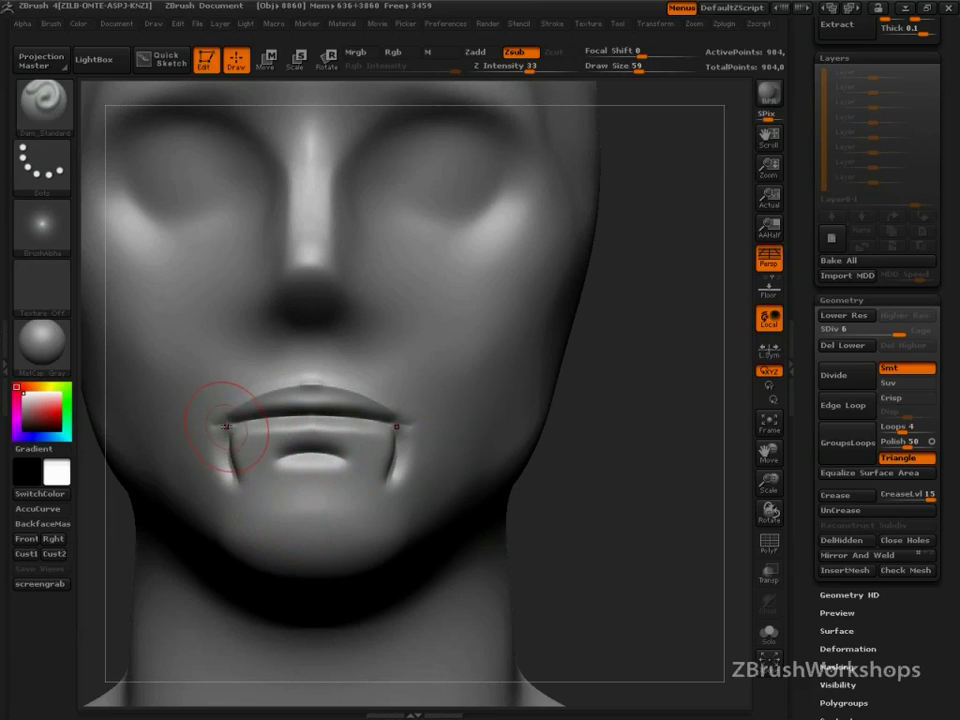
pyautogui.moveTo(228, 426); pyautogui.dragTo(250, 508)
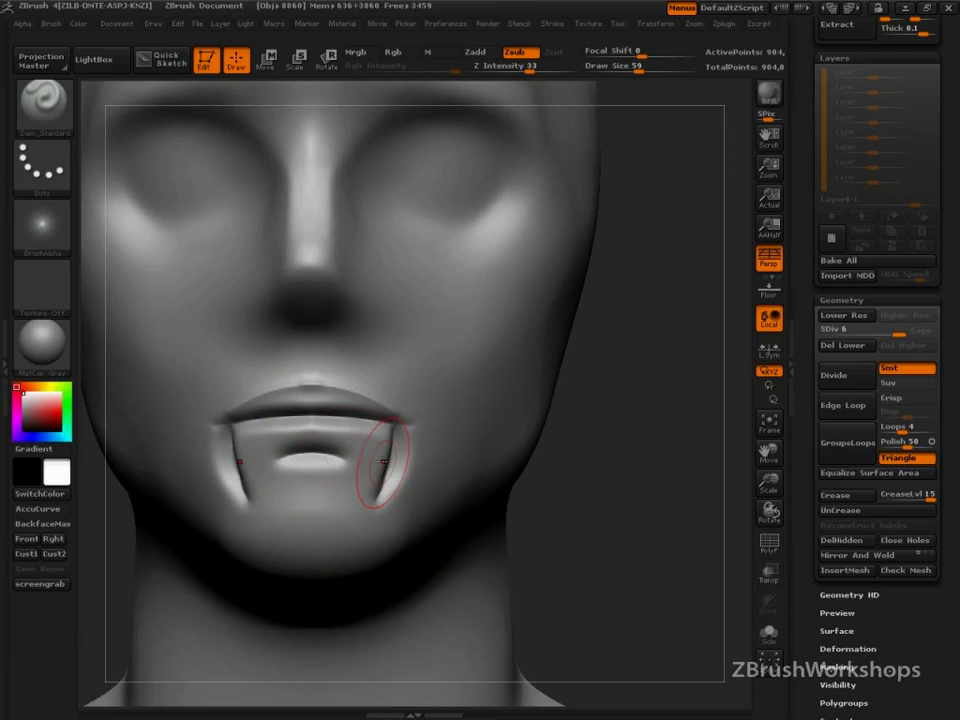
pyautogui.moveTo(336, 458); pyautogui.dragTo(313, 455)
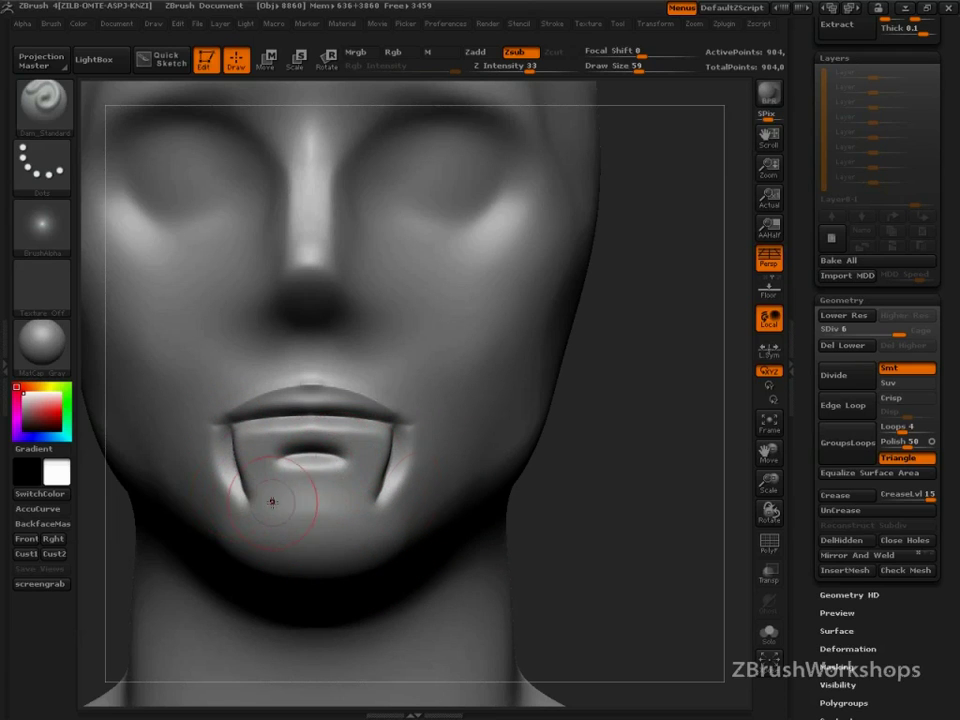
pyautogui.moveTo(545, 522); pyautogui.dragTo(597, 554)
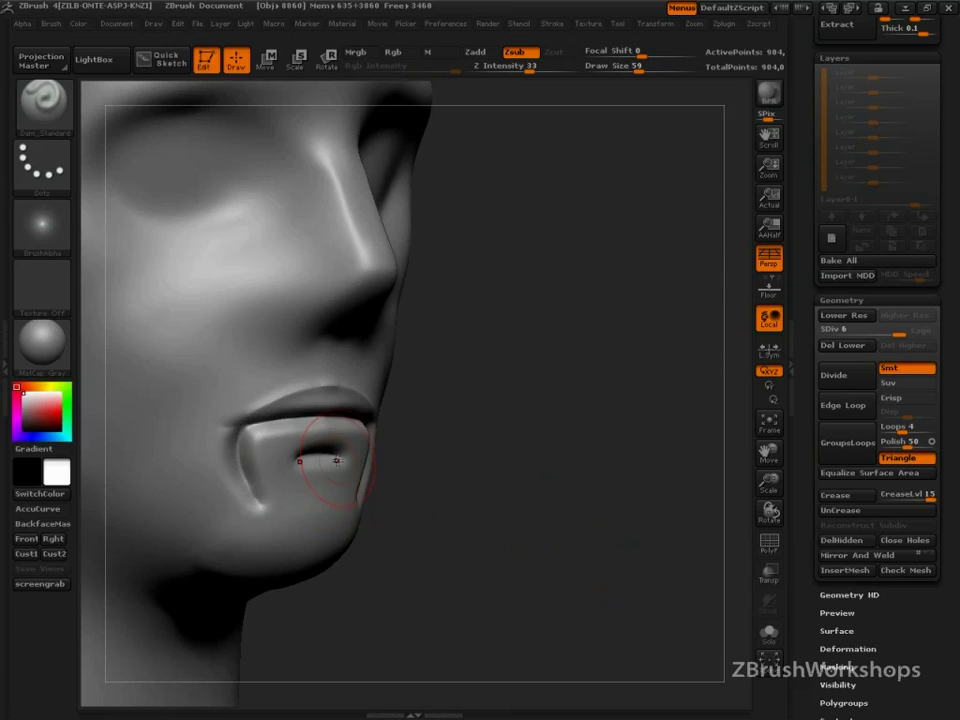
pyautogui.moveTo(325, 455); pyautogui.dragTo(254, 490)
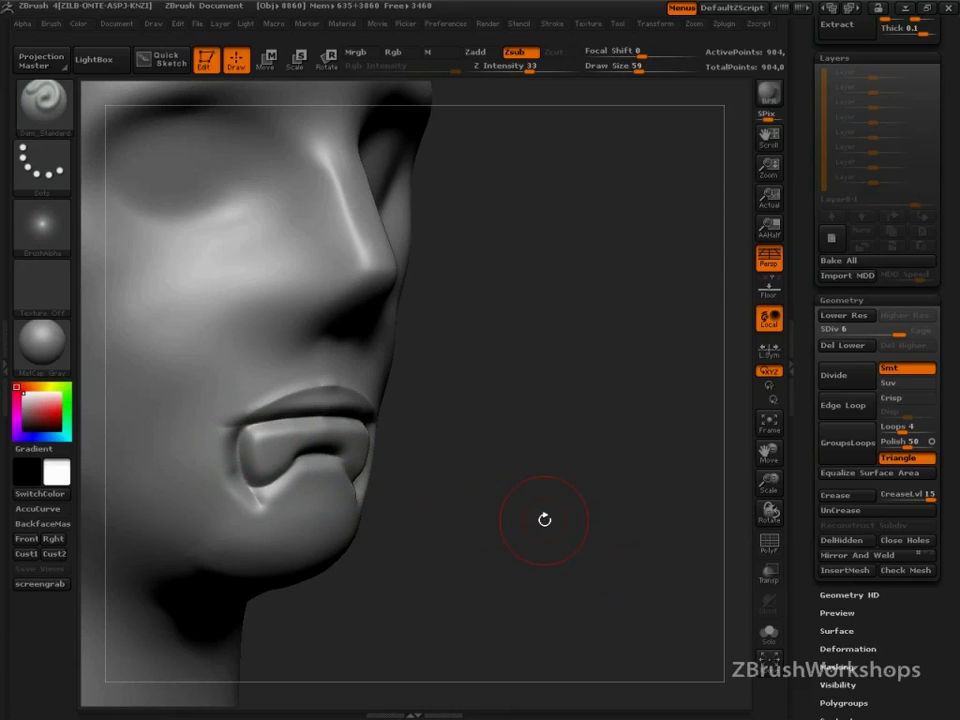
# Sharpen the upper lip's contour toward the mouth corners
pyautogui.moveTo(542, 519); pyautogui.dragTo(184, 617)
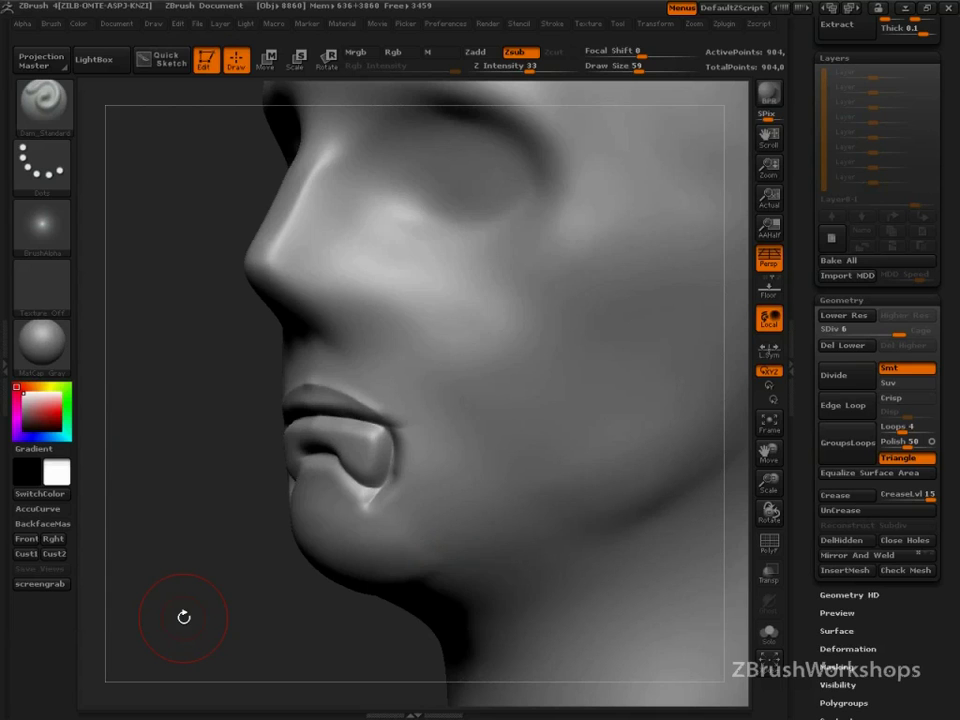
pyautogui.moveTo(239, 578); pyautogui.dragTo(302, 582)
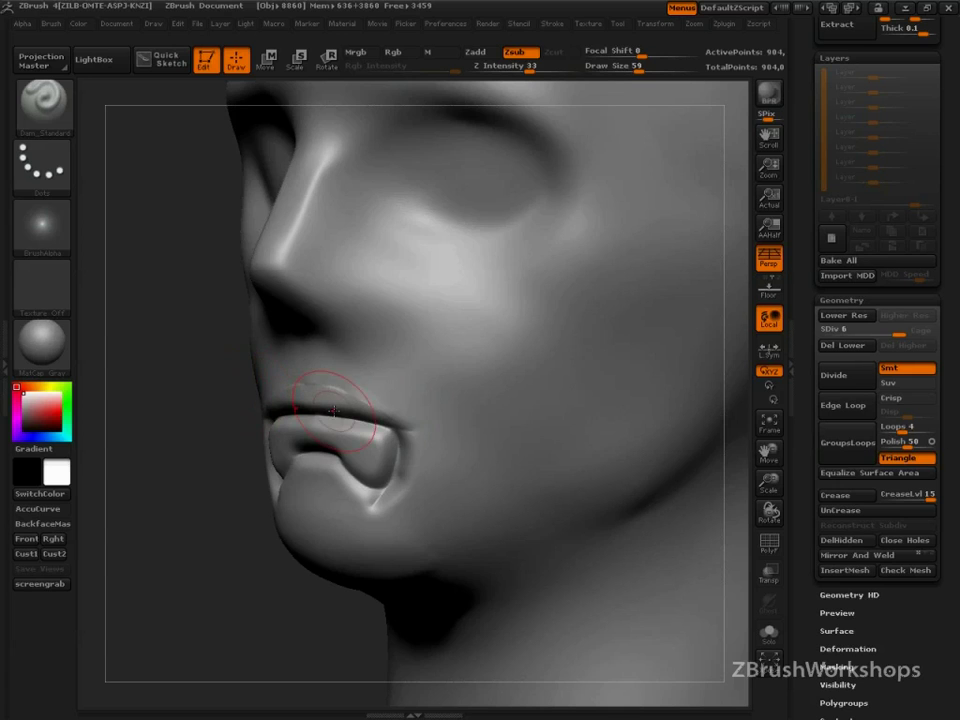
pyautogui.keyDown('shift'); pyautogui.moveTo(333, 410); pyautogui.dragTo(396, 418); pyautogui.keyUp('shift')
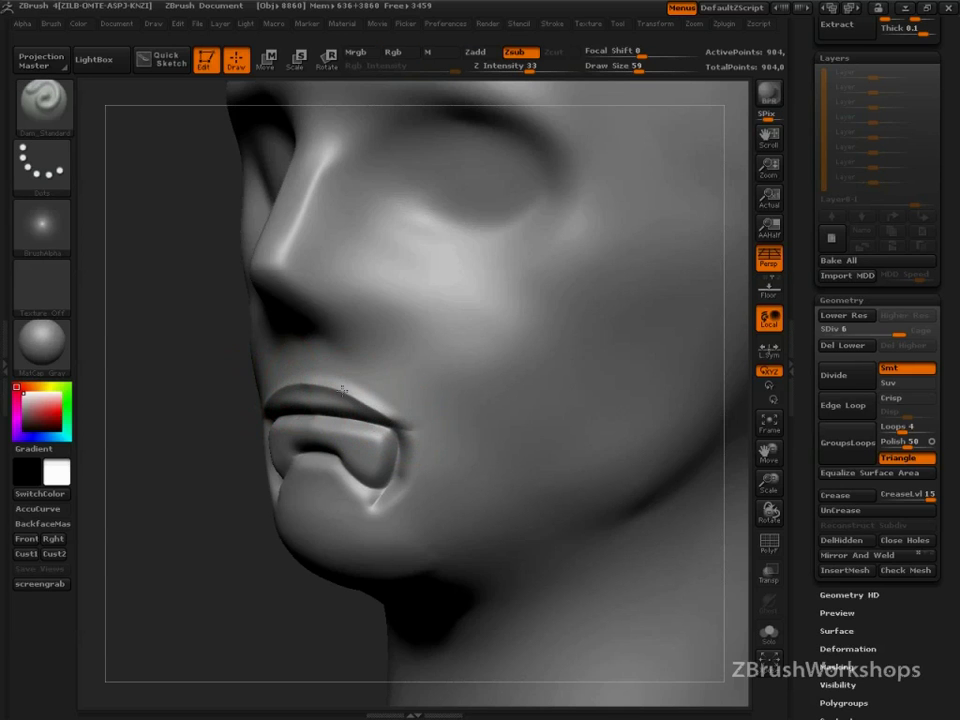
# Flatten the upper and lower lips into planes with the TrimDynamic brush at draw size 42
pyautogui.moveTo(206, 463)
pyautogui.mouseDown()
pyautogui.moveTo(188, 474)
pyautogui.moveTo(420, 470)
pyautogui.moveTo(606, 519)
pyautogui.moveTo(557, 538)
pyautogui.moveTo(580, 538)
pyautogui.mouseUp()
pyautogui.press('b')
pyautogui.press('t')
pyautogui.press('d')
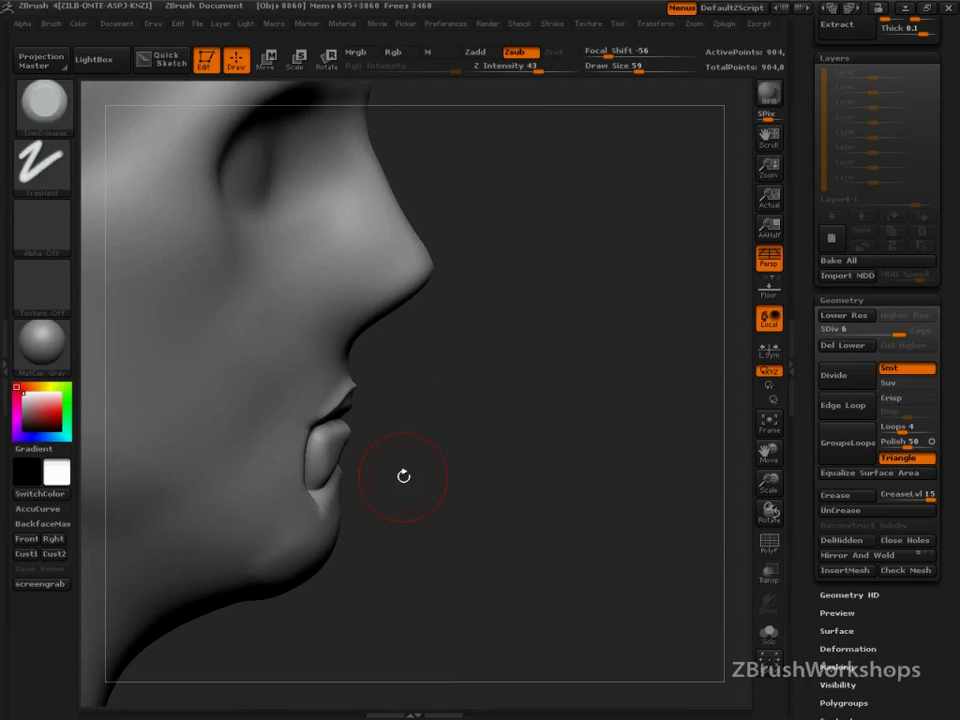
pyautogui.moveTo(430, 478)
pyautogui.mouseDown()
pyautogui.moveTo(403, 482)
pyautogui.moveTo(435, 499)
pyautogui.moveTo(525, 490)
pyautogui.mouseUp()
pyautogui.moveTo(366, 436)
pyautogui.mouseDown()
pyautogui.moveTo(358, 444)
pyautogui.moveTo(395, 426)
pyautogui.moveTo(374, 436)
pyautogui.mouseUp()
pyautogui.press('[')
pyautogui.press('[')
pyautogui.moveTo(499, 445)
pyautogui.mouseDown()
pyautogui.moveTo(450, 432)
pyautogui.moveTo(440, 401)
pyautogui.moveTo(454, 397)
pyautogui.moveTo(393, 391)
pyautogui.moveTo(440, 391)
pyautogui.mouseUp()
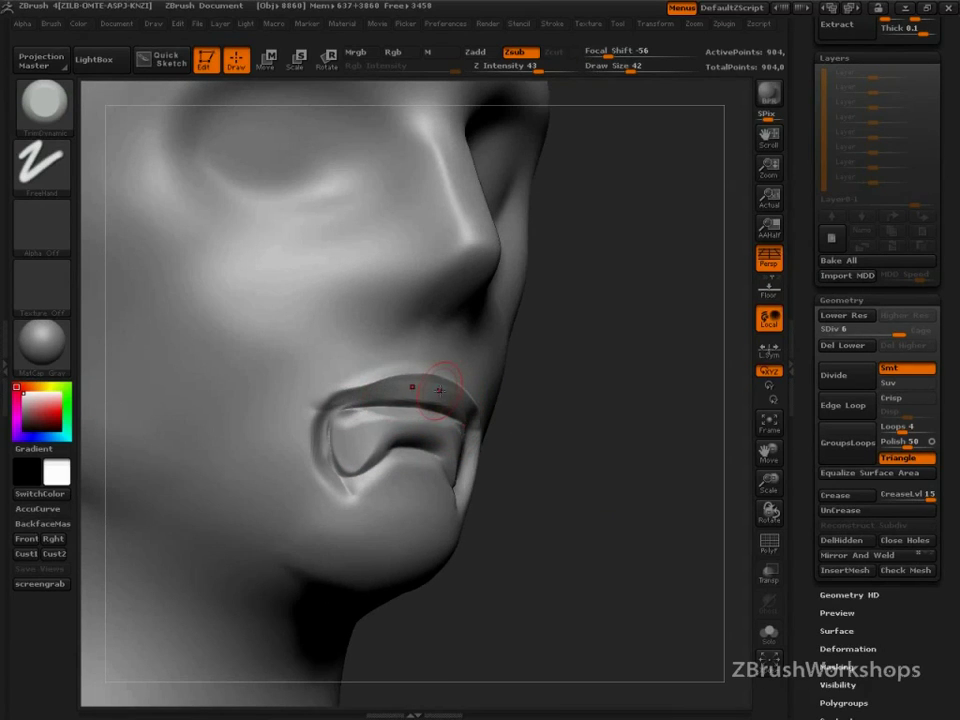
pyautogui.moveTo(557, 446); pyautogui.dragTo(285, 456)
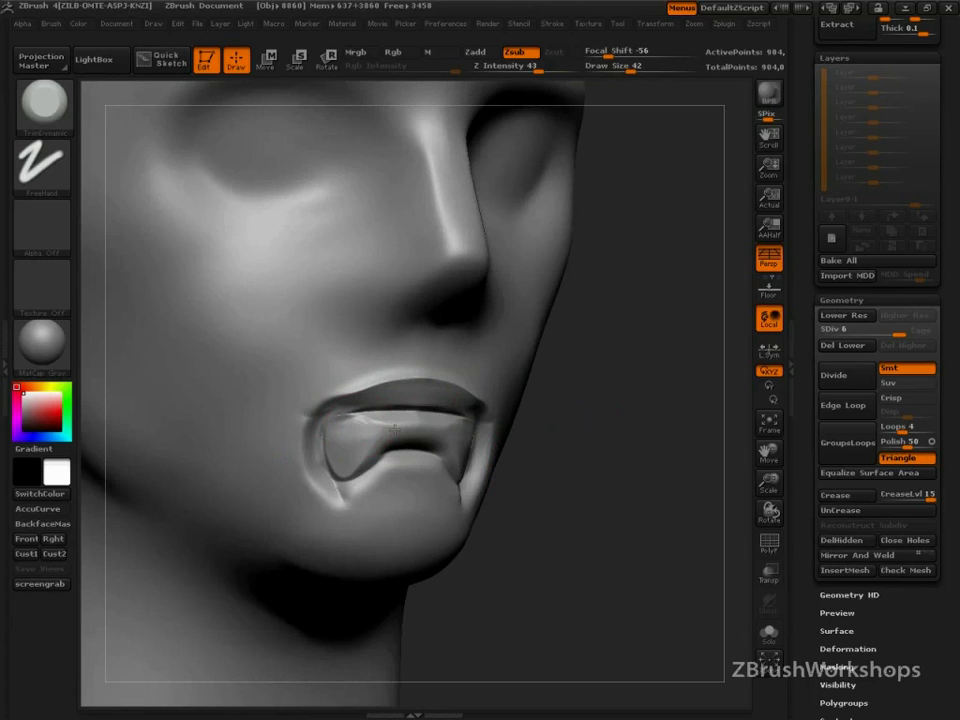
pyautogui.moveTo(395, 429)
pyautogui.mouseDown()
pyautogui.moveTo(407, 419)
pyautogui.moveTo(340, 424)
pyautogui.mouseUp()
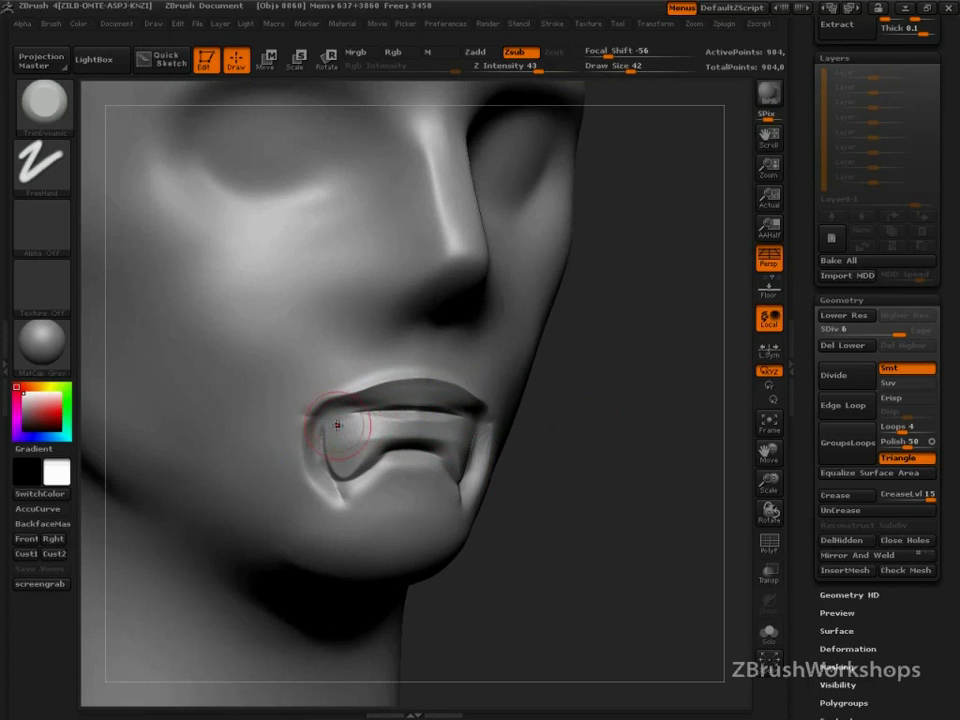
# Flatten the area under the lower lip, the chin and the folds beside the mouth into planes with TrimDynamic
pyautogui.moveTo(590, 502)
pyautogui.keyDown('alt'); pyautogui.mouseDown()
pyautogui.moveTo(537, 434)
pyautogui.moveTo(410, 490)
pyautogui.mouseUp(); pyautogui.keyUp('alt')
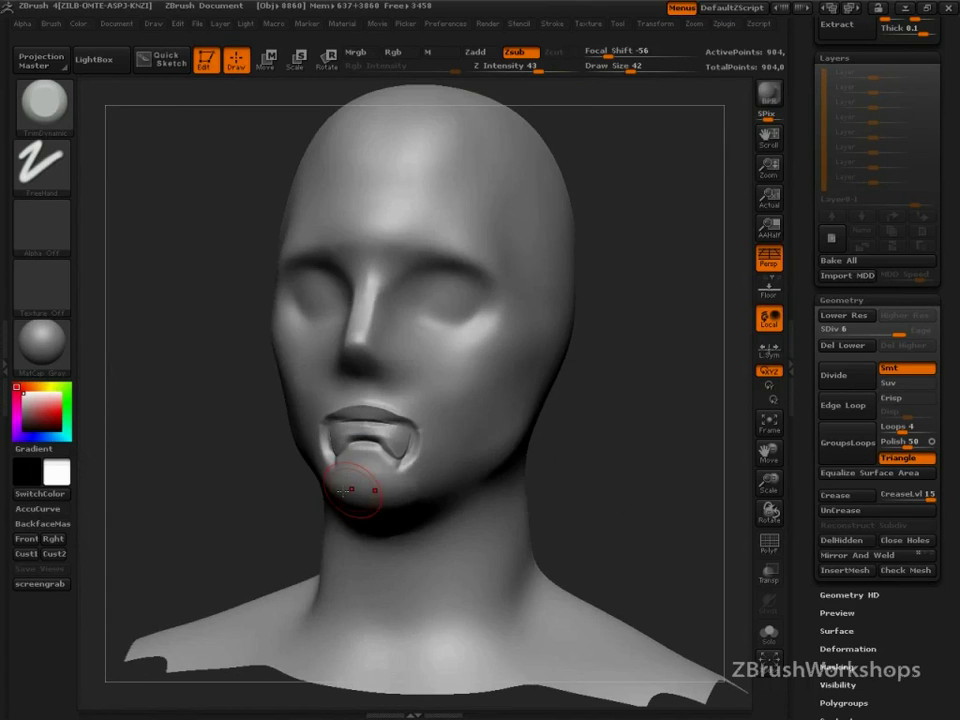
pyautogui.keyDown('alt'); pyautogui.moveTo(245, 500); pyautogui.dragTo(262, 575); pyautogui.keyUp('alt')
pyautogui.moveTo(422, 452)
pyautogui.mouseDown()
pyautogui.moveTo(386, 456)
pyautogui.moveTo(404, 450)
pyautogui.moveTo(434, 472)
pyautogui.moveTo(384, 481)
pyautogui.moveTo(437, 485)
pyautogui.moveTo(366, 450)
pyautogui.moveTo(443, 456)
pyautogui.moveTo(418, 445)
pyautogui.moveTo(459, 439)
pyautogui.moveTo(427, 426)
pyautogui.moveTo(456, 439)
pyautogui.moveTo(425, 461)
pyautogui.mouseUp()
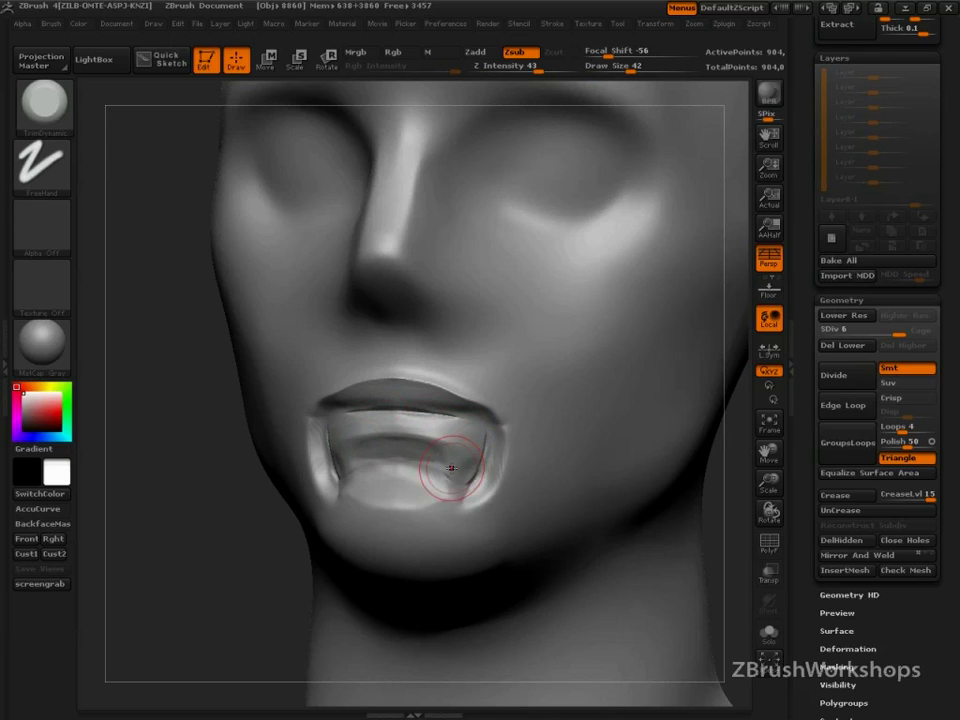
pyautogui.moveTo(452, 468)
pyautogui.mouseDown()
pyautogui.moveTo(494, 480)
pyautogui.moveTo(480, 476)
pyautogui.moveTo(497, 418)
pyautogui.moveTo(488, 370)
pyautogui.mouseUp()
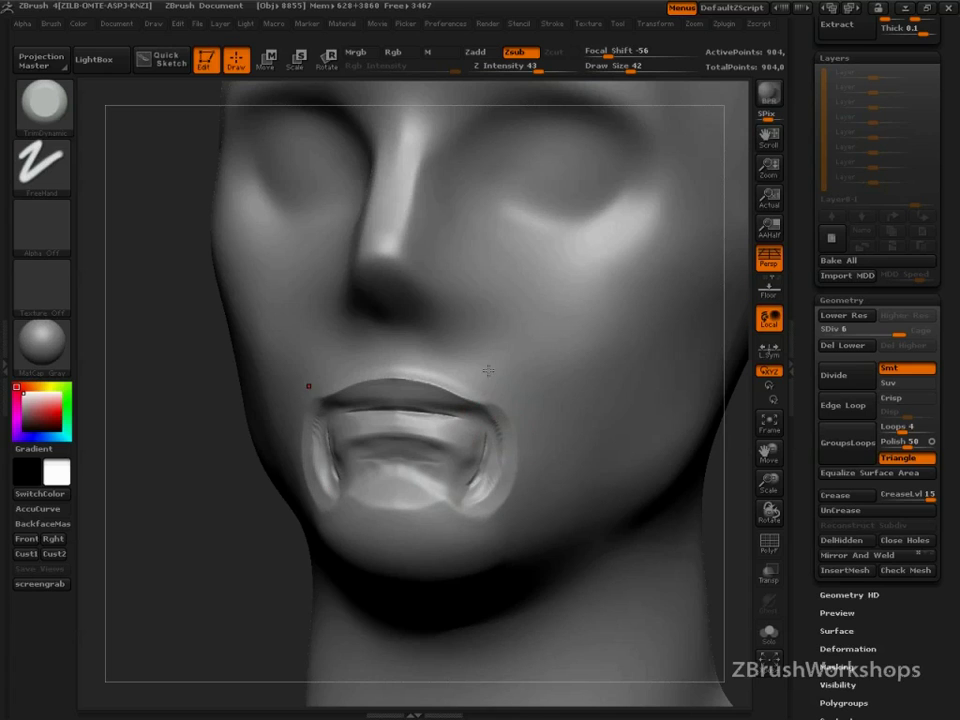
pyautogui.moveTo(497, 432)
pyautogui.mouseDown()
pyautogui.moveTo(480, 496)
pyautogui.moveTo(448, 496)
pyautogui.mouseUp()
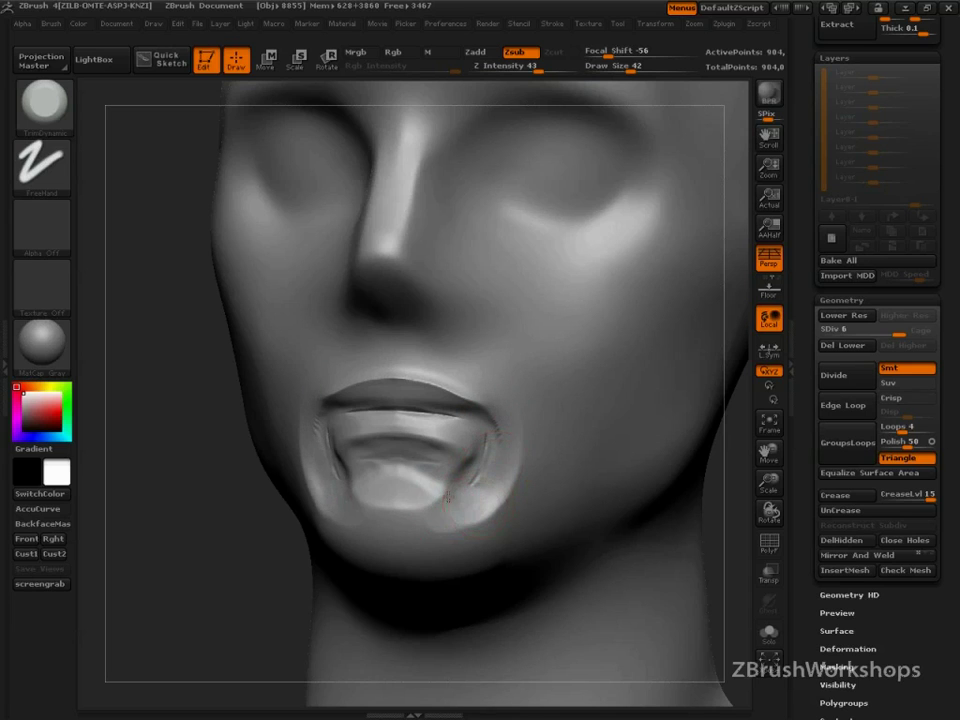
pyautogui.moveTo(251, 506)
pyautogui.mouseDown()
pyautogui.moveTo(340, 470)
pyautogui.moveTo(386, 433)
pyautogui.moveTo(434, 444)
pyautogui.moveTo(442, 458)
pyautogui.moveTo(338, 472)
pyautogui.moveTo(382, 434)
pyautogui.mouseUp()
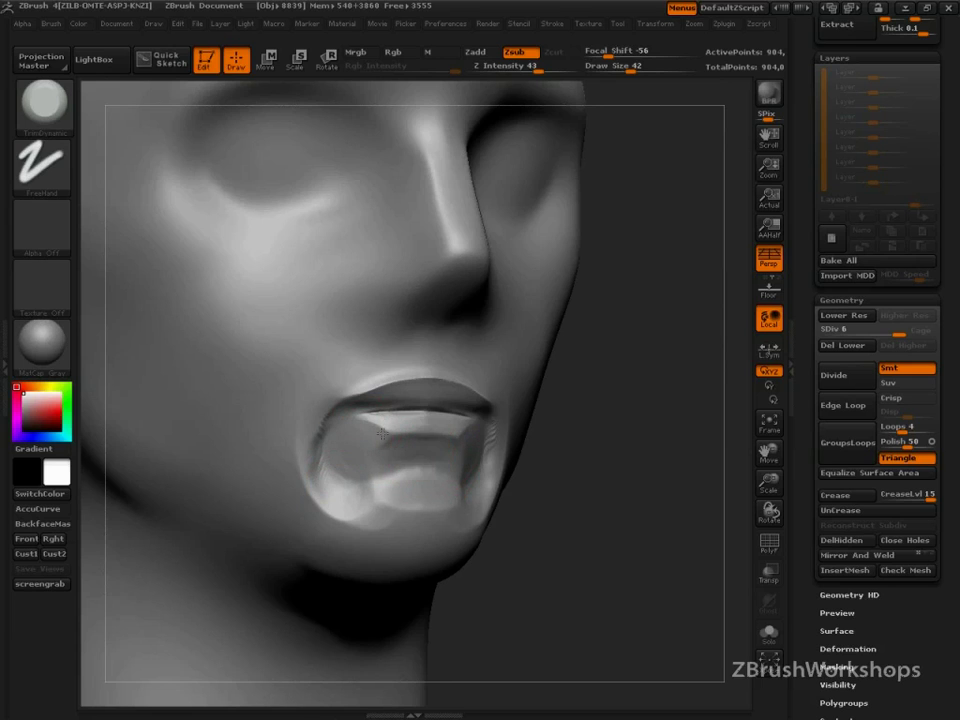
# Examine the whole head from a distance to judge how the mouth planes read at small size
pyautogui.keyDown('alt'); pyautogui.moveTo(595, 517); pyautogui.dragTo(518, 310); pyautogui.keyUp('alt')
pyautogui.keyDown('alt'); pyautogui.moveTo(572, 488); pyautogui.dragTo(512, 315); pyautogui.keyUp('alt')
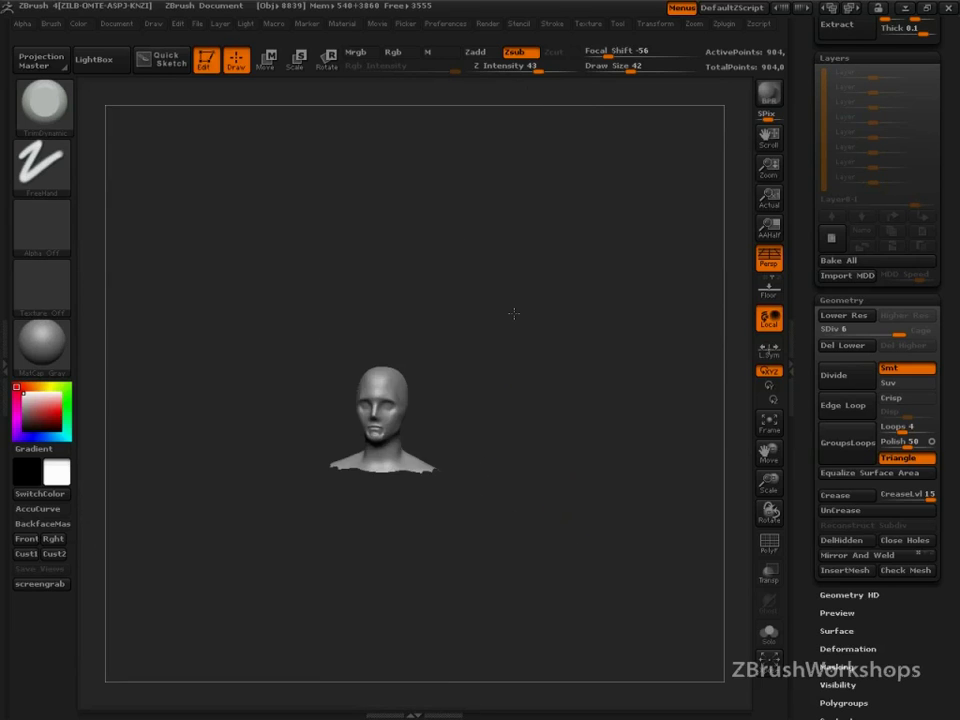
pyautogui.moveTo(597, 502); pyautogui.dragTo(597, 562)
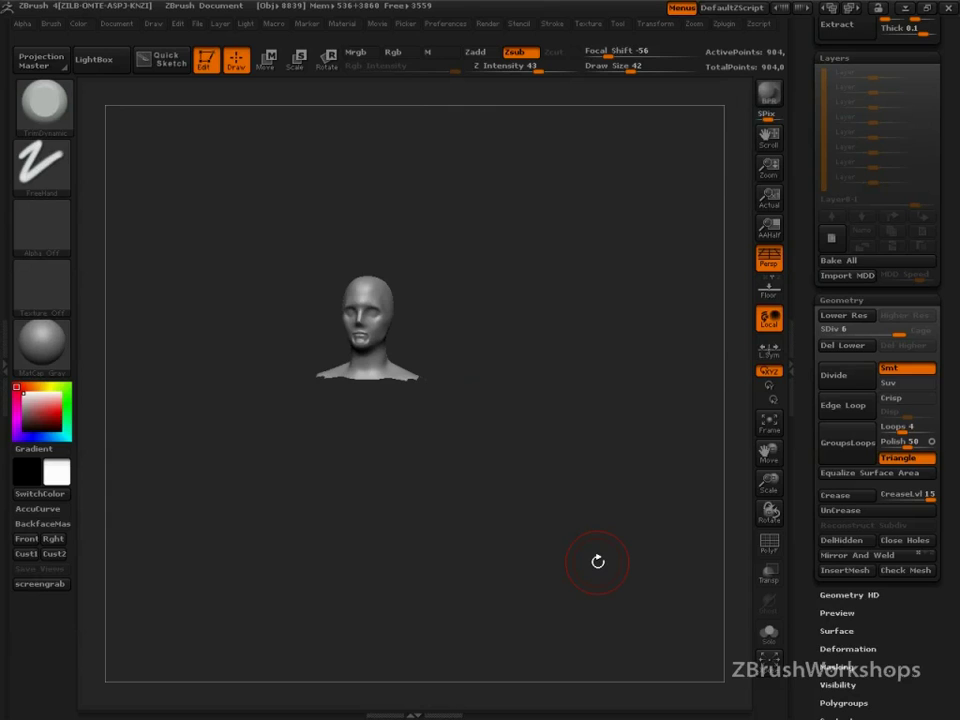
pyautogui.keyDown('alt'); pyautogui.moveTo(598, 562); pyautogui.dragTo(537, 617); pyautogui.keyUp('alt')
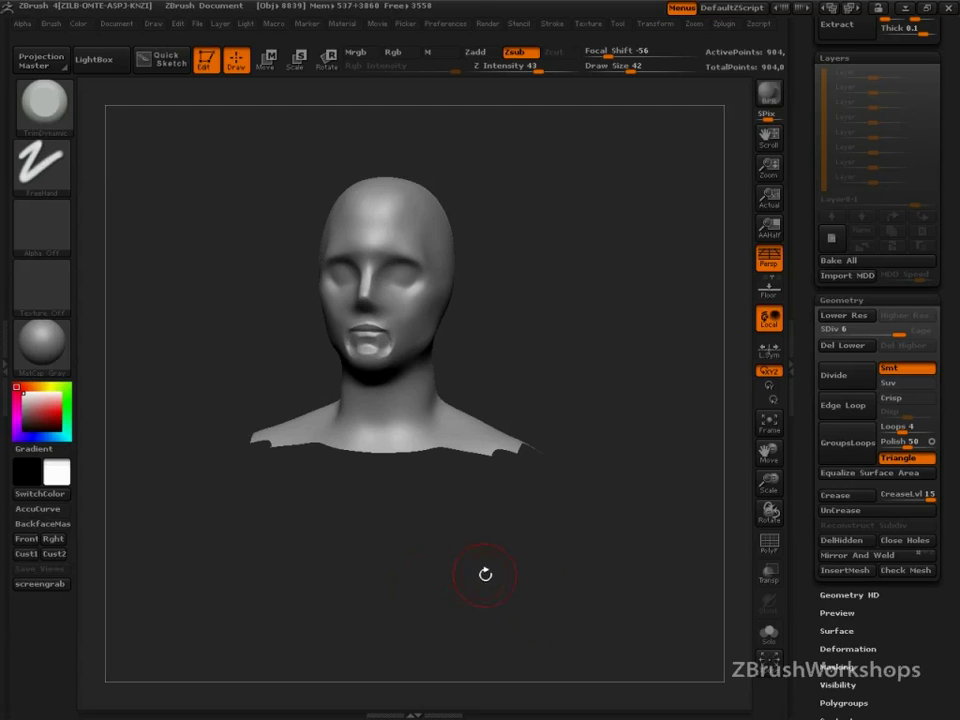
pyautogui.moveTo(453, 559); pyautogui.dragTo(527, 493)
# Swap the main and secondary colours and set the main colour to white
pyautogui.press('b')
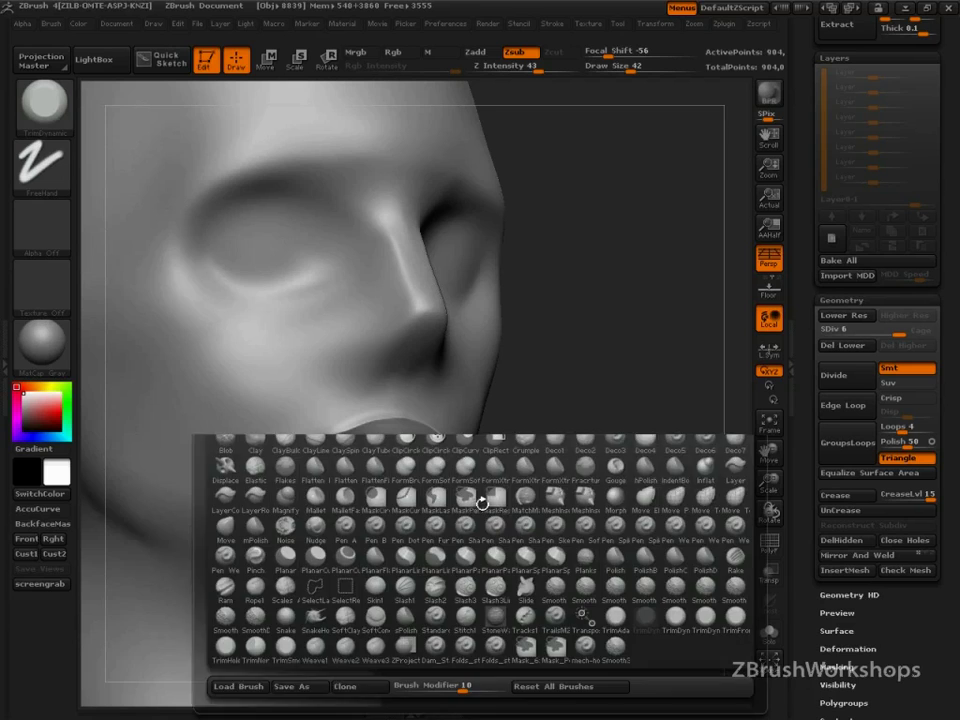
pyautogui.press('v')
pyautogui.click(41, 414)
pyautogui.moveTo(41, 414); pyautogui.dragTo(22, 393)
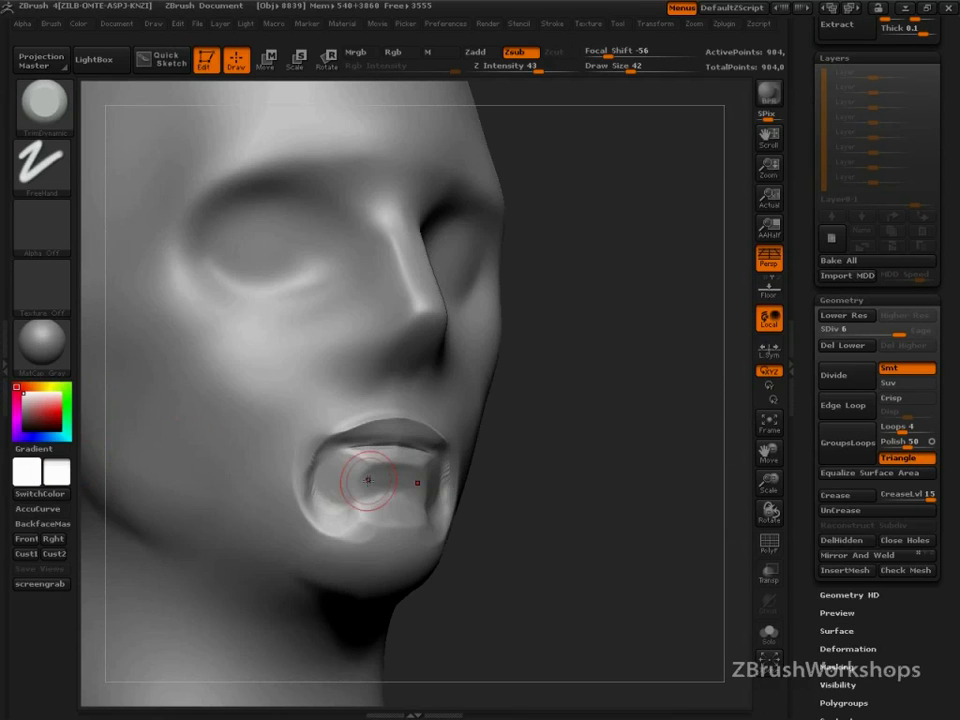
# Carve the nostrils and the creases around the nostril wings with the Dam_Standard brush at draw size 34
pyautogui.press('b')
pyautogui.press('d')
pyautogui.press('s')
pyautogui.press('[')
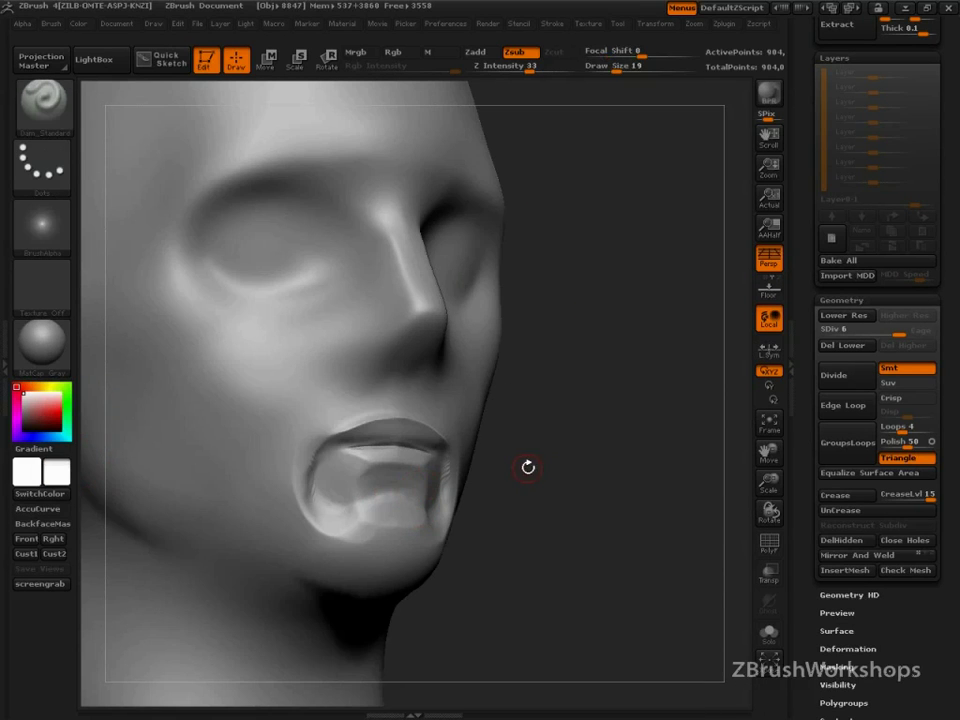
pyautogui.press('s')
pyautogui.moveTo(534, 467); pyautogui.dragTo(576, 470)
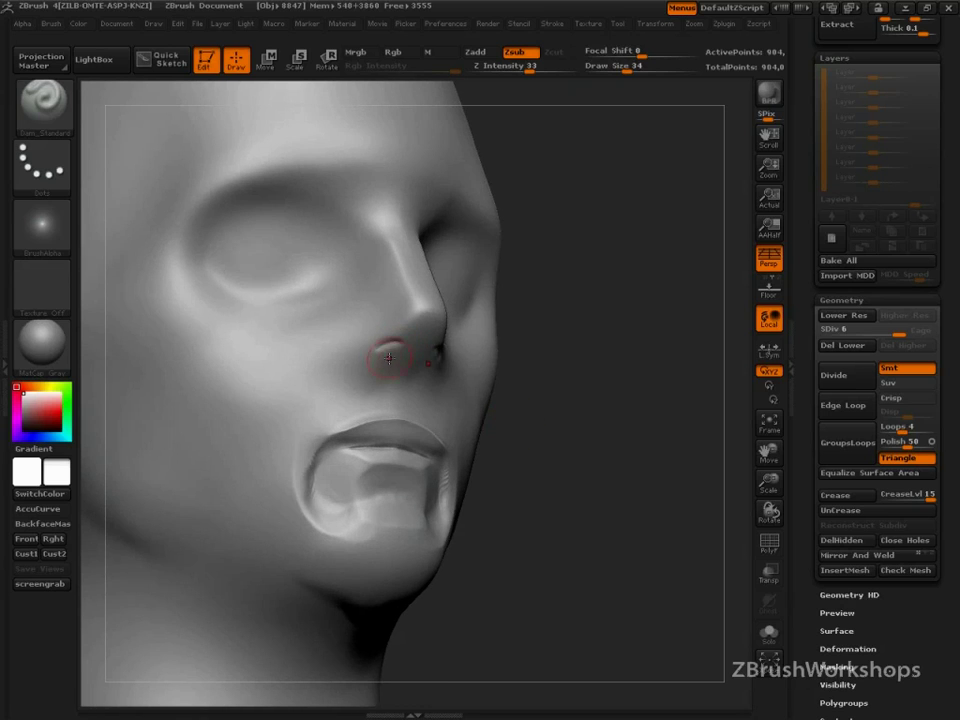
pyautogui.moveTo(404, 340); pyautogui.dragTo(396, 360)
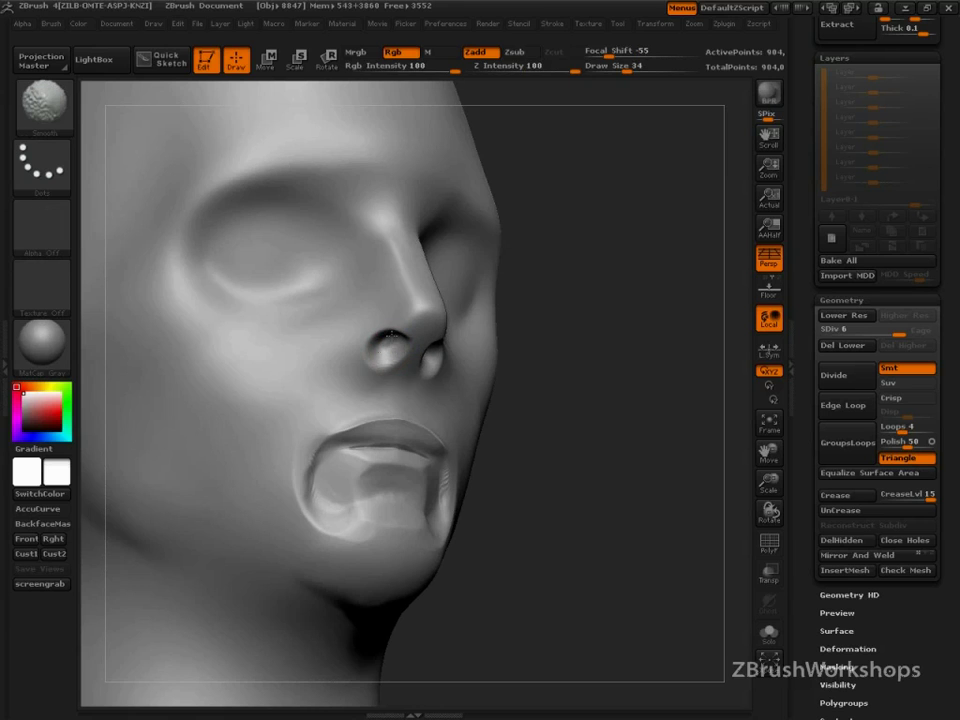
pyautogui.moveTo(490, 381)
pyautogui.mouseDown()
pyautogui.moveTo(531, 354)
pyautogui.moveTo(588, 400)
pyautogui.moveTo(527, 376)
pyautogui.mouseUp()
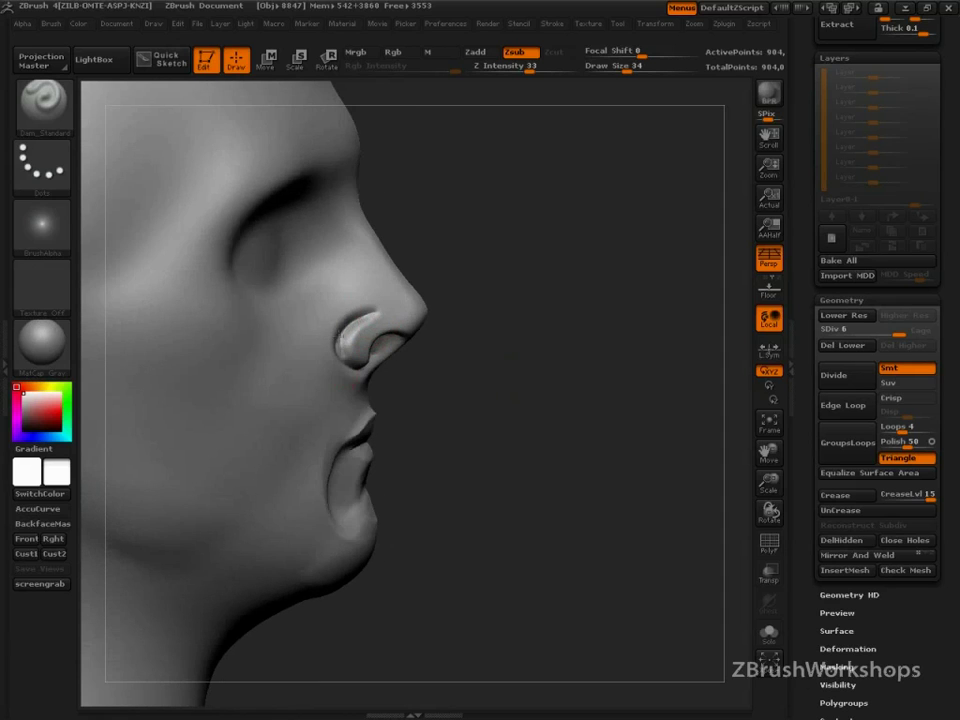
pyautogui.moveTo(484, 399); pyautogui.dragTo(407, 381)
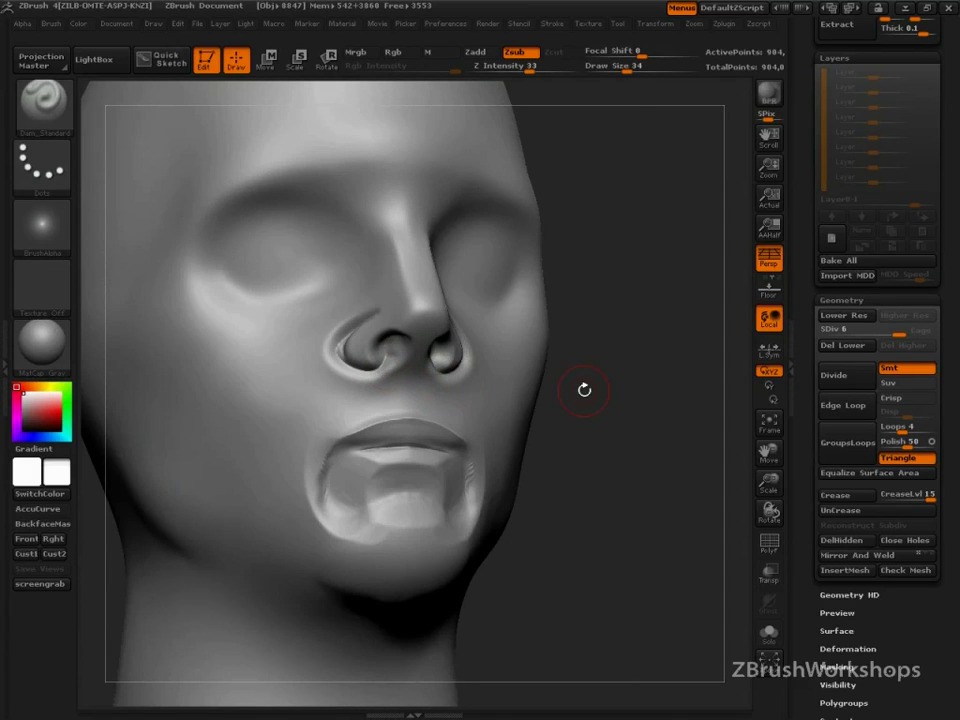
# Adjust the shape of the nostril wings from the front with the Move brush at draw size 84
pyautogui.keyDown('shift'); pyautogui.moveTo(584, 389); pyautogui.dragTo(535, 385); pyautogui.keyUp('shift')
pyautogui.press(']')
pyautogui.press(']')
pyautogui.press(']')
pyautogui.press(']')
pyautogui.press(']')
pyautogui.press('b')
pyautogui.press('m')
pyautogui.press('v')
pyautogui.moveTo(462, 342)
pyautogui.mouseDown()
pyautogui.moveTo(447, 339)
pyautogui.moveTo(469, 337)
pyautogui.mouseUp()
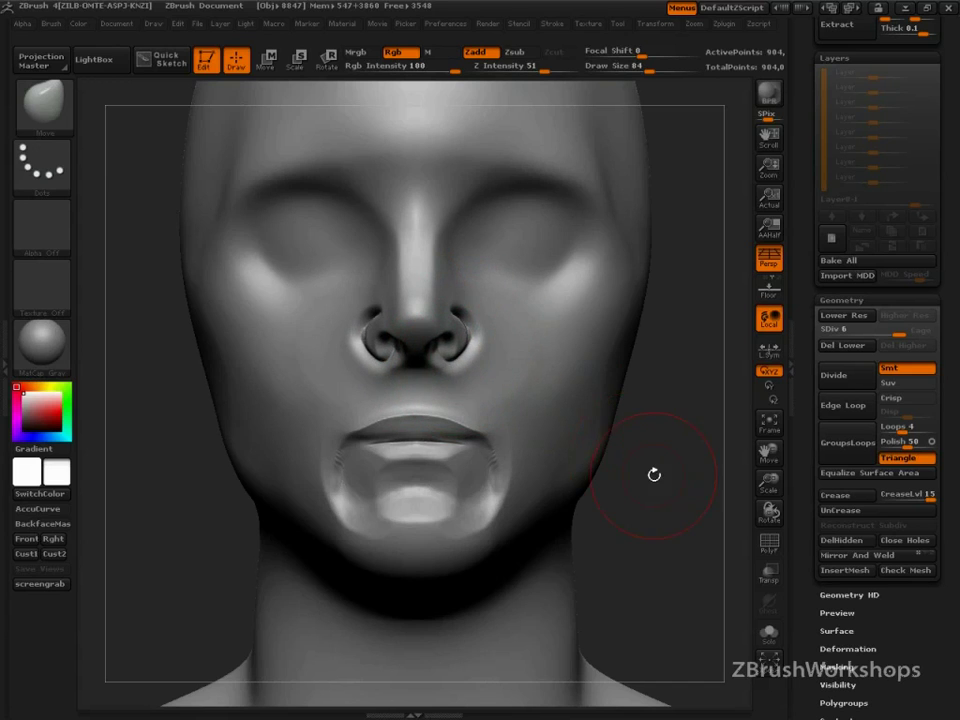
# Refine the nostril wing from a three-quarter view with the Move brush at draw size 37
pyautogui.moveTo(653, 474); pyautogui.dragTo(710, 472)
pyautogui.press('s')
pyautogui.moveTo(525, 433); pyautogui.dragTo(519, 433)
pyautogui.press('s')
pyautogui.moveTo(384, 371)
pyautogui.mouseDown()
pyautogui.moveTo(369, 371)
pyautogui.moveTo(384, 366)
pyautogui.moveTo(354, 315)
pyautogui.moveTo(370, 297)
pyautogui.moveTo(427, 370)
pyautogui.moveTo(368, 352)
pyautogui.mouseUp()
pyautogui.moveTo(510, 403)
pyautogui.mouseDown()
pyautogui.moveTo(613, 414)
pyautogui.moveTo(619, 491)
pyautogui.moveTo(610, 456)
pyautogui.moveTo(614, 467)
pyautogui.moveTo(513, 515)
pyautogui.mouseUp()
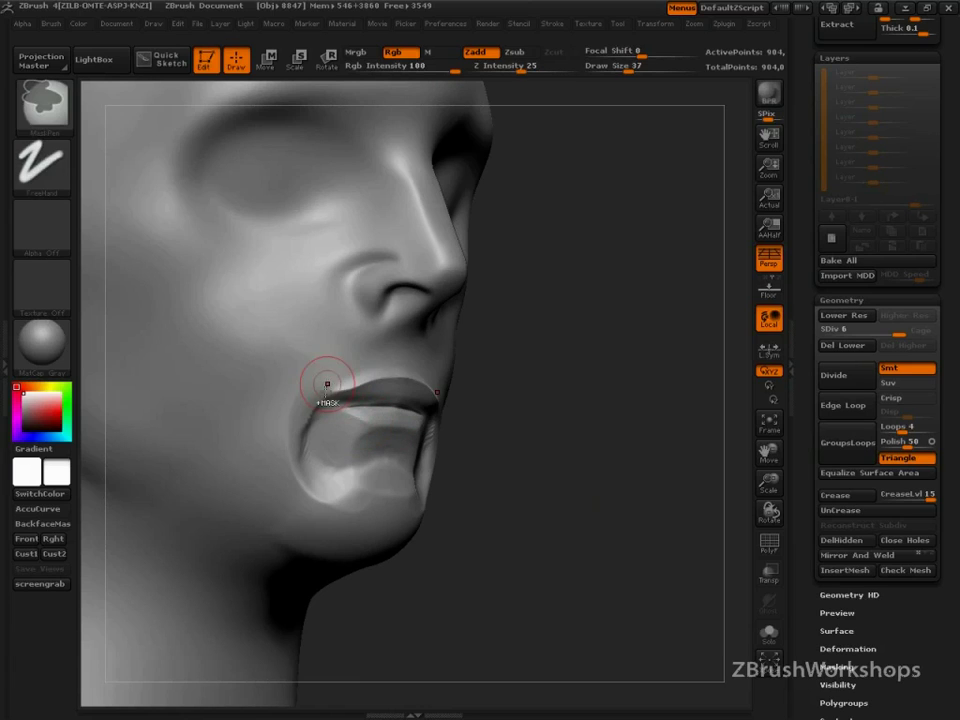
# Mask a node at the mouth corner and strands from it to the nostril wing and upper lip at draw size 10, and clear the mask
pyautogui.keyDown('ctrl'); pyautogui.moveTo(326, 388); pyautogui.dragTo(315, 390); pyautogui.keyUp('ctrl')
pyautogui.press('[')
pyautogui.press('[')
pyautogui.press('[')
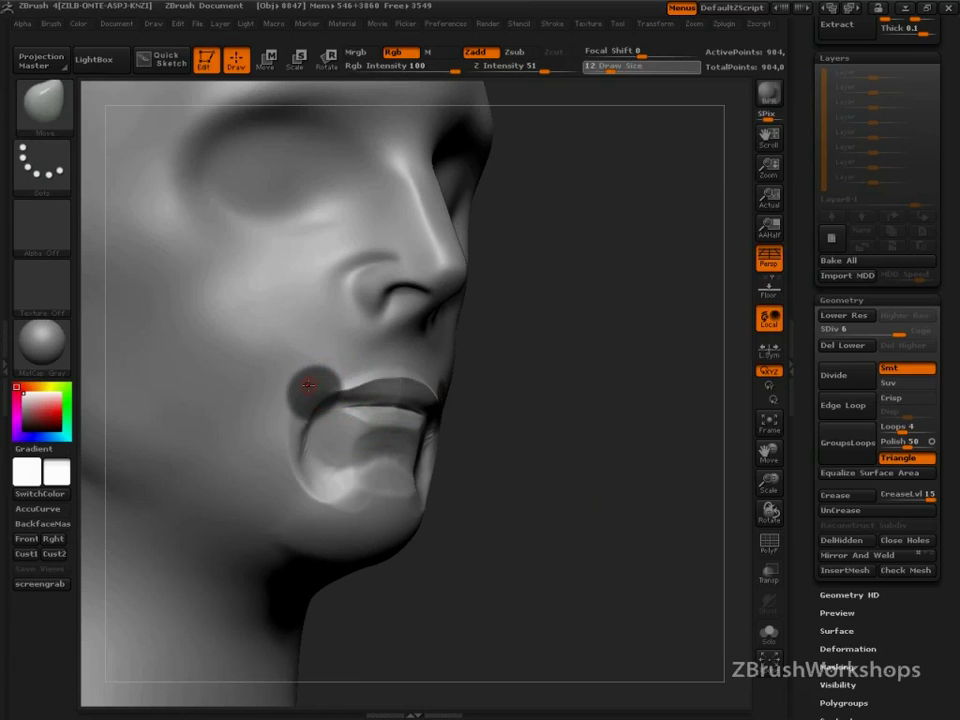
pyautogui.moveTo(355, 297)
pyautogui.keyDown('ctrl'); pyautogui.mouseDown()
pyautogui.moveTo(287, 376)
pyautogui.moveTo(284, 405)
pyautogui.mouseUp(); pyautogui.keyUp('ctrl')
pyautogui.keyDown('ctrl'); pyautogui.moveTo(382, 316); pyautogui.dragTo(332, 380); pyautogui.keyUp('ctrl')
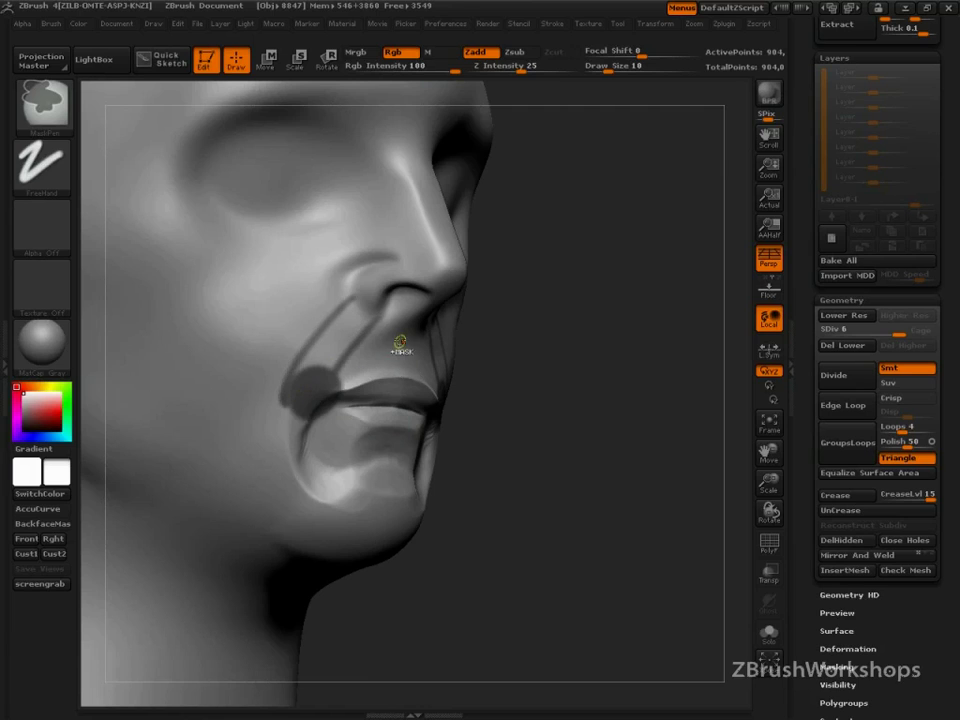
pyautogui.keyDown('ctrl'); pyautogui.moveTo(402, 343); pyautogui.dragTo(344, 386); pyautogui.keyUp('ctrl')
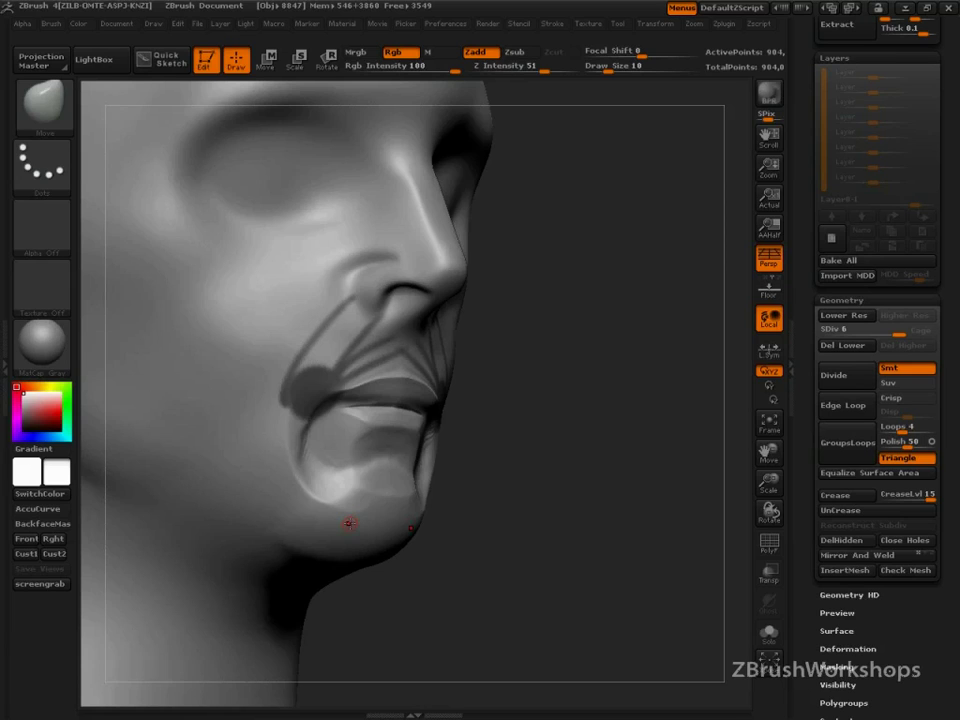
pyautogui.keyDown('ctrl'); pyautogui.moveTo(563, 497); pyautogui.dragTo(585, 617); pyautogui.keyUp('ctrl')
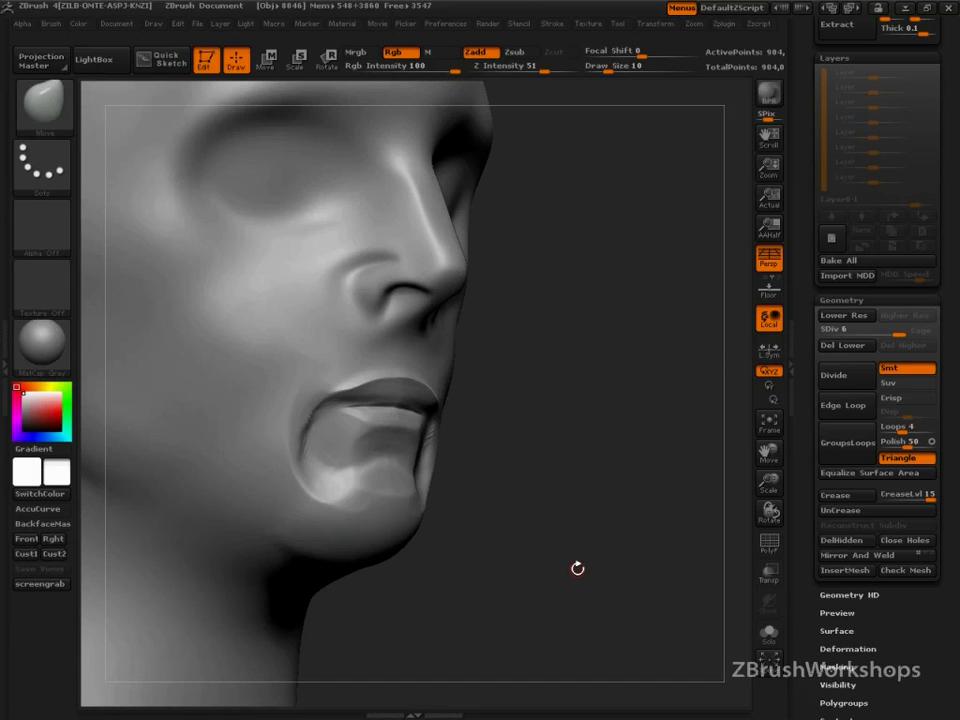
# Mask the philtrum, the nodes at the mouth corners and the bands beneath the lower lip in the front view
pyautogui.moveTo(577, 568)
pyautogui.mouseDown()
pyautogui.moveTo(643, 574)
pyautogui.moveTo(669, 514)
pyautogui.moveTo(679, 548)
pyautogui.mouseUp()
pyautogui.keyDown('ctrl'); pyautogui.moveTo(405, 368); pyautogui.dragTo(404, 322); pyautogui.keyUp('ctrl')
pyautogui.keyDown('ctrl'); pyautogui.moveTo(498, 404); pyautogui.dragTo(505, 387); pyautogui.keyUp('ctrl')
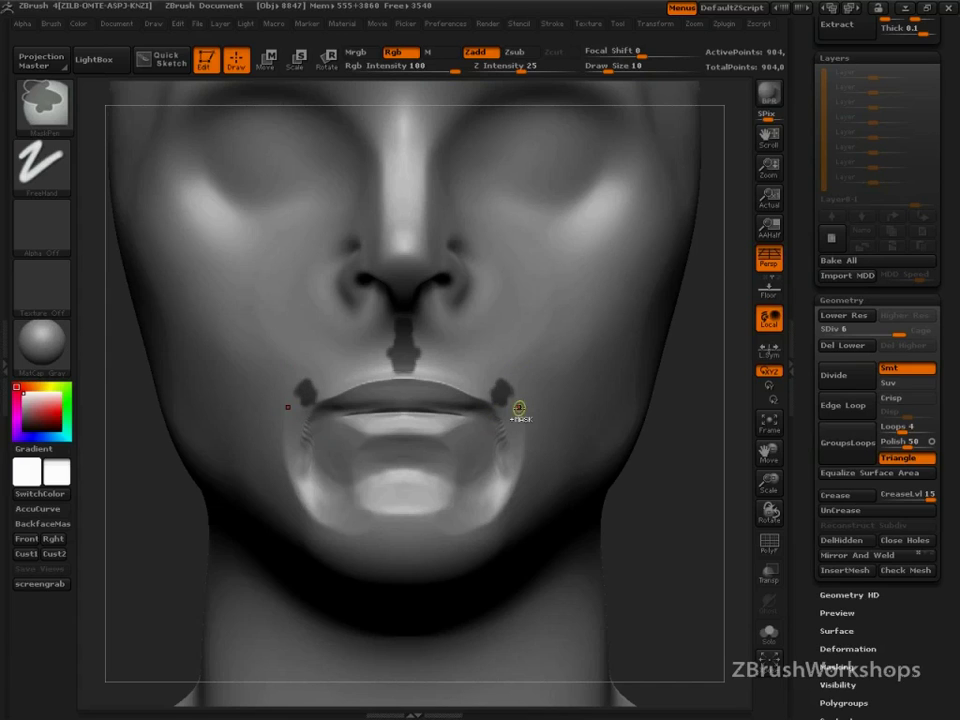
pyautogui.keyDown('ctrl'); pyautogui.moveTo(498, 437); pyautogui.dragTo(525, 454); pyautogui.keyUp('ctrl')
pyautogui.keyDown('ctrl'); pyautogui.moveTo(404, 424); pyautogui.dragTo(404, 446); pyautogui.keyUp('ctrl')
pyautogui.moveTo(321, 426)
pyautogui.keyDown('ctrl'); pyautogui.mouseDown()
pyautogui.moveTo(386, 429)
pyautogui.moveTo(373, 449)
pyautogui.mouseUp(); pyautogui.keyUp('ctrl')
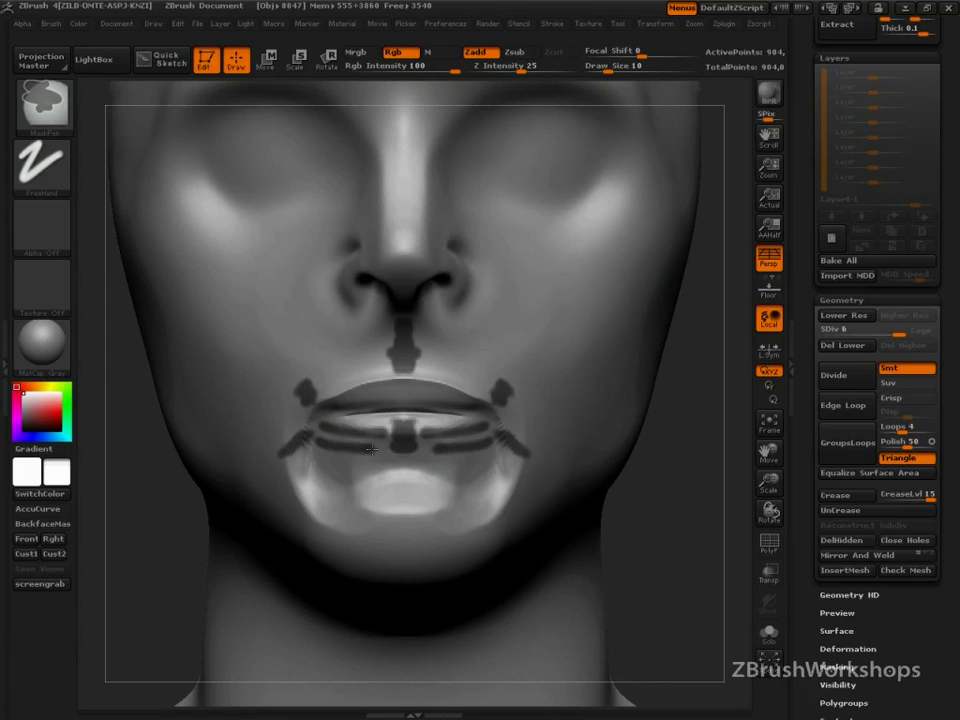
# Mask curved bands above and across the upper lip, and clear the whole mask
pyautogui.moveTo(377, 362)
pyautogui.keyDown('ctrl'); pyautogui.mouseDown()
pyautogui.moveTo(341, 384)
pyautogui.moveTo(325, 370)
pyautogui.mouseUp(); pyautogui.keyUp('ctrl')
pyautogui.keyDown('ctrl'); pyautogui.moveTo(392, 387); pyautogui.dragTo(336, 399); pyautogui.keyUp('ctrl')
pyautogui.keyDown('ctrl'); pyautogui.moveTo(391, 400); pyautogui.dragTo(362, 402); pyautogui.keyUp('ctrl')
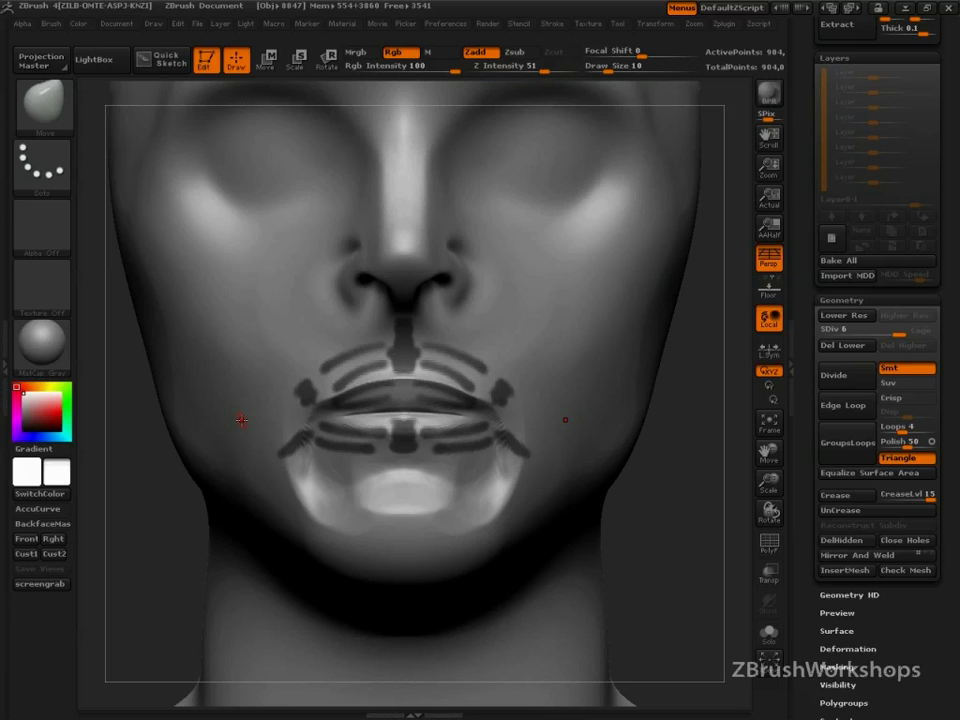
pyautogui.moveTo(658, 523); pyautogui.dragTo(686, 540)
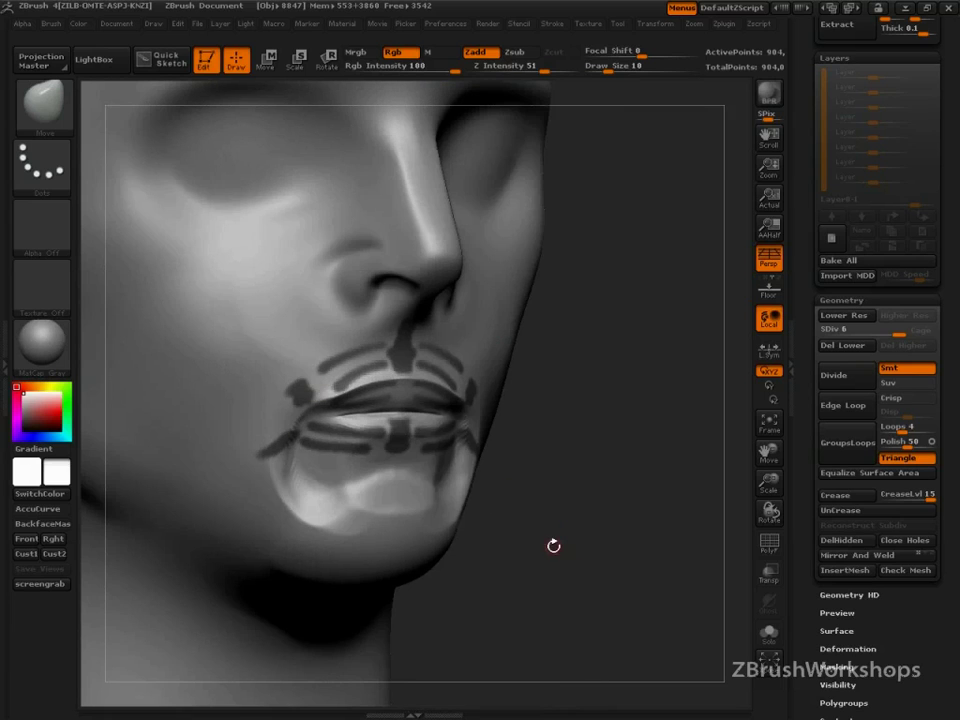
pyautogui.moveTo(571, 470)
pyautogui.keyDown('ctrl'); pyautogui.mouseDown()
pyautogui.moveTo(577, 552)
pyautogui.moveTo(600, 578)
pyautogui.moveTo(611, 568)
pyautogui.moveTo(641, 573)
pyautogui.mouseUp(); pyautogui.keyUp('ctrl')
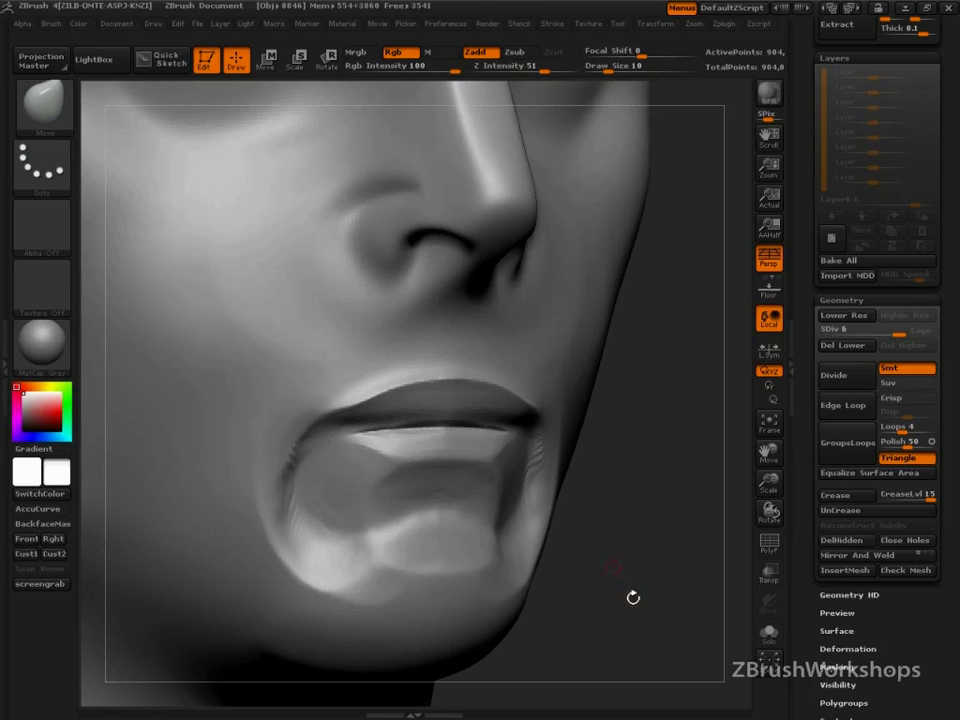
# Mask a ring around the mouth corner and two lines running from it up to the nostril wing
pyautogui.moveTo(632, 598)
pyautogui.mouseDown()
pyautogui.moveTo(624, 602)
pyautogui.moveTo(621, 574)
pyautogui.mouseUp()
pyautogui.moveTo(337, 367)
pyautogui.mouseDown()
pyautogui.moveTo(320, 425)
pyautogui.moveTo(345, 378)
pyautogui.mouseUp()
pyautogui.press('b')
pyautogui.press('m')
pyautogui.press('v')
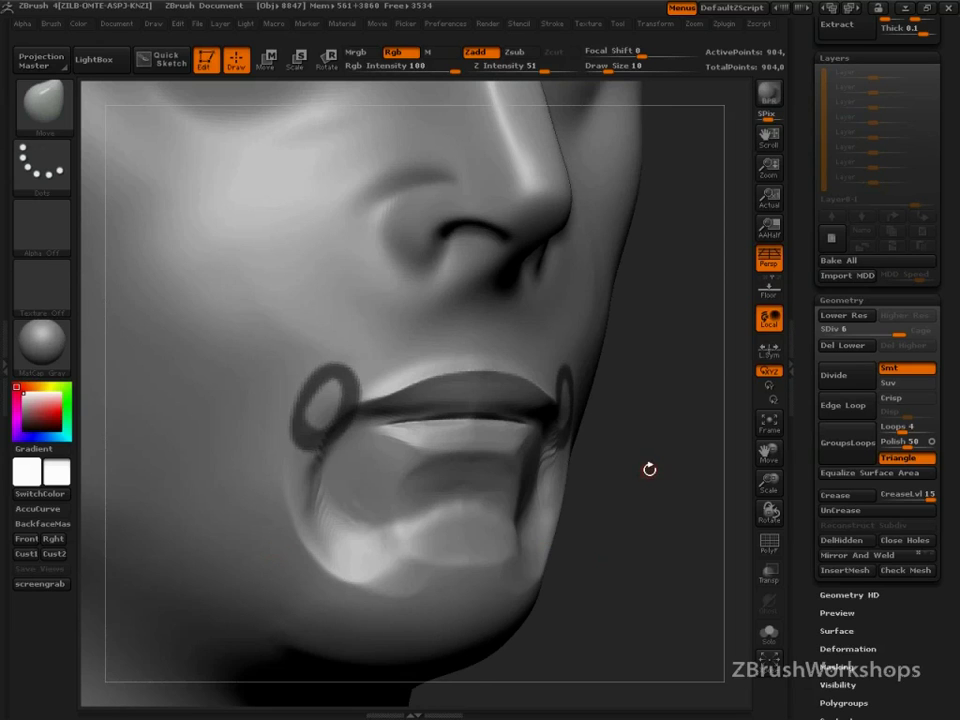
pyautogui.moveTo(650, 469); pyautogui.dragTo(659, 472)
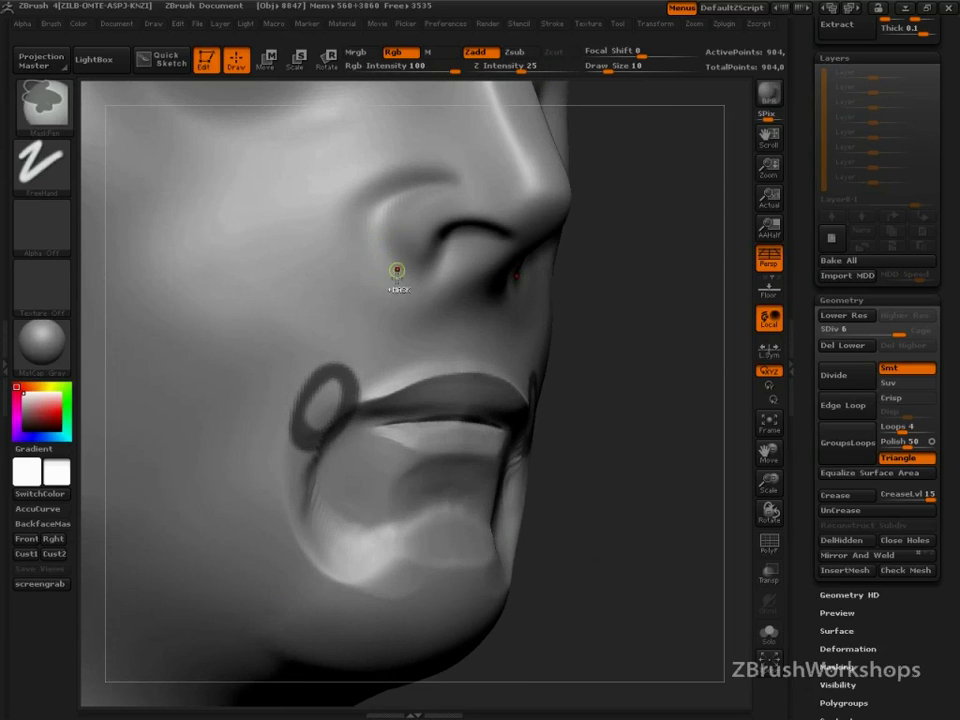
pyautogui.moveTo(394, 260)
pyautogui.mouseDown()
pyautogui.moveTo(345, 325)
pyautogui.moveTo(300, 438)
pyautogui.mouseUp()
pyautogui.keyDown('ctrl'); pyautogui.moveTo(427, 275); pyautogui.dragTo(347, 376); pyautogui.keyUp('ctrl')
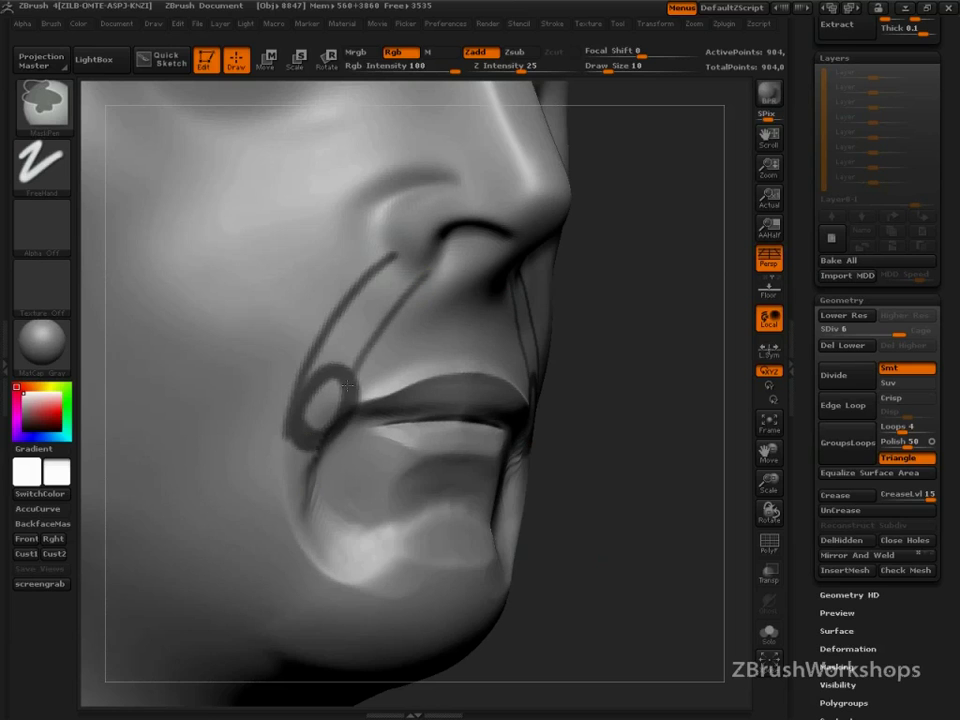
# Mask curved lines running from the mouth-corner ring down around the side of the chin
pyautogui.moveTo(596, 499); pyautogui.dragTo(562, 499)
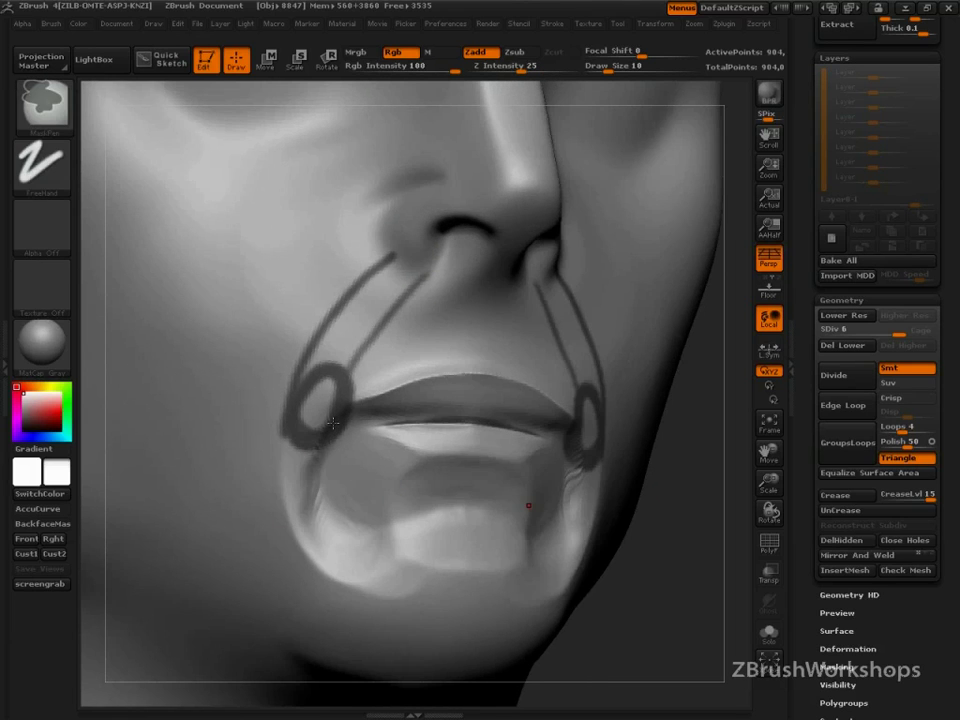
pyautogui.moveTo(320, 444)
pyautogui.keyDown('ctrl'); pyautogui.mouseDown()
pyautogui.moveTo(327, 553)
pyautogui.moveTo(370, 600)
pyautogui.mouseUp(); pyautogui.keyUp('ctrl')
pyautogui.moveTo(283, 414)
pyautogui.keyDown('ctrl'); pyautogui.mouseDown()
pyautogui.moveTo(287, 574)
pyautogui.moveTo(350, 628)
pyautogui.mouseUp(); pyautogui.keyUp('ctrl')
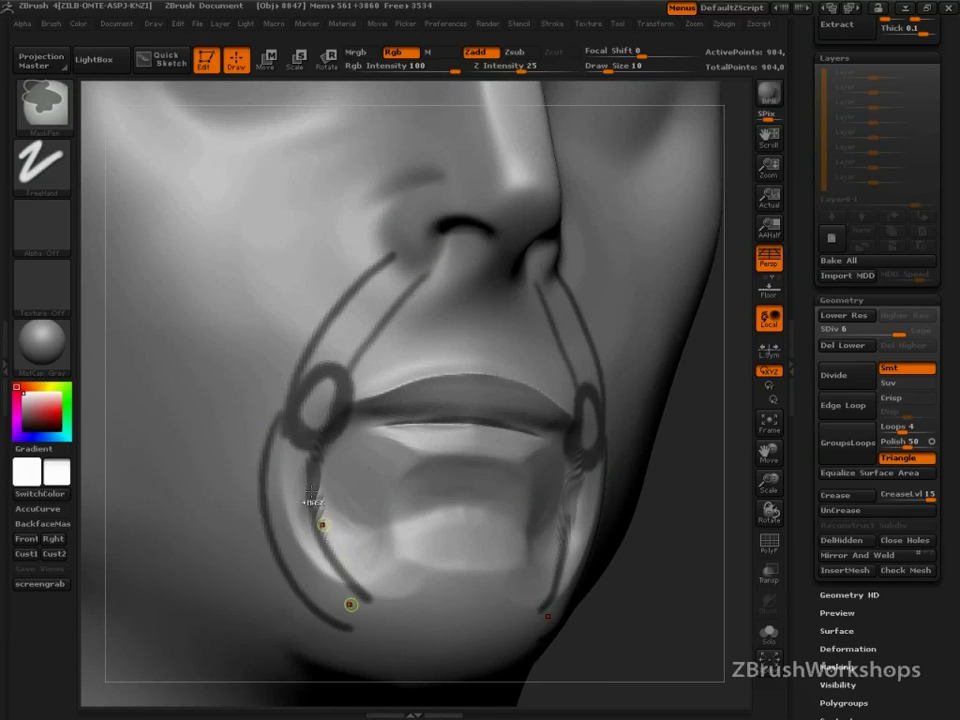
pyautogui.keyDown('ctrl'); pyautogui.moveTo(290, 534); pyautogui.dragTo(366, 605); pyautogui.keyUp('ctrl')
pyautogui.keyDown('ctrl'); pyautogui.moveTo(315, 544); pyautogui.dragTo(356, 592); pyautogui.keyUp('ctrl')
pyautogui.press('b')
pyautogui.press('m')
pyautogui.press('v')
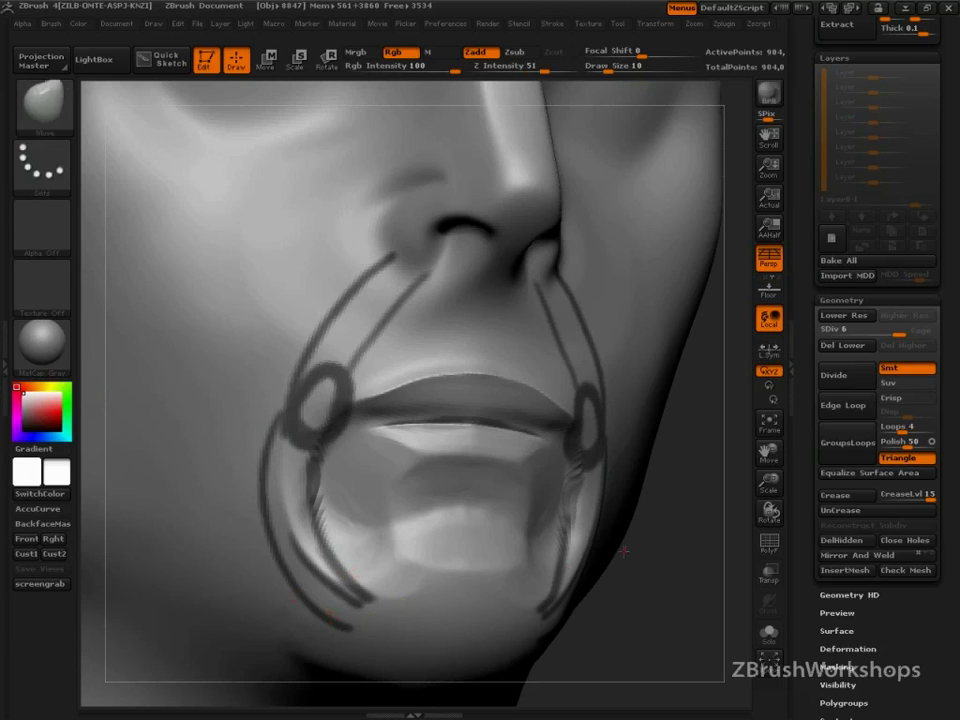
# Try masking a line along the upper edge of the upper lip and undo it
pyautogui.moveTo(644, 559)
pyautogui.mouseDown()
pyautogui.moveTo(724, 574)
pyautogui.moveTo(678, 589)
pyautogui.moveTo(680, 611)
pyautogui.mouseUp()
pyautogui.press('ctrl')
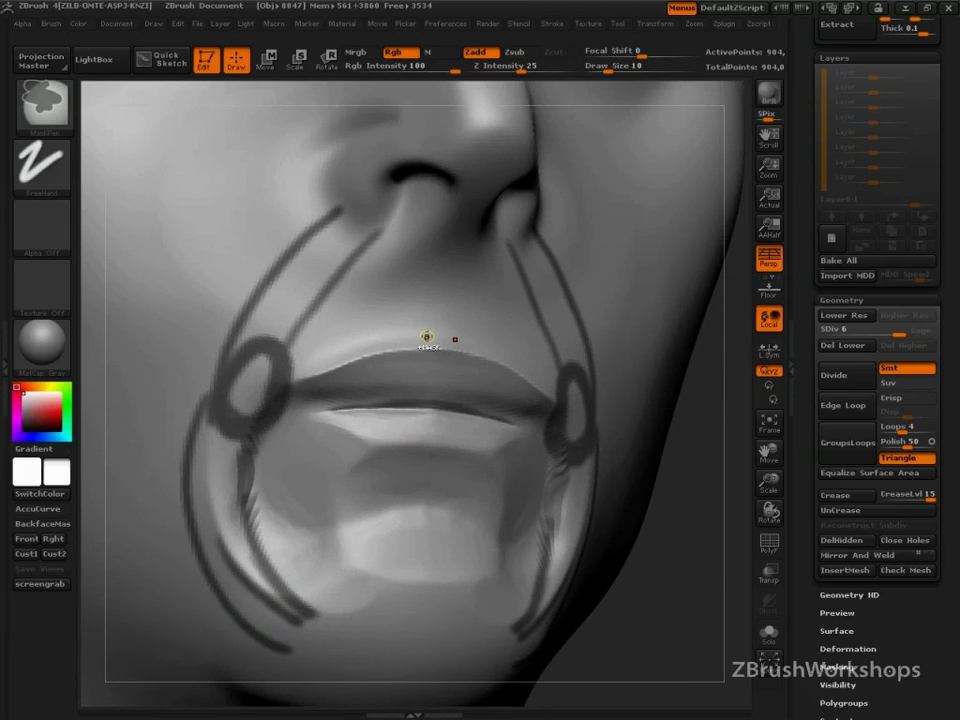
pyautogui.moveTo(433, 337)
pyautogui.keyDown('ctrl'); pyautogui.mouseDown()
pyautogui.moveTo(379, 347)
pyautogui.moveTo(321, 376)
pyautogui.mouseUp(); pyautogui.keyUp('ctrl')
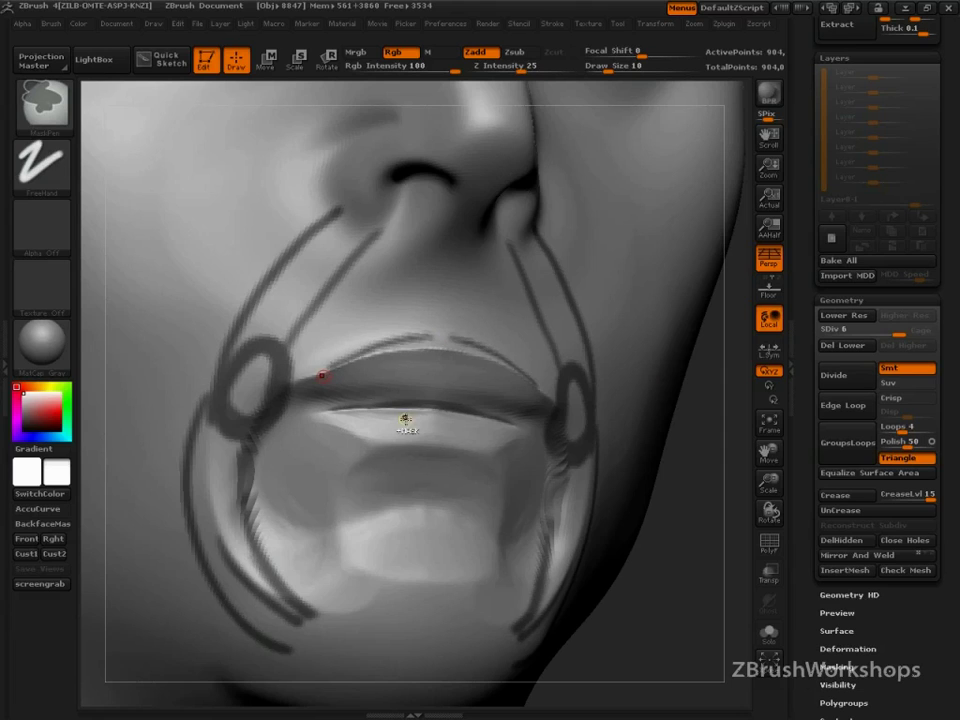
pyautogui.hotkey('ctrl', 'z')
pyautogui.press('b')
pyautogui.press('m')
pyautogui.press('v')
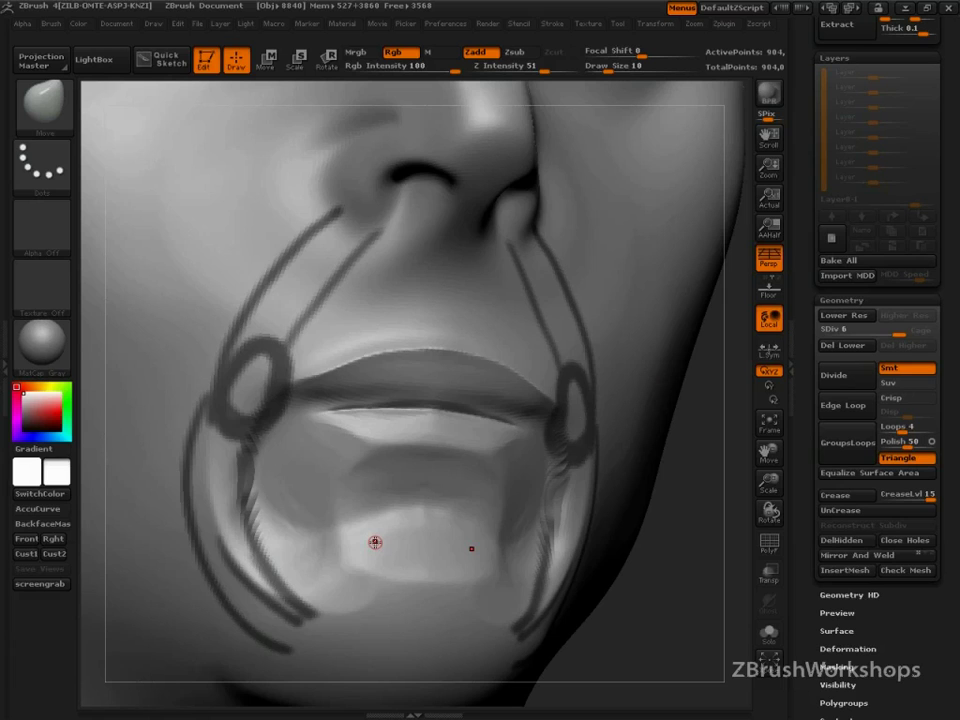
pyautogui.moveTo(701, 581); pyautogui.dragTo(689, 558)
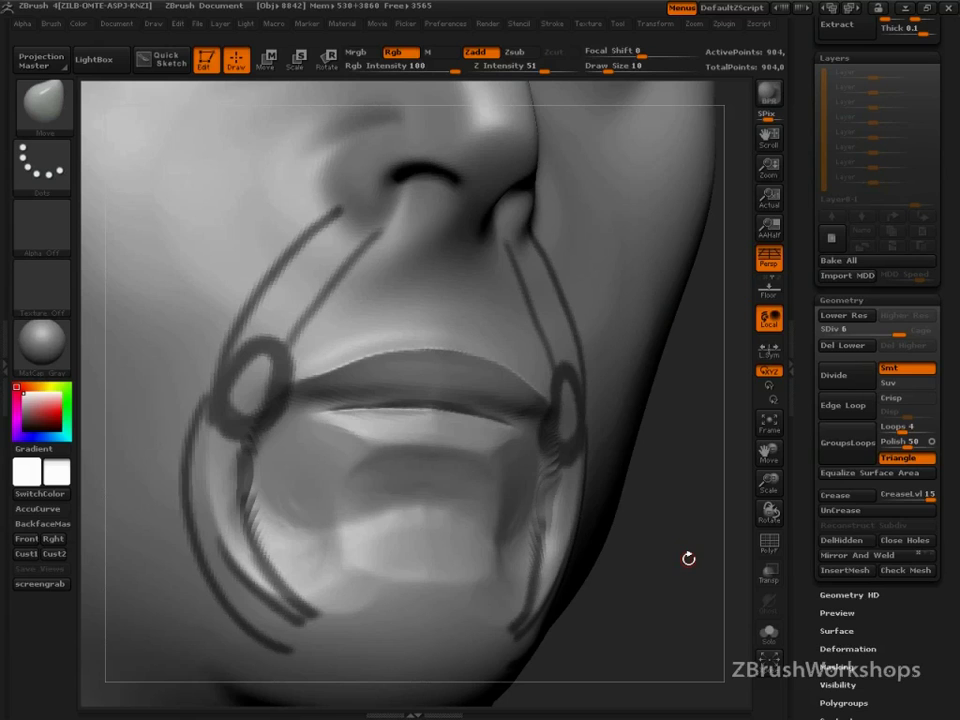
# Try masking curved strands running from the nostril-to-corner line down across the upper lip, and undo them
pyautogui.keyDown('ctrl'); pyautogui.moveTo(323, 303); pyautogui.dragTo(366, 359); pyautogui.keyUp('ctrl')
pyautogui.moveTo(350, 281)
pyautogui.keyDown('ctrl'); pyautogui.mouseDown()
pyautogui.moveTo(404, 350)
pyautogui.moveTo(369, 380)
pyautogui.moveTo(382, 408)
pyautogui.mouseUp(); pyautogui.keyUp('ctrl')
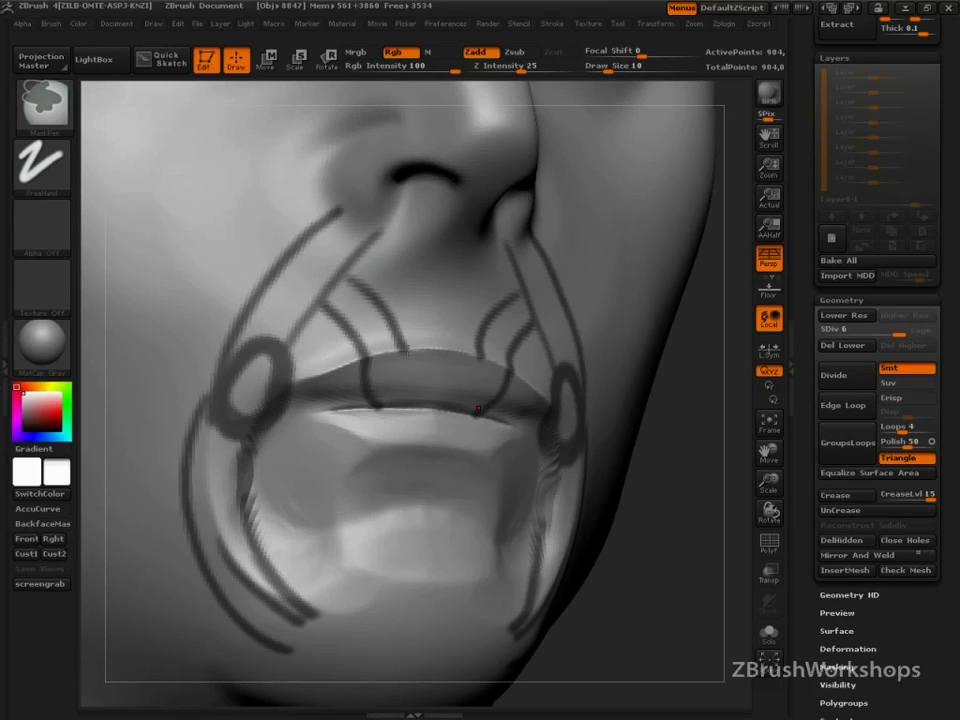
pyautogui.press('b')
pyautogui.press('m')
pyautogui.press('v')
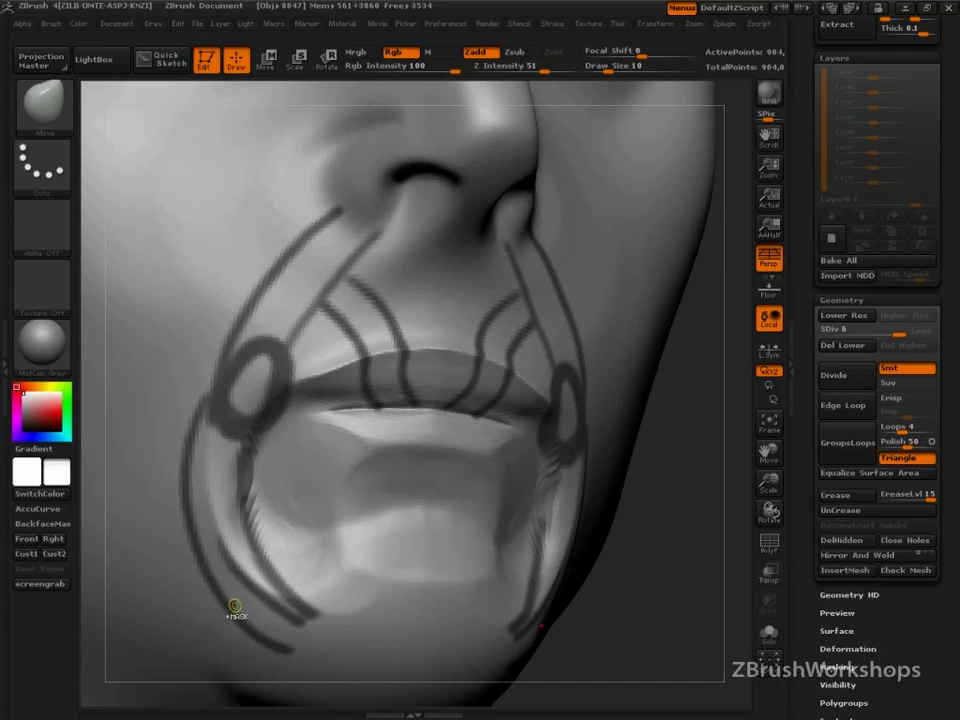
pyautogui.hotkey('ctrl', 'z')
pyautogui.hotkey('ctrl', 'z')
pyautogui.hotkey('ctrl', 'z')
pyautogui.hotkey('ctrl', 'z')
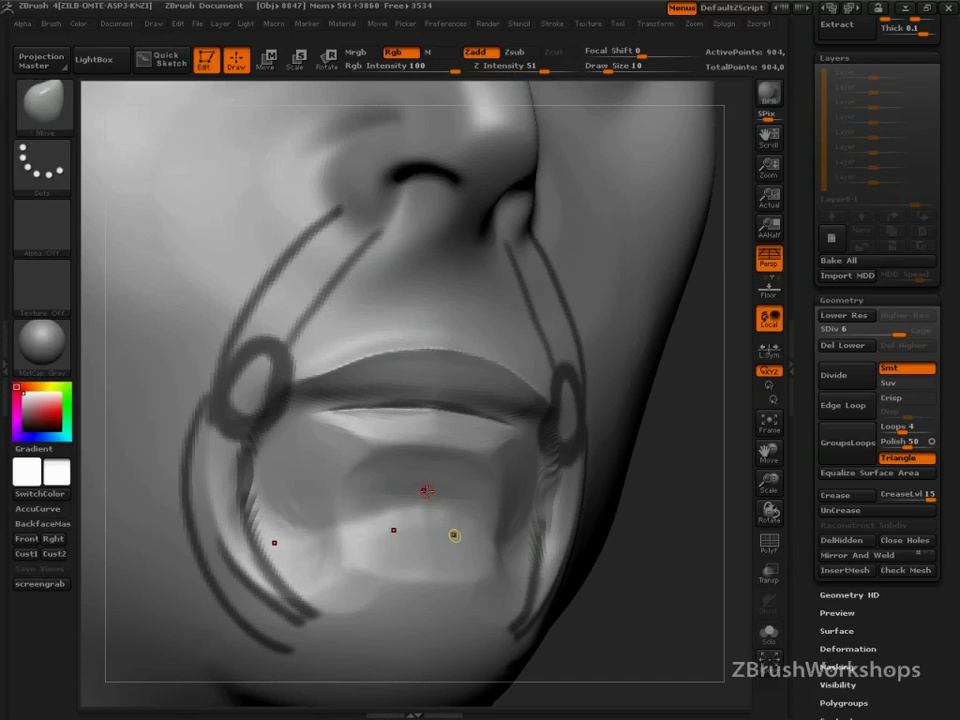
# Mask strands fanning out from the mouth-corner ring across the upper lip and beneath the lower lip, and clear the whole mask
pyautogui.press('ctrl')
pyautogui.moveTo(394, 253)
pyautogui.keyDown('ctrl'); pyautogui.mouseDown()
pyautogui.moveTo(320, 316)
pyautogui.moveTo(282, 375)
pyautogui.mouseUp(); pyautogui.keyUp('ctrl')
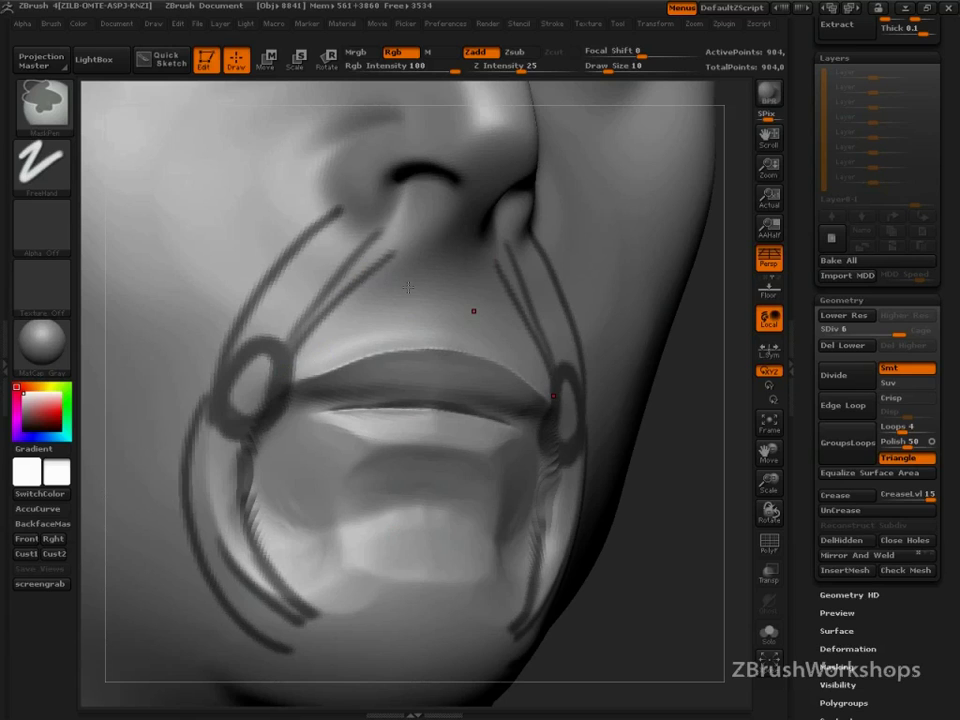
pyautogui.moveTo(407, 288)
pyautogui.keyDown('ctrl'); pyautogui.mouseDown()
pyautogui.moveTo(309, 346)
pyautogui.moveTo(291, 369)
pyautogui.mouseUp(); pyautogui.keyUp('ctrl')
pyautogui.keyDown('ctrl'); pyautogui.moveTo(426, 329); pyautogui.dragTo(296, 375); pyautogui.keyUp('ctrl')
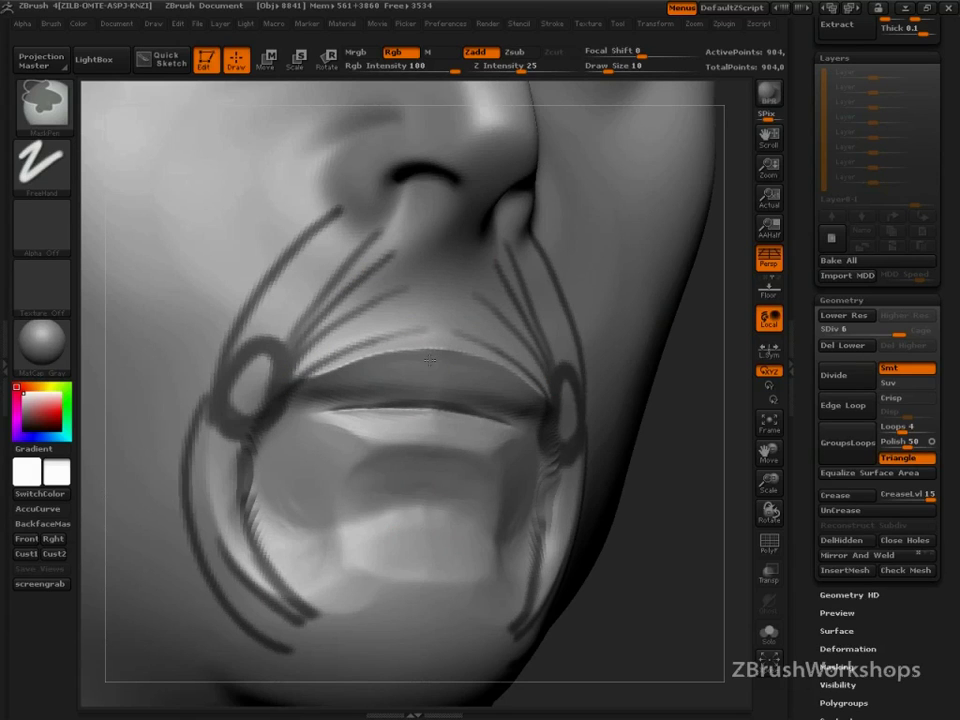
pyautogui.moveTo(429, 358)
pyautogui.mouseDown()
pyautogui.moveTo(403, 394)
pyautogui.moveTo(307, 401)
pyautogui.moveTo(406, 437)
pyautogui.mouseUp()
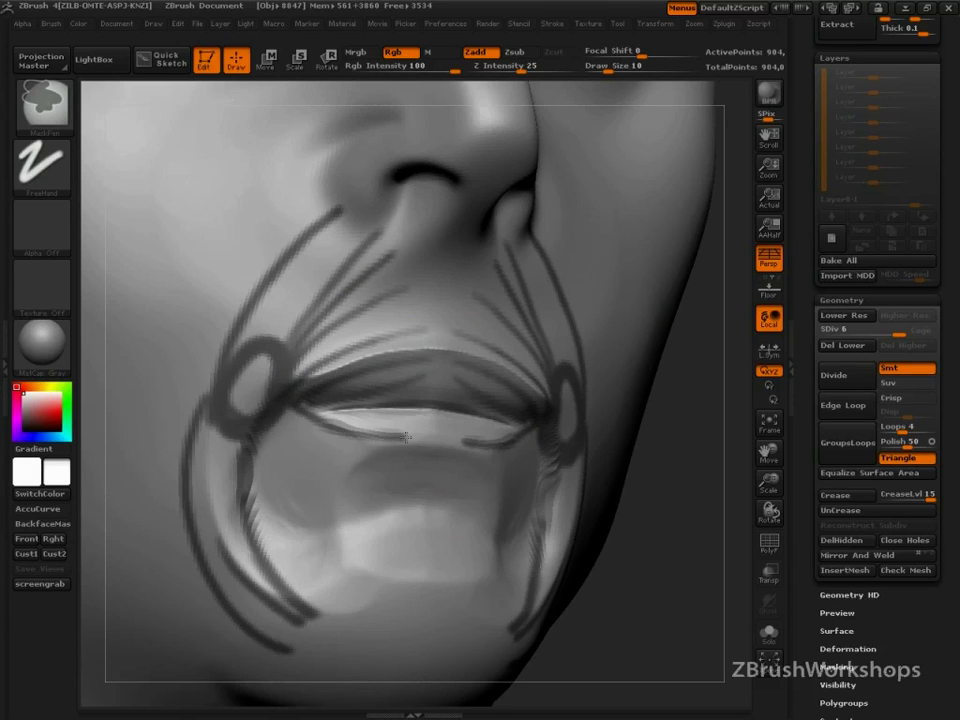
pyautogui.press('b')
pyautogui.press('m')
pyautogui.press('v')
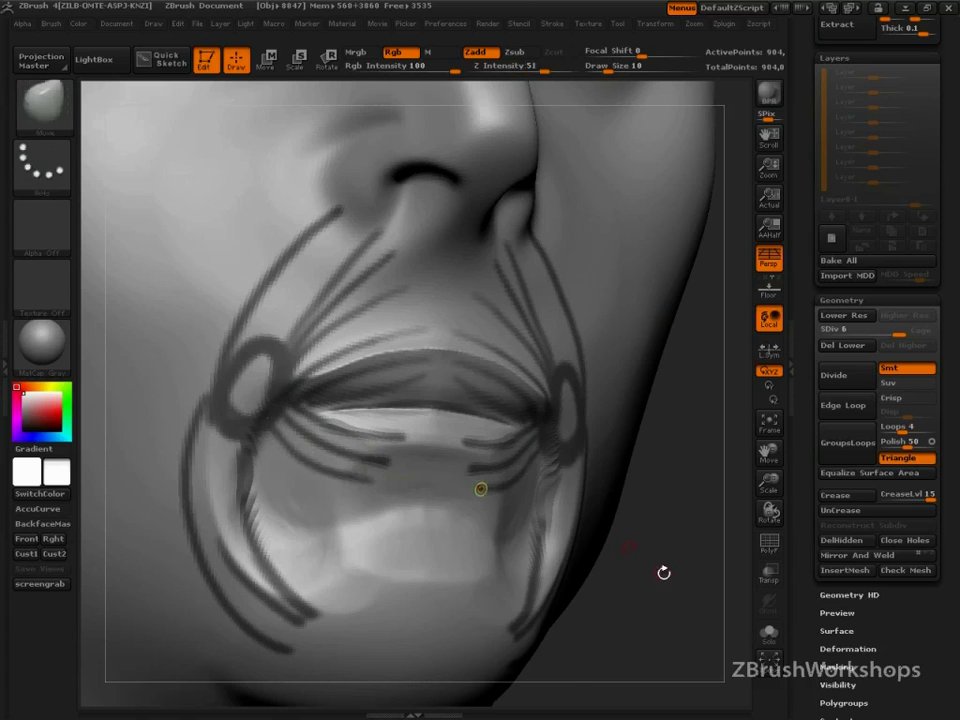
pyautogui.moveTo(663, 573)
pyautogui.mouseDown()
pyautogui.moveTo(658, 589)
pyautogui.moveTo(639, 576)
pyautogui.mouseUp()
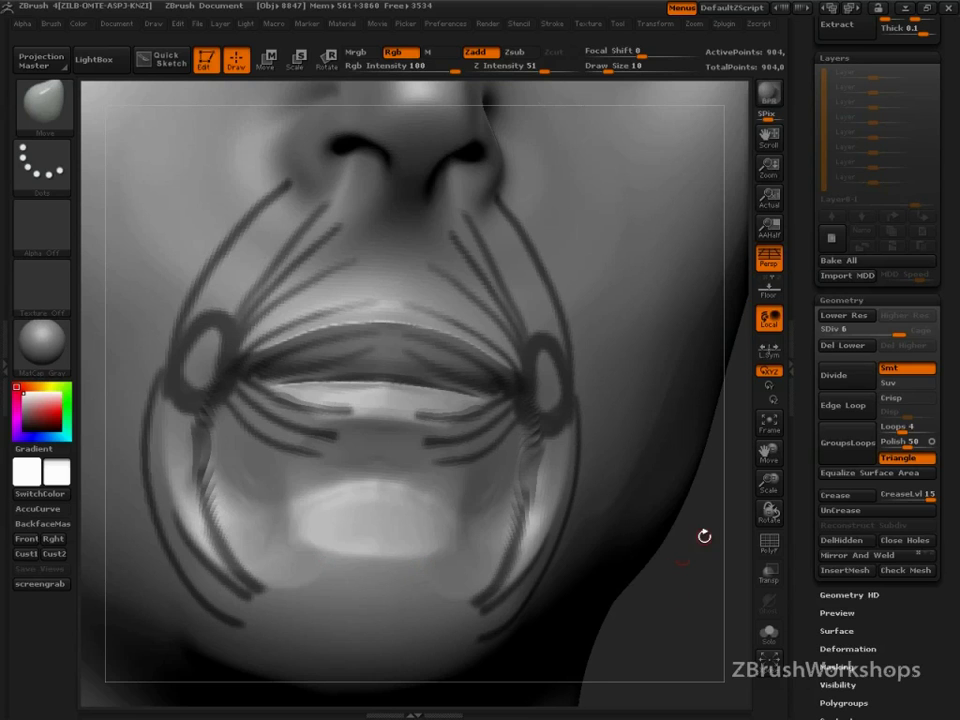
pyautogui.keyDown('ctrl'); pyautogui.moveTo(706, 549); pyautogui.dragTo(695, 606); pyautogui.keyUp('ctrl')
# Try masking a line from beneath the lower lip out to the mouth corner and undo it
pyautogui.moveTo(697, 581); pyautogui.dragTo(565, 541)
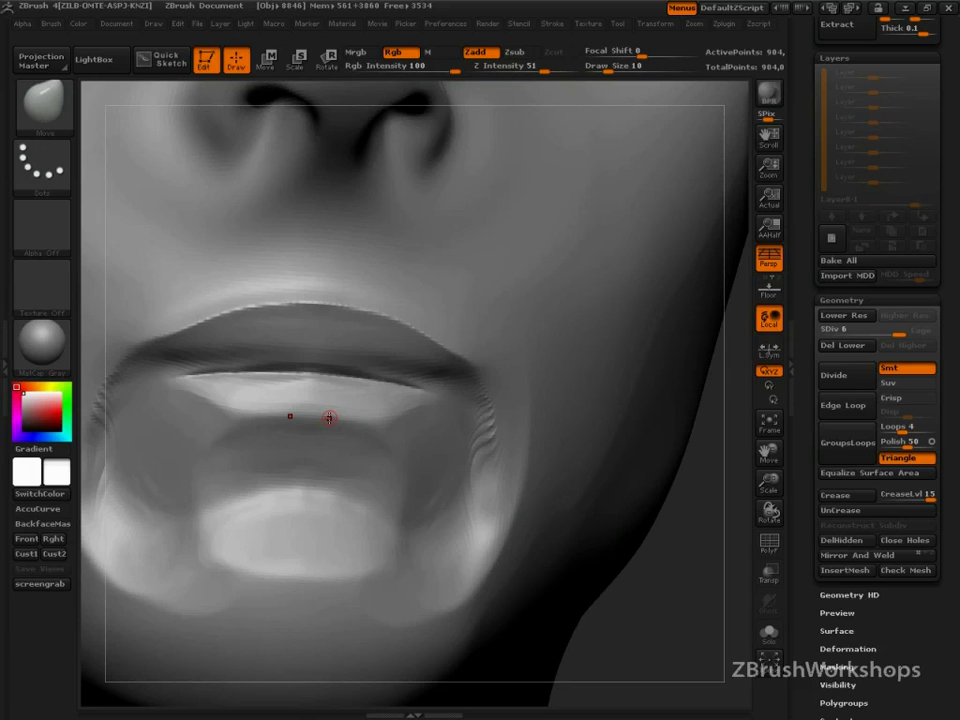
pyautogui.keyDown('alt'); pyautogui.moveTo(672, 568); pyautogui.dragTo(709, 587); pyautogui.keyUp('alt')
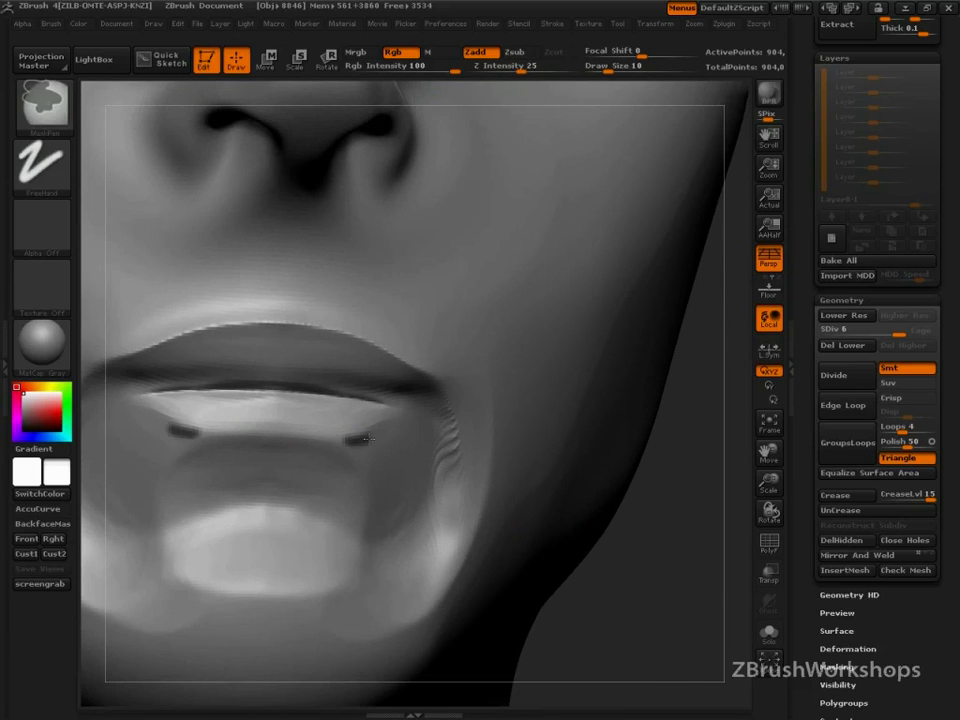
pyautogui.moveTo(368, 438); pyautogui.dragTo(418, 424)
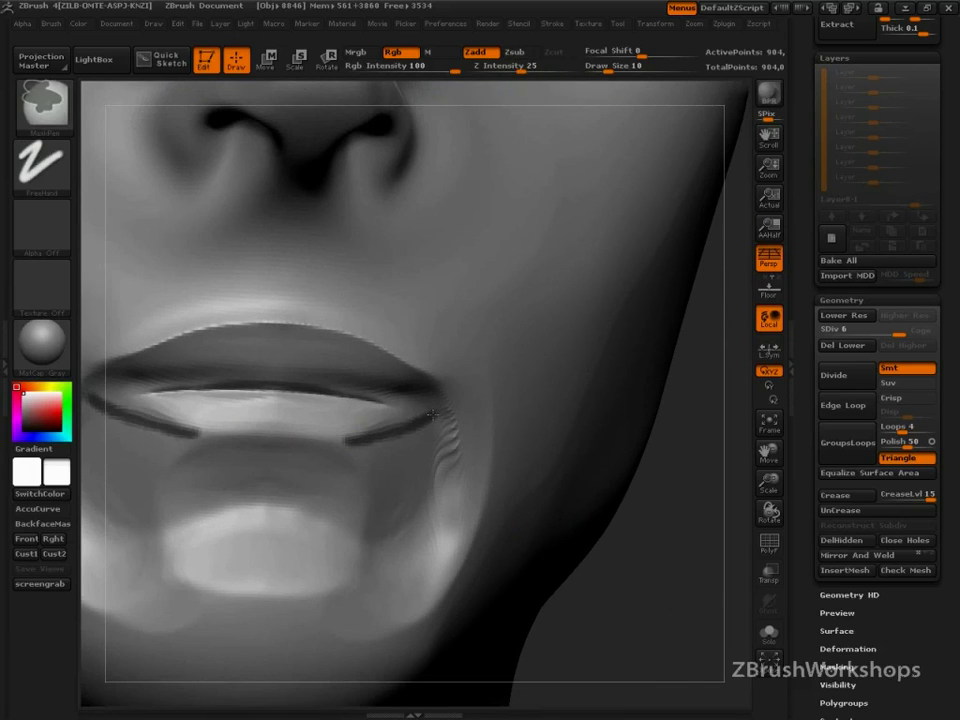
pyautogui.hotkey('ctrl', 'z')
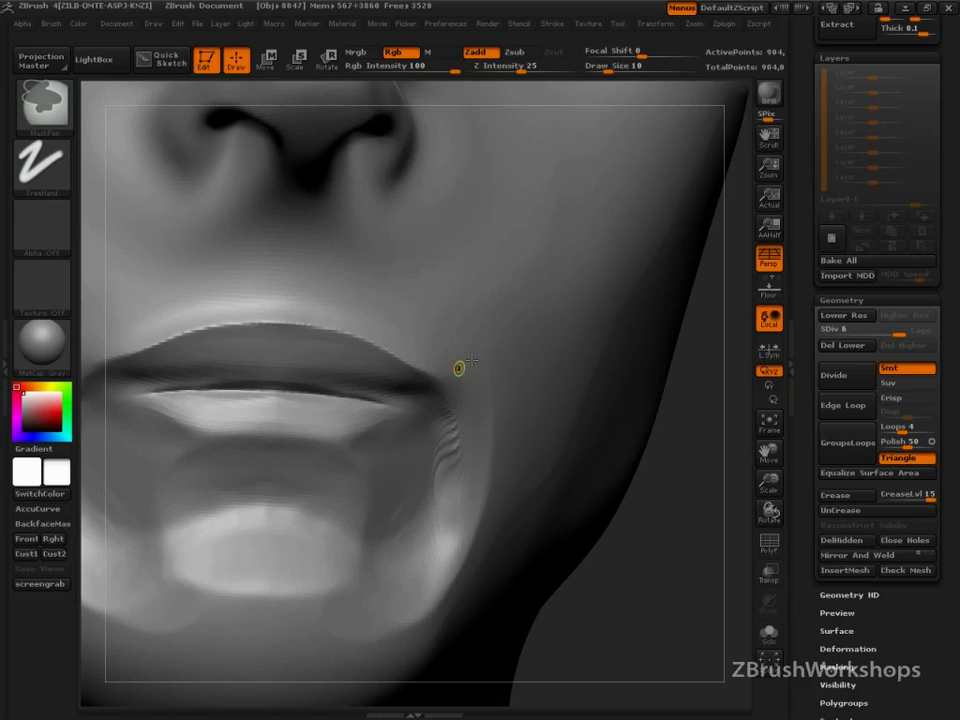
pyautogui.moveTo(350, 441); pyautogui.dragTo(438, 403)
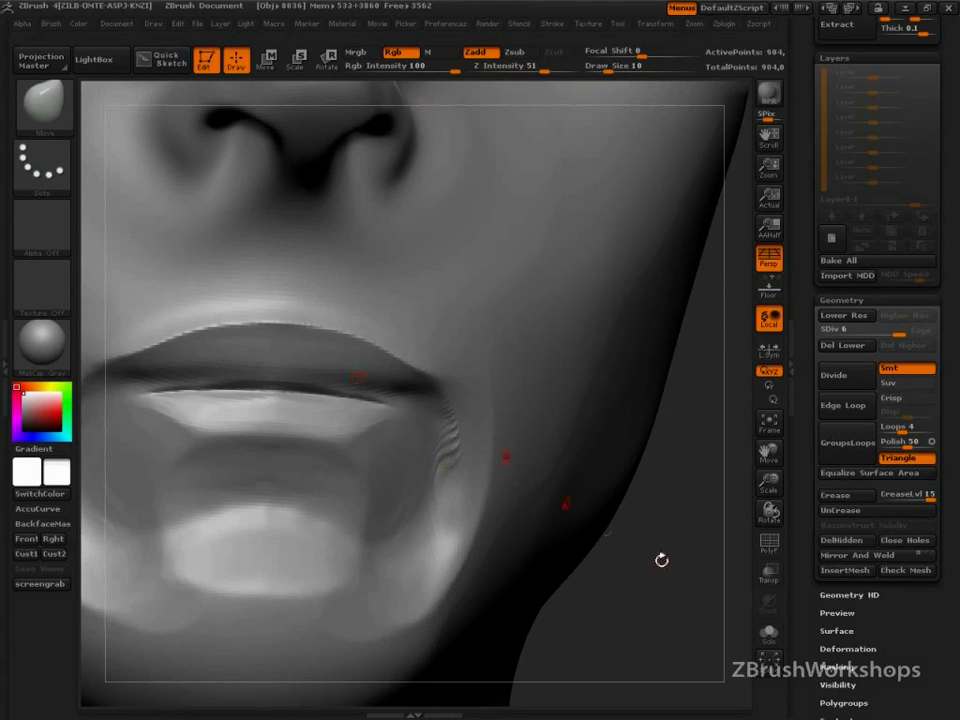
# Build up clay beside the mouth corner with the Clay brush at draw size 56
pyautogui.moveTo(661, 560)
pyautogui.mouseDown()
pyautogui.moveTo(649, 555)
pyautogui.moveTo(654, 544)
pyautogui.moveTo(673, 546)
pyautogui.mouseUp()
pyautogui.press('s')
pyautogui.moveTo(358, 386); pyautogui.dragTo(387, 387)
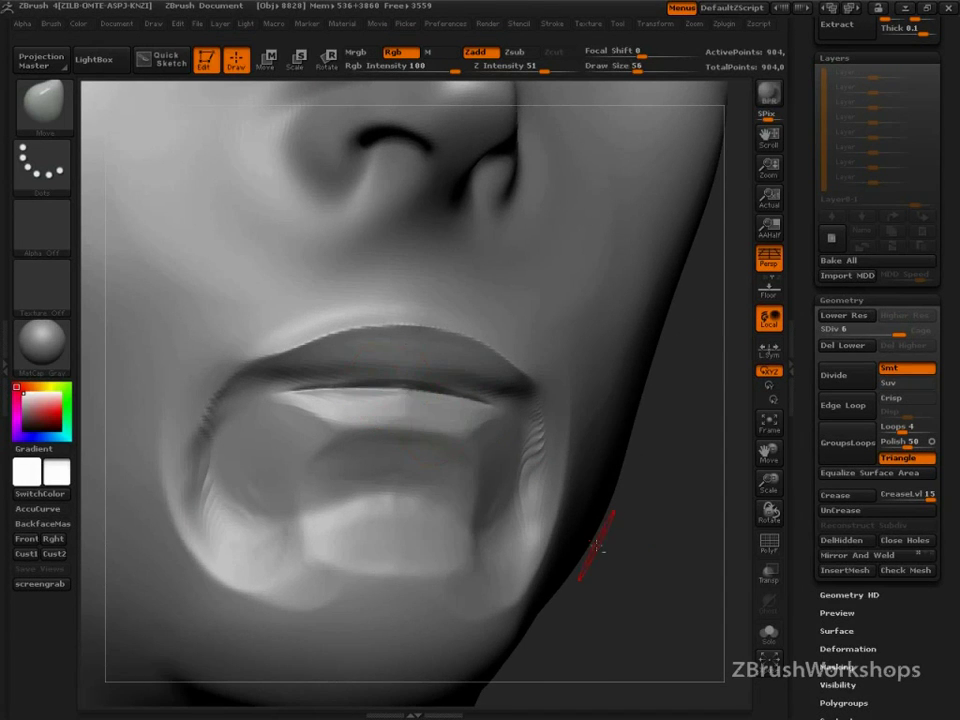
pyautogui.moveTo(628, 567); pyautogui.dragTo(651, 580)
pyautogui.press('2')
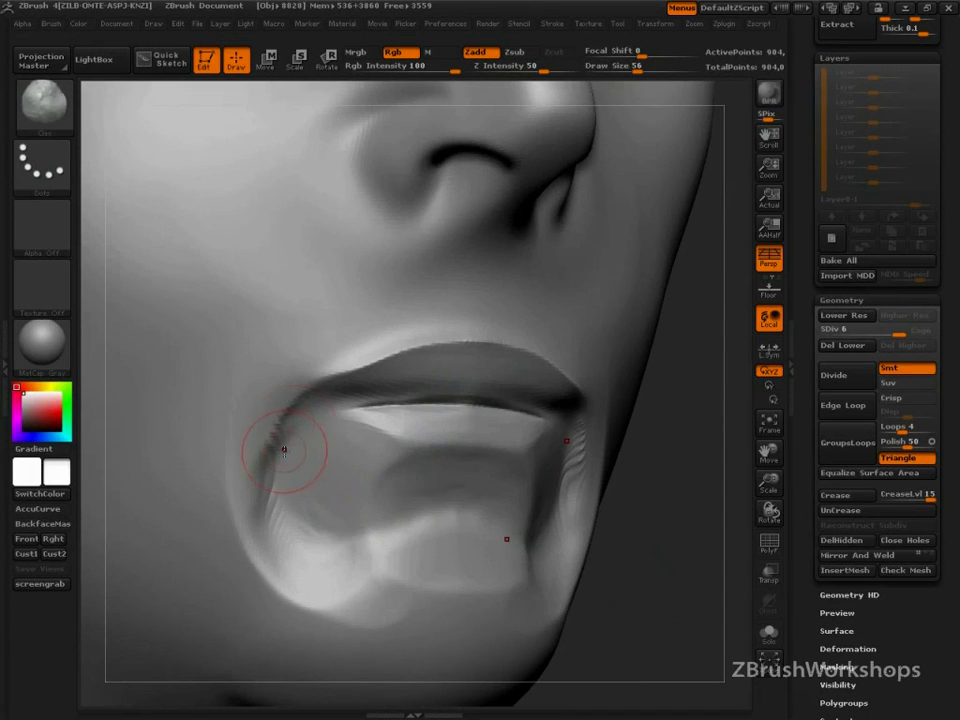
pyautogui.moveTo(268, 370)
pyautogui.mouseDown()
pyautogui.moveTo(281, 416)
pyautogui.moveTo(268, 372)
pyautogui.moveTo(272, 385)
pyautogui.mouseUp()
# Build clay bands from beside the nostril around the mouth corner and over the upper lip with the Clay brush at draw size 30
pyautogui.keyDown('alt'); pyautogui.moveTo(667, 572); pyautogui.dragTo(522, 364); pyautogui.keyUp('alt')
pyautogui.moveTo(640, 468); pyautogui.dragTo(542, 410)
pyautogui.moveTo(600, 410); pyautogui.dragTo(598, 468)
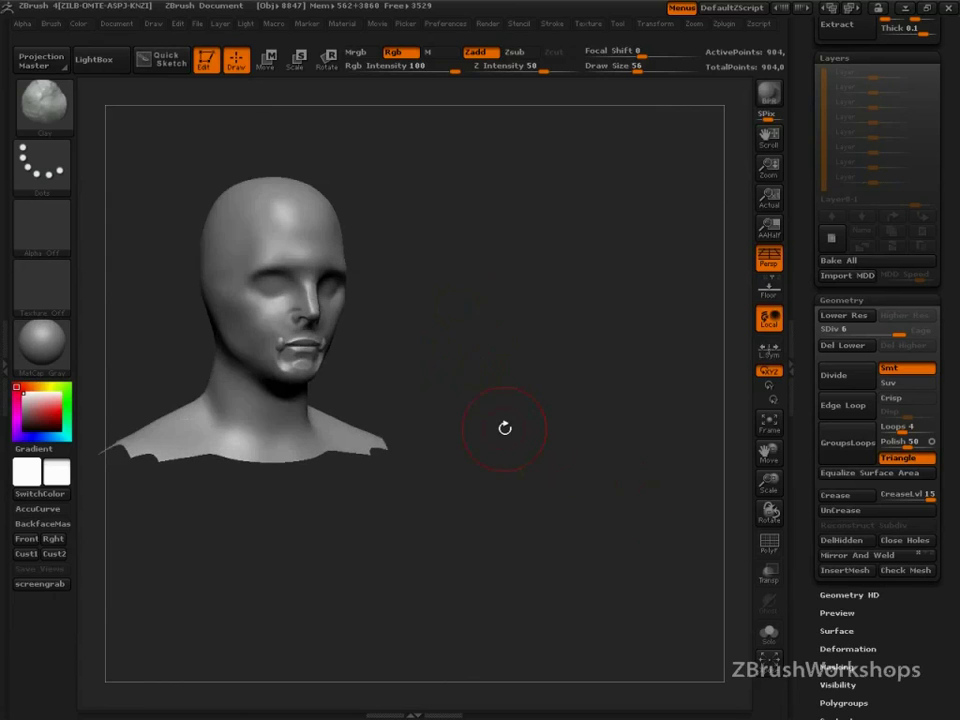
pyautogui.moveTo(505, 428)
pyautogui.mouseDown()
pyautogui.moveTo(621, 549)
pyautogui.moveTo(551, 446)
pyautogui.moveTo(540, 454)
pyautogui.moveTo(612, 478)
pyautogui.moveTo(622, 507)
pyautogui.mouseUp()
pyautogui.press('s')
pyautogui.click(347, 364)
pyautogui.moveTo(380, 298)
pyautogui.mouseDown()
pyautogui.moveTo(325, 415)
pyautogui.moveTo(342, 495)
pyautogui.moveTo(366, 516)
pyautogui.mouseUp()
pyautogui.moveTo(540, 510)
pyautogui.mouseDown()
pyautogui.moveTo(654, 559)
pyautogui.moveTo(595, 497)
pyautogui.moveTo(615, 500)
pyautogui.mouseUp()
pyautogui.moveTo(400, 319)
pyautogui.mouseDown()
pyautogui.moveTo(336, 381)
pyautogui.moveTo(355, 362)
pyautogui.mouseUp()
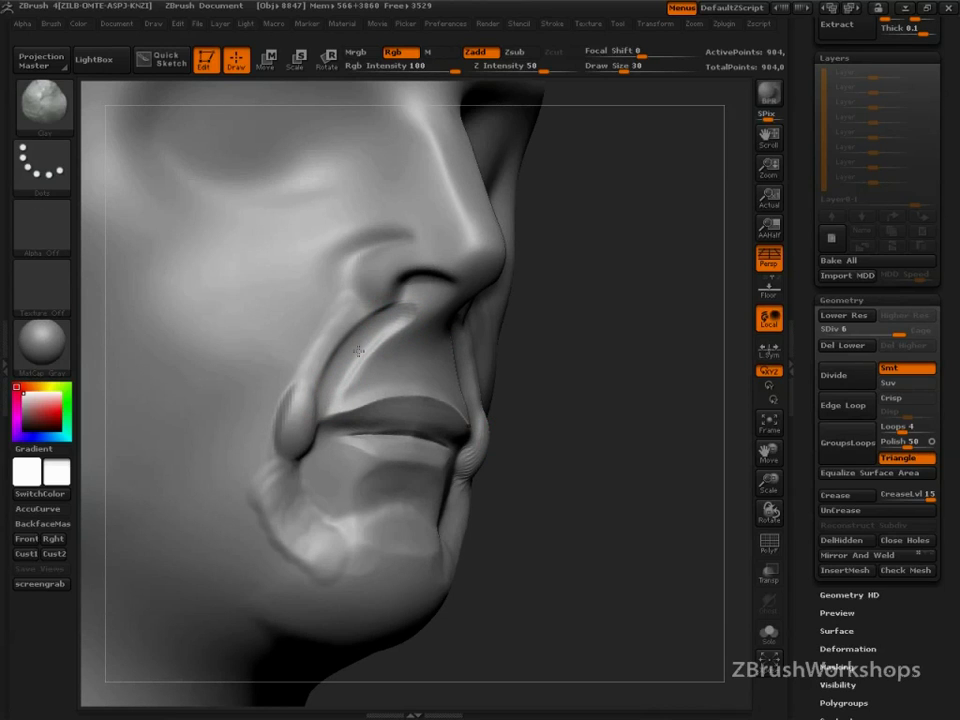
# Fill out the upper lip and the area above it with Clay strokes at draw size 45, carving along the lip's lower edge
pyautogui.moveTo(405, 315)
pyautogui.mouseDown()
pyautogui.moveTo(349, 379)
pyautogui.moveTo(355, 367)
pyautogui.moveTo(414, 361)
pyautogui.mouseUp()
pyautogui.press('s')
pyautogui.moveTo(416, 368)
pyautogui.mouseDown()
pyautogui.moveTo(361, 362)
pyautogui.moveTo(366, 376)
pyautogui.moveTo(340, 410)
pyautogui.moveTo(372, 394)
pyautogui.moveTo(332, 423)
pyautogui.mouseUp()
pyautogui.press('s')
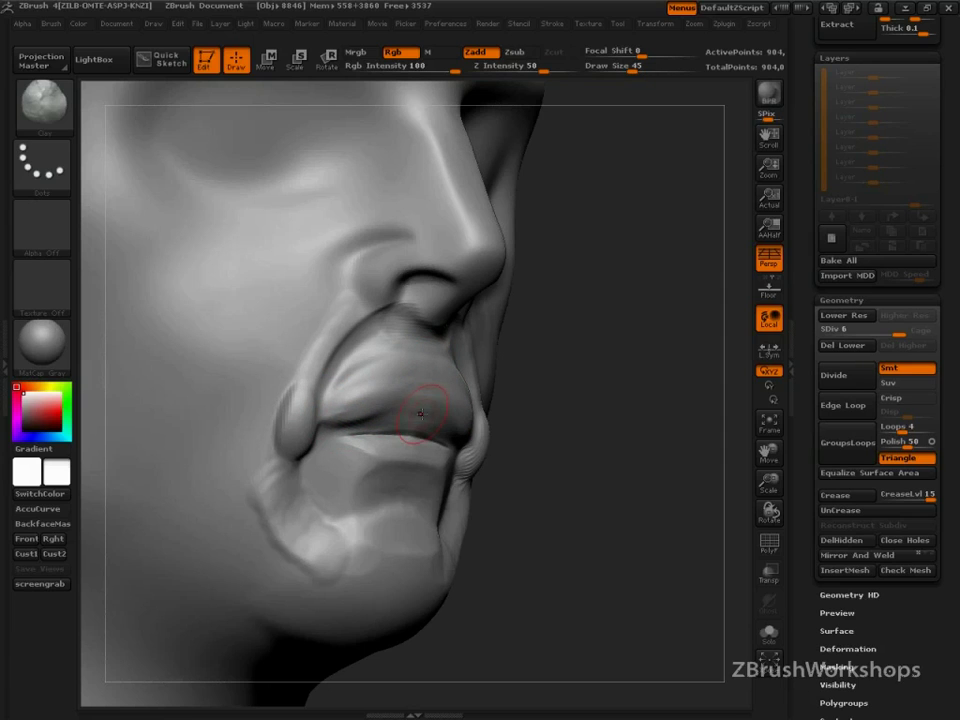
pyautogui.moveTo(424, 412); pyautogui.dragTo(348, 427)
pyautogui.moveTo(403, 405)
pyautogui.keyDown('alt'); pyautogui.mouseDown()
pyautogui.moveTo(338, 415)
pyautogui.moveTo(343, 432)
pyautogui.moveTo(411, 411)
pyautogui.moveTo(361, 433)
pyautogui.mouseUp(); pyautogui.keyUp('alt')
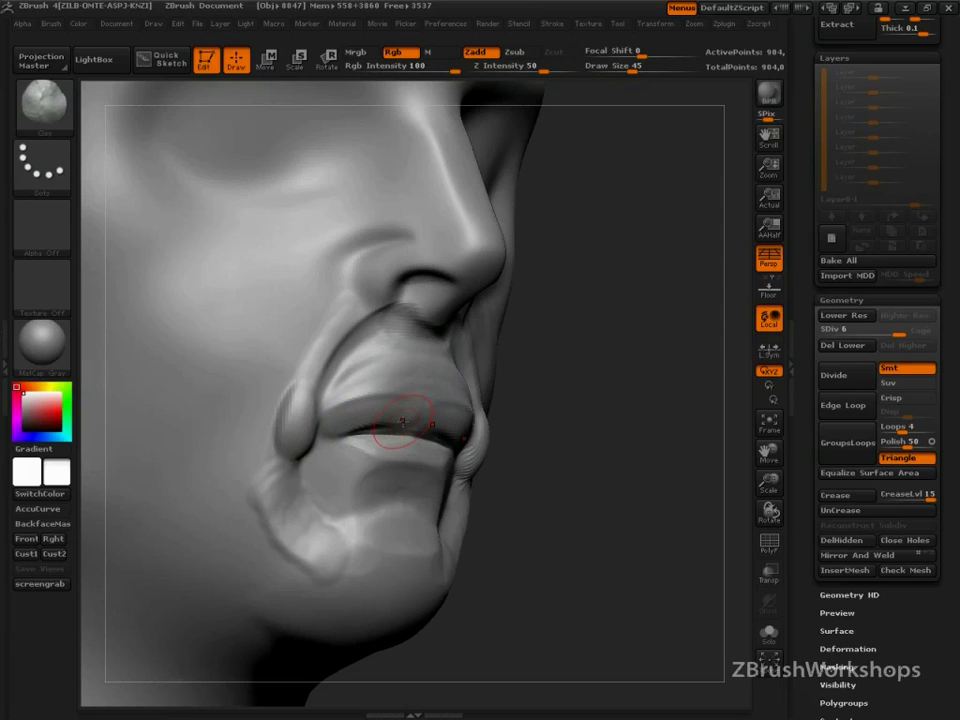
# Add clay strands from beneath the nose down across the upper lip area to the mouth corner
pyautogui.moveTo(391, 359); pyautogui.dragTo(336, 377)
pyautogui.moveTo(393, 336); pyautogui.dragTo(350, 372)
pyautogui.moveTo(585, 388); pyautogui.dragTo(560, 380)
pyautogui.moveTo(385, 330)
pyautogui.mouseDown()
pyautogui.moveTo(343, 354)
pyautogui.moveTo(315, 388)
pyautogui.mouseUp()
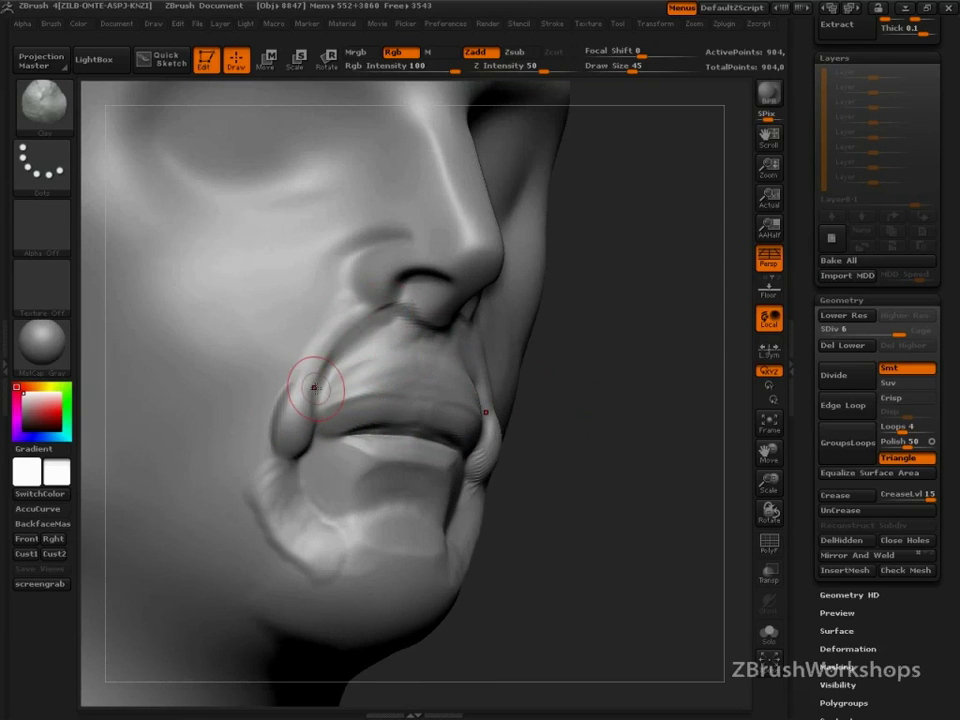
# Thicken the muscle ring from beside the nostril around the outside of the mouth corner down to the chin
pyautogui.moveTo(348, 332); pyautogui.dragTo(283, 455)
pyautogui.moveTo(302, 360); pyautogui.dragTo(275, 460)
pyautogui.moveTo(274, 369); pyautogui.dragTo(317, 538)
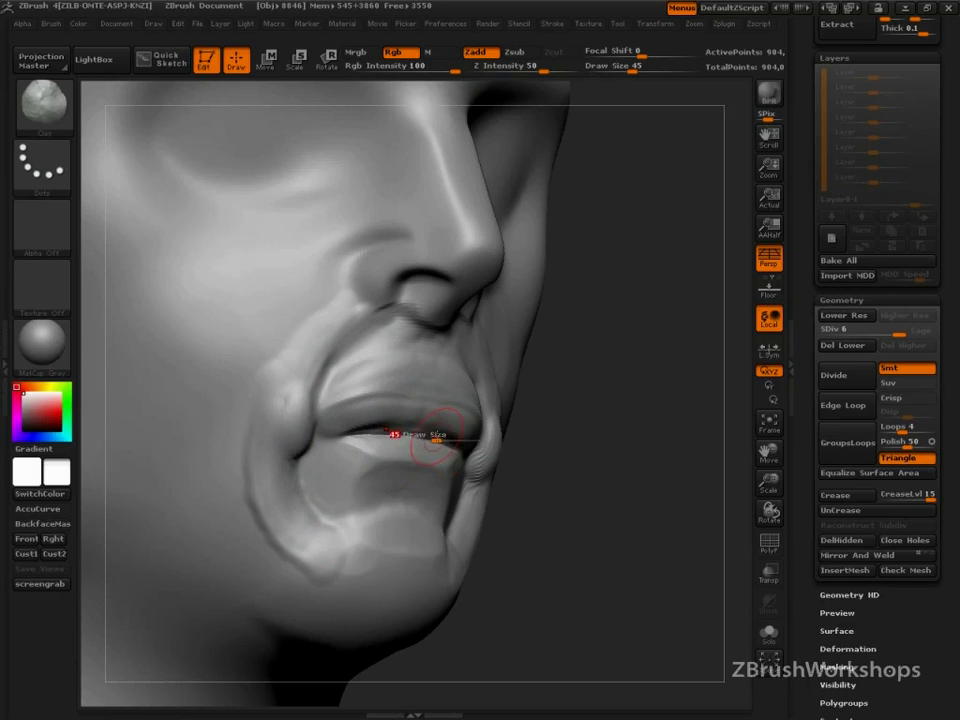
# Mask strands arching over the upper lip to the mouth corner at draw size 16, and clear the mask
pyautogui.moveTo(437, 440)
pyautogui.mouseDown()
pyautogui.moveTo(403, 428)
pyautogui.moveTo(350, 431)
pyautogui.mouseUp()
pyautogui.keyDown('ctrl'); pyautogui.moveTo(433, 416); pyautogui.dragTo(345, 421); pyautogui.keyUp('ctrl')
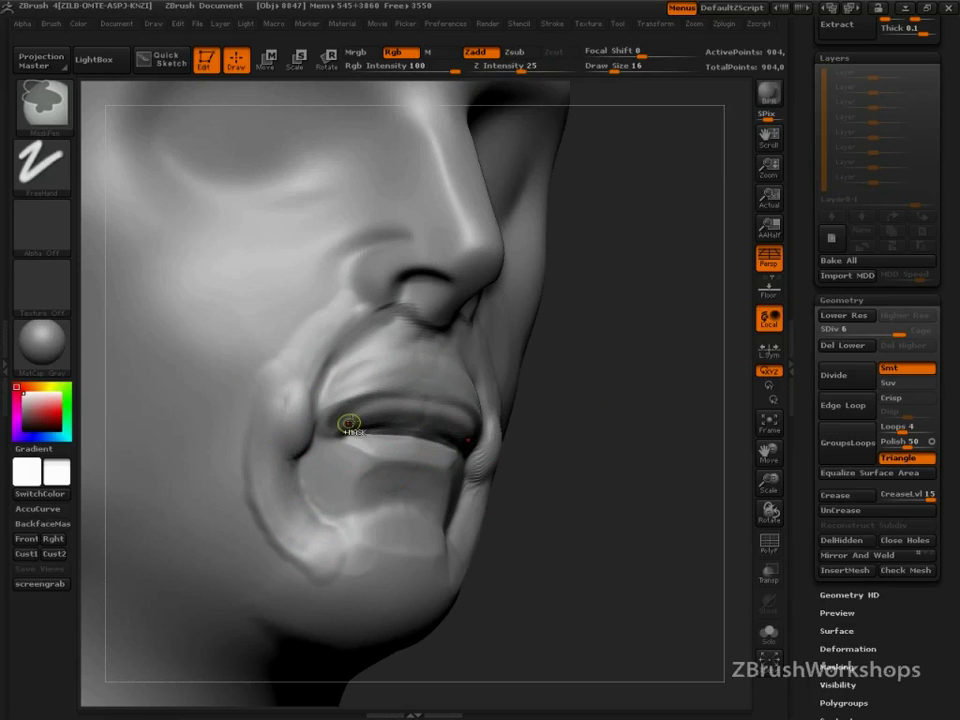
pyautogui.keyDown('ctrl'); pyautogui.moveTo(440, 372); pyautogui.dragTo(356, 396); pyautogui.keyUp('ctrl')
pyautogui.moveTo(412, 333)
pyautogui.keyDown('ctrl'); pyautogui.mouseDown()
pyautogui.moveTo(366, 341)
pyautogui.moveTo(321, 420)
pyautogui.mouseUp(); pyautogui.keyUp('ctrl')
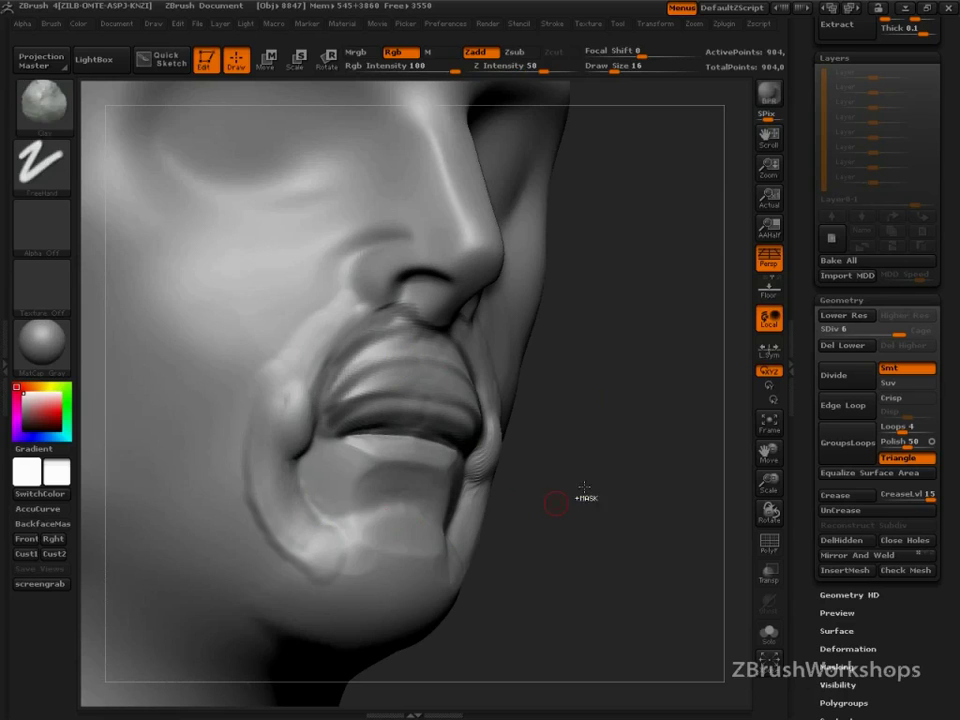
pyautogui.keyDown('ctrl'); pyautogui.moveTo(556, 503); pyautogui.dragTo(584, 487); pyautogui.keyUp('ctrl')
# Mask longer curved strands from the upper lip's center and below the nose around to the mouth corner, and clear the mask
pyautogui.keyDown('alt'); pyautogui.moveTo(589, 540); pyautogui.dragTo(592, 582); pyautogui.keyUp('alt')
pyautogui.moveTo(428, 424)
pyautogui.keyDown('ctrl'); pyautogui.mouseDown()
pyautogui.moveTo(370, 418)
pyautogui.moveTo(268, 472)
pyautogui.mouseUp(); pyautogui.keyUp('ctrl')
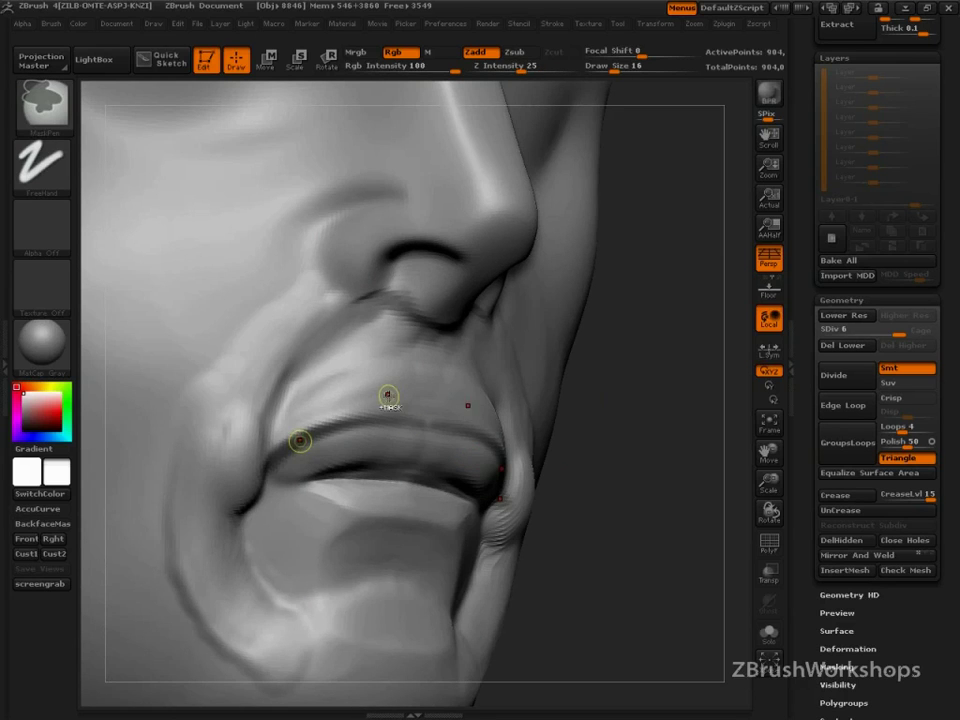
pyautogui.moveTo(426, 370)
pyautogui.keyDown('ctrl'); pyautogui.mouseDown()
pyautogui.moveTo(302, 402)
pyautogui.moveTo(270, 445)
pyautogui.mouseUp(); pyautogui.keyUp('ctrl')
pyautogui.moveTo(420, 340)
pyautogui.keyDown('ctrl'); pyautogui.mouseDown()
pyautogui.moveTo(284, 402)
pyautogui.moveTo(267, 438)
pyautogui.mouseUp(); pyautogui.keyUp('ctrl')
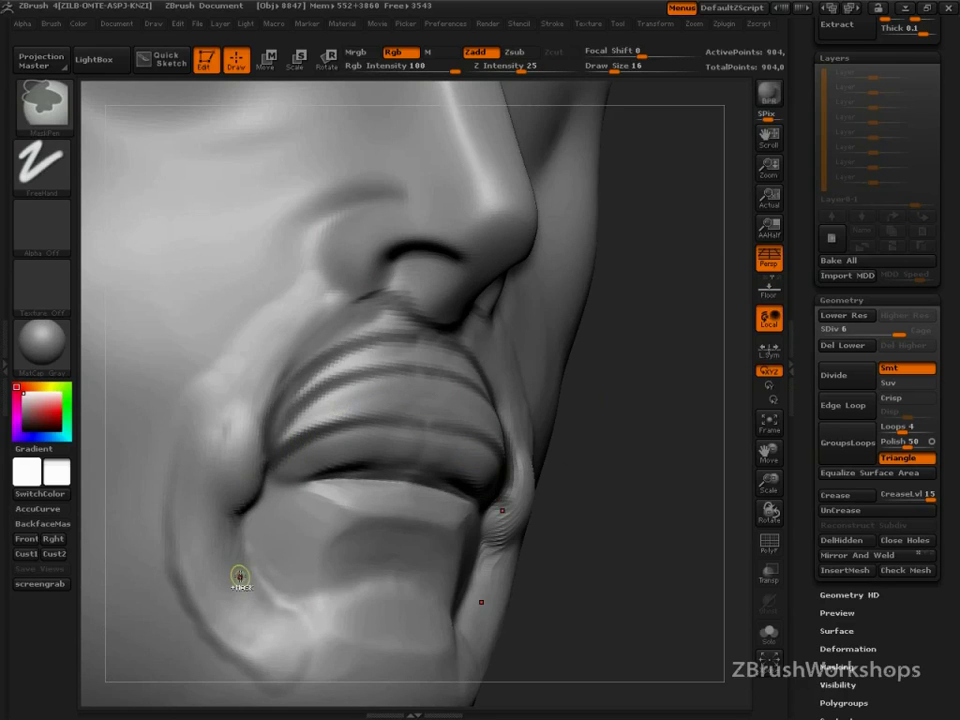
pyautogui.keyDown('ctrl'); pyautogui.click(579, 471); pyautogui.keyUp('ctrl')
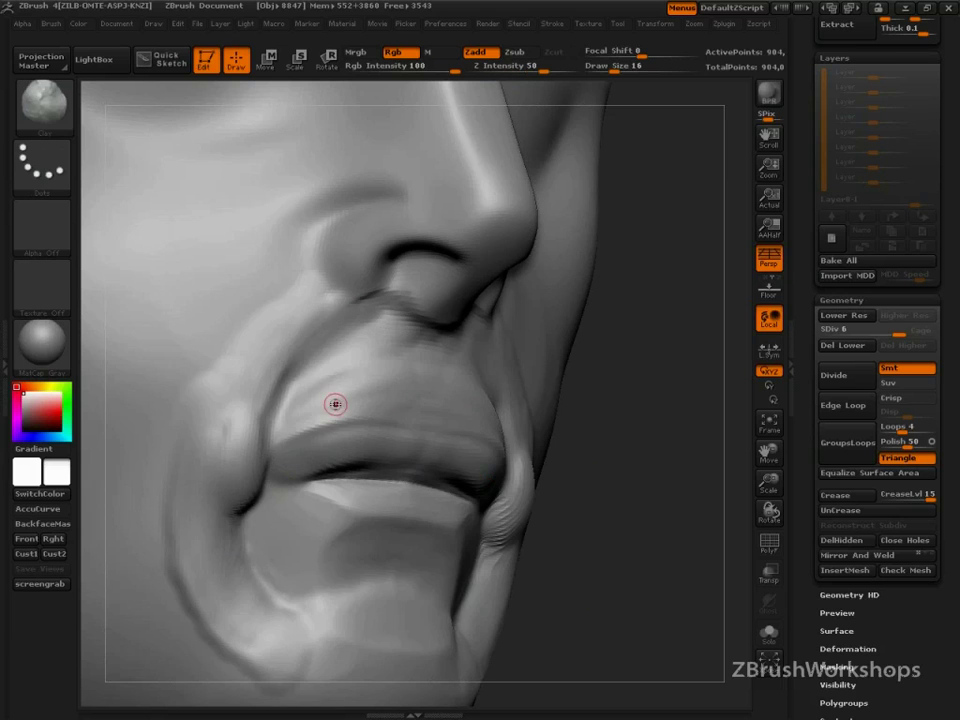
# Build up the area above the upper lip out to the mouth corner with broad Clay strokes, and smooth the forms at draw size 54
pyautogui.moveTo(380, 408)
pyautogui.mouseDown()
pyautogui.moveTo(311, 379)
pyautogui.moveTo(240, 463)
pyautogui.mouseUp()
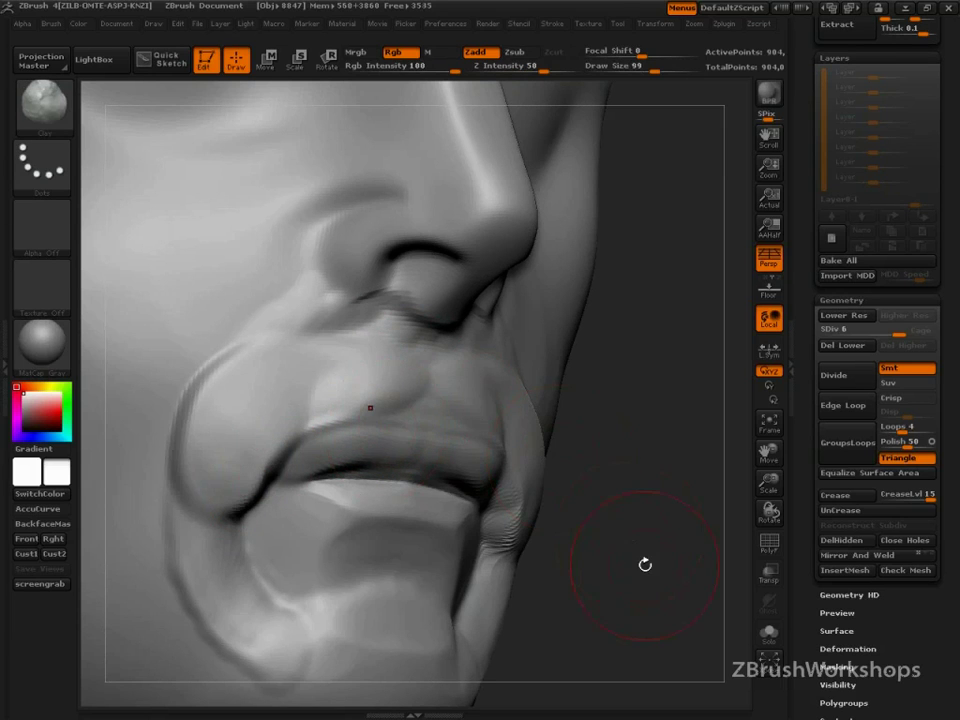
pyautogui.moveTo(653, 574)
pyautogui.keyDown('alt'); pyautogui.mouseDown()
pyautogui.moveTo(589, 495)
pyautogui.moveTo(595, 519)
pyautogui.moveTo(662, 598)
pyautogui.moveTo(696, 592)
pyautogui.mouseUp(); pyautogui.keyUp('alt')
pyautogui.press('s')
pyautogui.moveTo(366, 384)
pyautogui.mouseDown()
pyautogui.moveTo(348, 383)
pyautogui.moveTo(383, 334)
pyautogui.moveTo(354, 377)
pyautogui.moveTo(289, 431)
pyautogui.moveTo(356, 387)
pyautogui.moveTo(322, 412)
pyautogui.moveTo(362, 412)
pyautogui.moveTo(290, 438)
pyautogui.moveTo(366, 407)
pyautogui.moveTo(422, 432)
pyautogui.moveTo(414, 435)
pyautogui.moveTo(425, 422)
pyautogui.moveTo(430, 450)
pyautogui.moveTo(424, 428)
pyautogui.moveTo(439, 415)
pyautogui.moveTo(400, 394)
pyautogui.moveTo(354, 396)
pyautogui.moveTo(440, 432)
pyautogui.mouseUp()
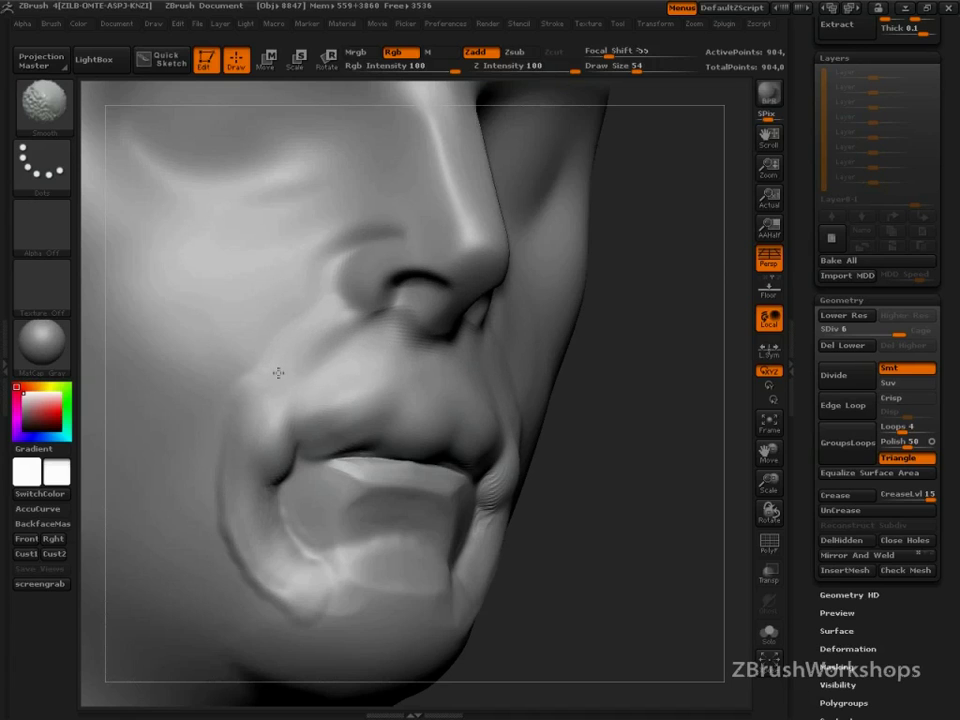
# Flatten the upper lip and the area from beside the nostril down to the mouth corner with TrimDynamic at draw size 63
pyautogui.press('3')
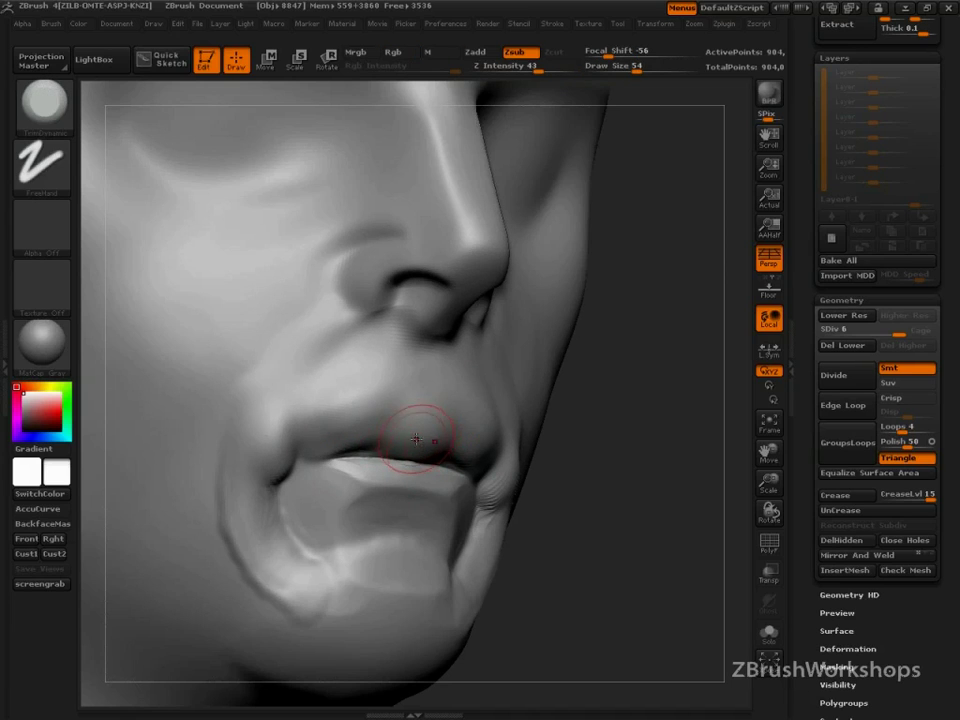
pyautogui.press('s')
pyautogui.click(422, 440)
pyautogui.moveTo(392, 436)
pyautogui.mouseDown()
pyautogui.moveTo(467, 451)
pyautogui.moveTo(385, 434)
pyautogui.moveTo(312, 446)
pyautogui.moveTo(447, 442)
pyautogui.moveTo(433, 430)
pyautogui.mouseUp()
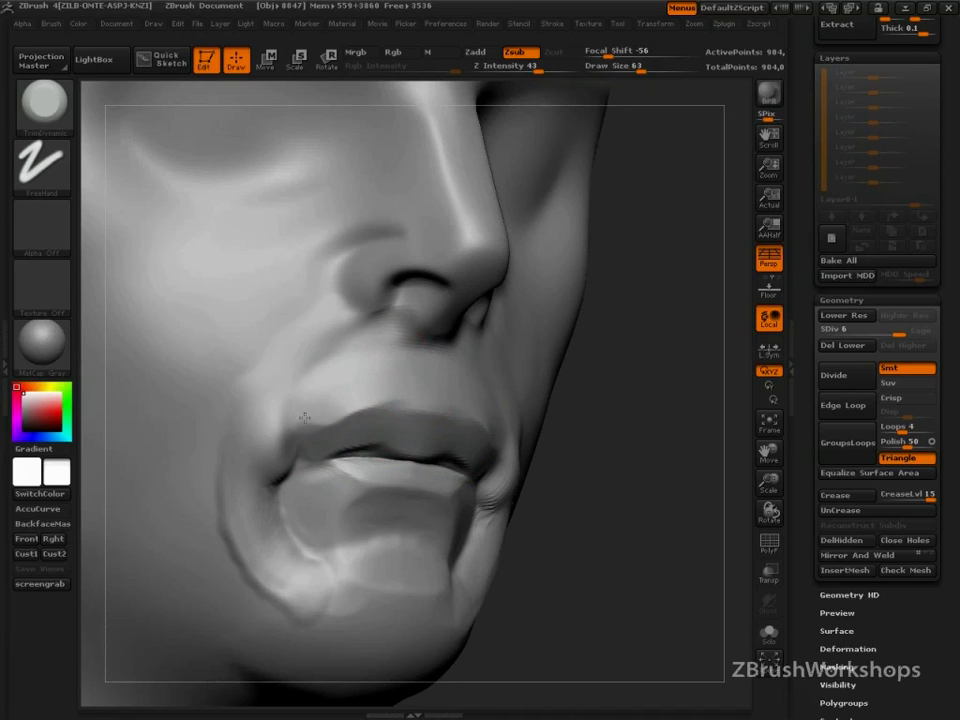
pyautogui.moveTo(341, 322)
pyautogui.mouseDown()
pyautogui.moveTo(276, 364)
pyautogui.moveTo(243, 448)
pyautogui.mouseUp()
pyautogui.moveTo(243, 450)
pyautogui.mouseDown()
pyautogui.moveTo(264, 422)
pyautogui.moveTo(290, 420)
pyautogui.mouseUp()
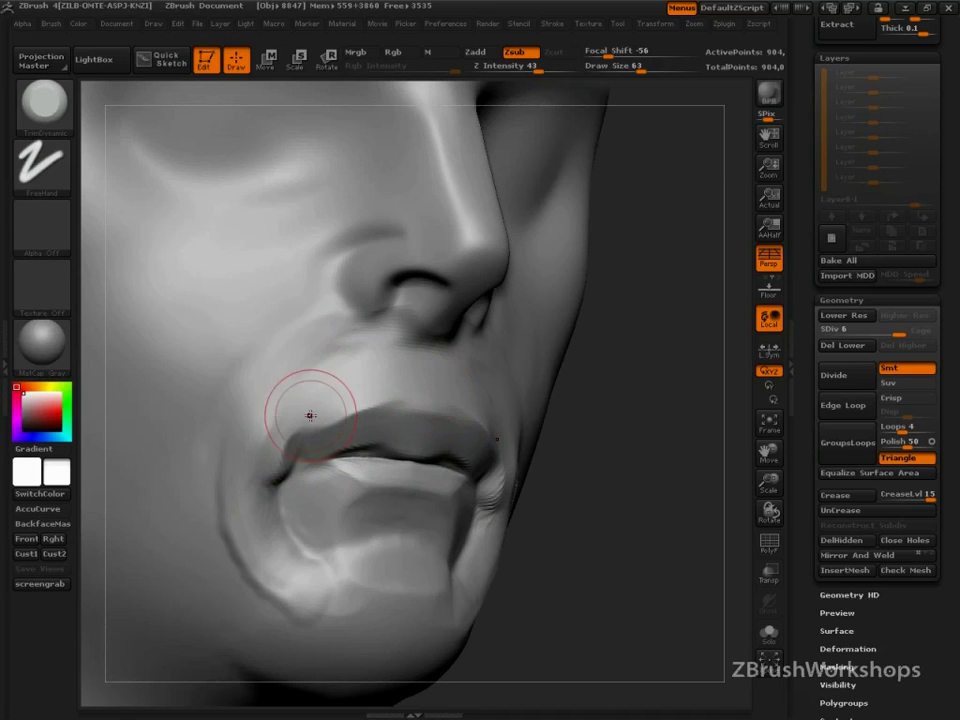
# Trim the mouth corner and the inner side of the muscle ring below it into flat planes
pyautogui.moveTo(625, 480)
pyautogui.mouseDown()
pyautogui.moveTo(607, 463)
pyautogui.moveTo(728, 585)
pyautogui.moveTo(714, 594)
pyautogui.mouseUp()
pyautogui.moveTo(306, 448)
pyautogui.mouseDown()
pyautogui.moveTo(324, 488)
pyautogui.moveTo(306, 448)
pyautogui.mouseUp()
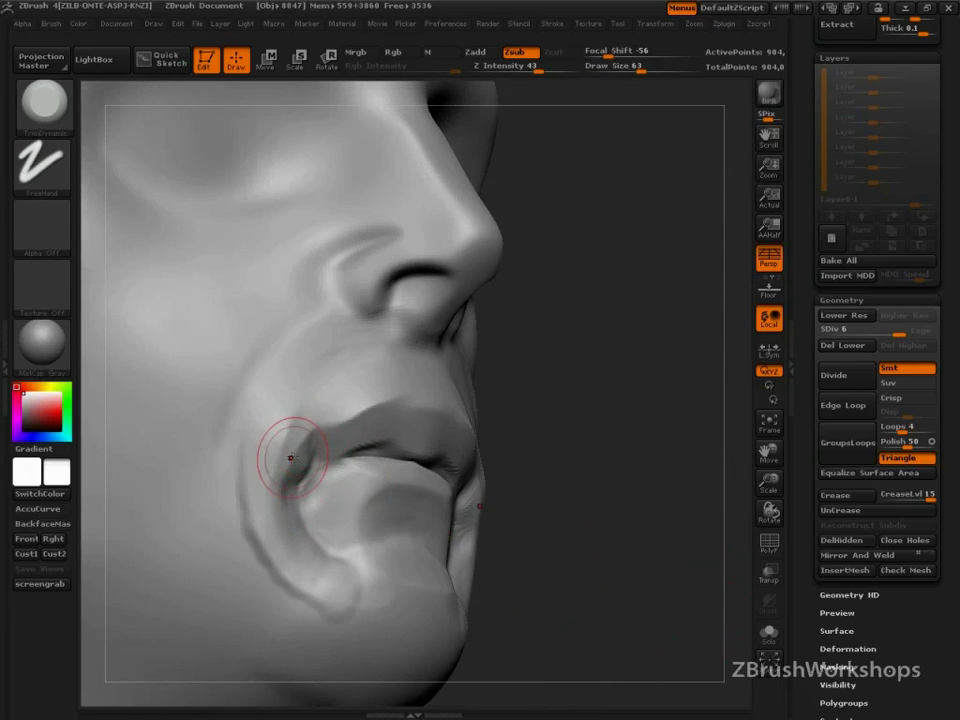
pyautogui.moveTo(610, 458); pyautogui.dragTo(545, 465)
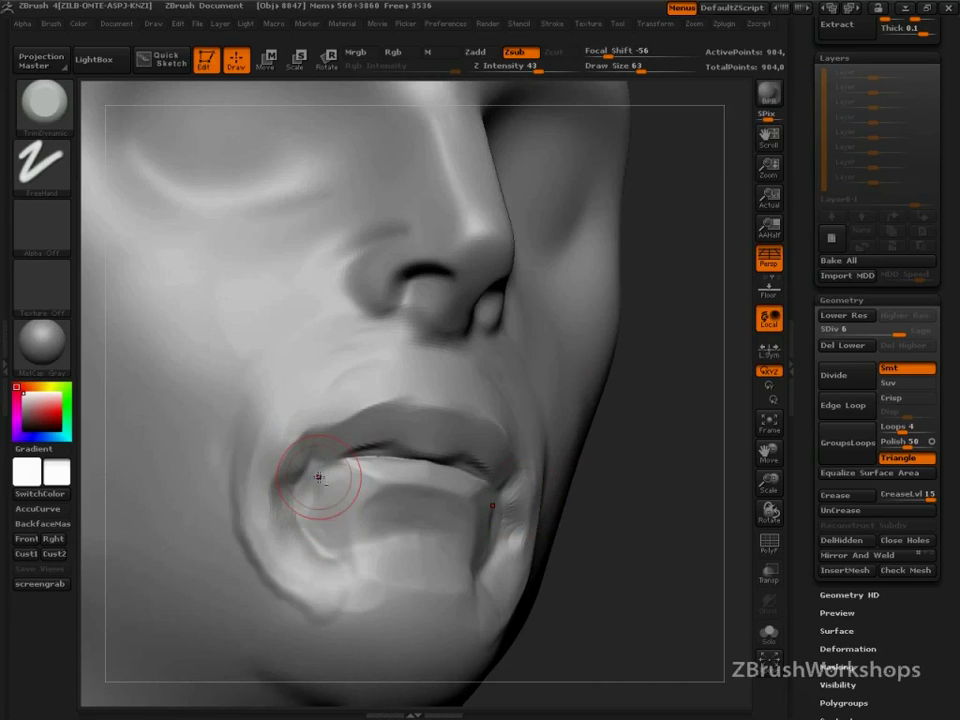
pyautogui.moveTo(318, 478); pyautogui.dragTo(293, 506)
pyautogui.moveTo(291, 452)
pyautogui.mouseDown()
pyautogui.moveTo(299, 530)
pyautogui.moveTo(285, 551)
pyautogui.mouseUp()
# Flatten the area below the mouth corner and the plane beneath the lower lip
pyautogui.moveTo(328, 488); pyautogui.dragTo(342, 554)
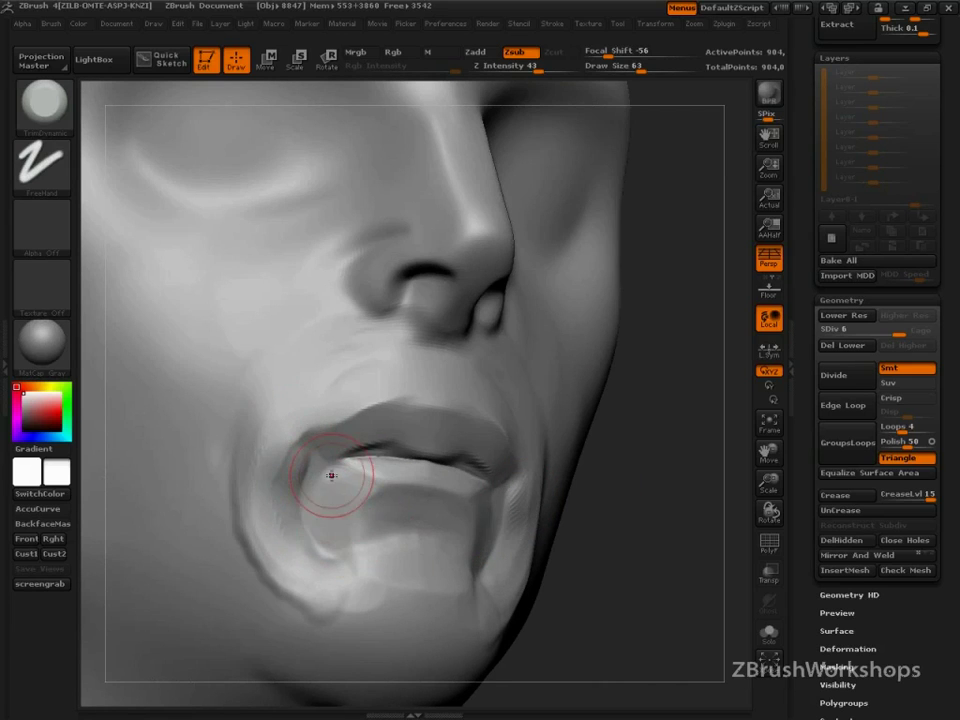
pyautogui.moveTo(331, 476)
pyautogui.mouseDown()
pyautogui.moveTo(317, 499)
pyautogui.moveTo(332, 467)
pyautogui.moveTo(375, 542)
pyautogui.mouseUp()
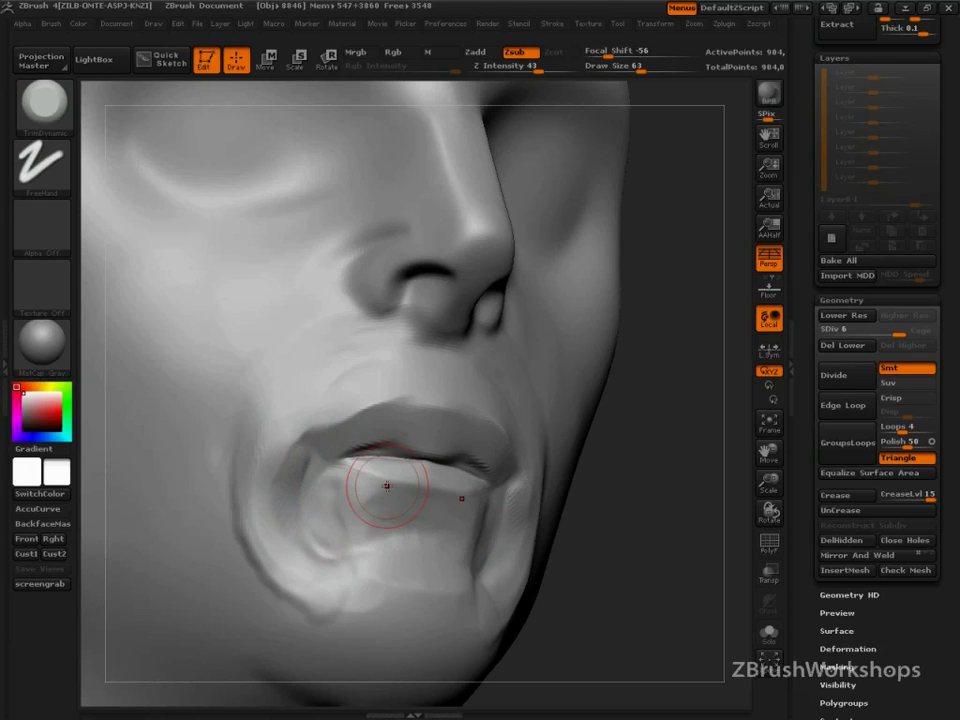
pyautogui.moveTo(387, 486); pyautogui.dragTo(462, 523)
# Add volume to the lower lip with ClayBuildup strokes running along its length
pyautogui.press('1')
pyautogui.press('s')
pyautogui.moveTo(405, 501); pyautogui.dragTo(410, 501)
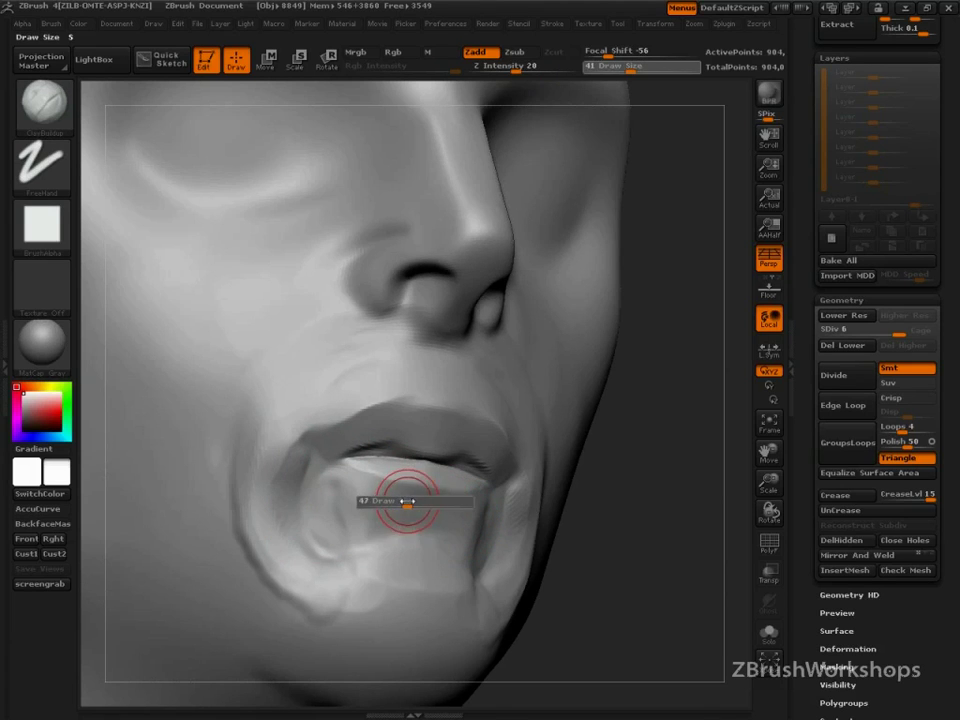
pyautogui.moveTo(341, 466)
pyautogui.mouseDown()
pyautogui.moveTo(401, 494)
pyautogui.moveTo(400, 484)
pyautogui.mouseUp()
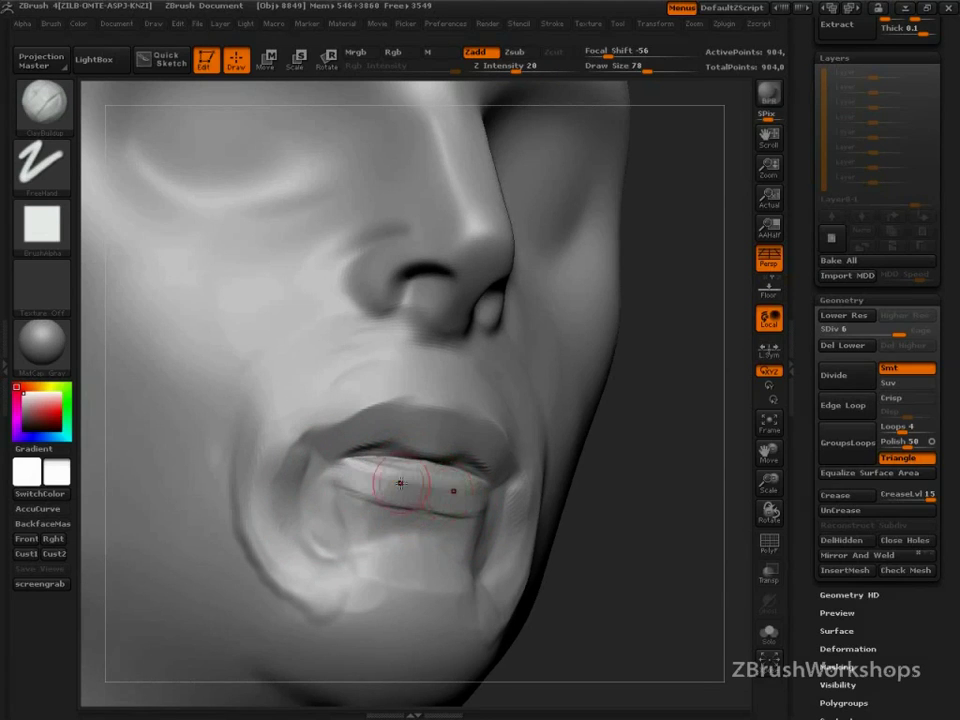
# Mask bands along the lower lip and both sides of the upper lip at draw size 27, and clear the mask
pyautogui.moveTo(608, 538)
pyautogui.mouseDown()
pyautogui.moveTo(613, 525)
pyautogui.moveTo(632, 549)
pyautogui.mouseUp()
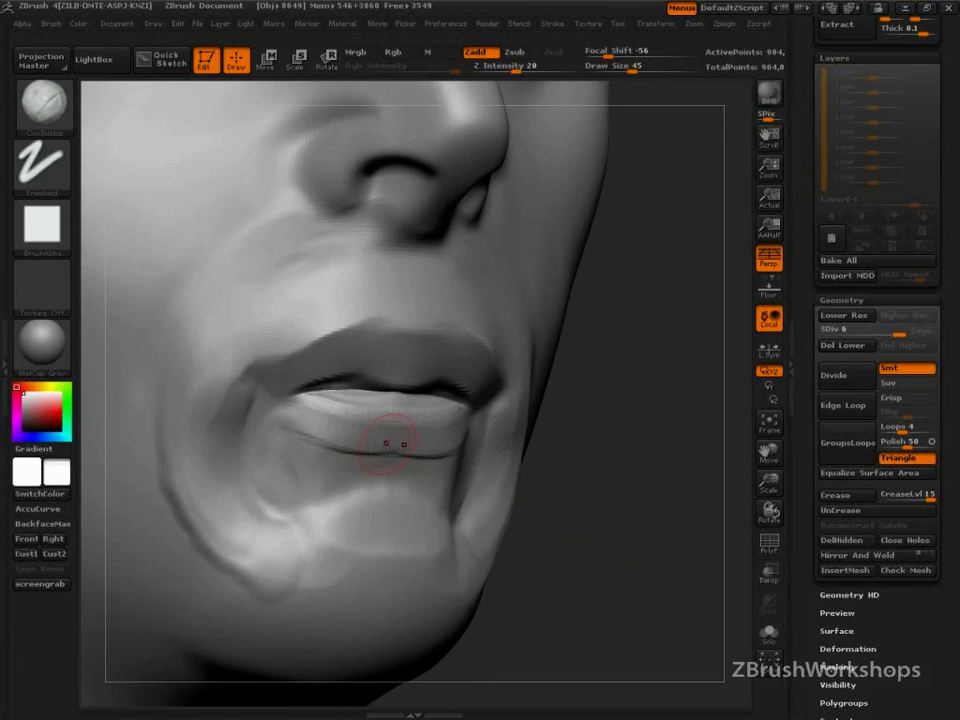
pyautogui.moveTo(400, 440)
pyautogui.keyDown('ctrl'); pyautogui.mouseDown()
pyautogui.moveTo(335, 432)
pyautogui.moveTo(293, 410)
pyautogui.mouseUp(); pyautogui.keyUp('ctrl')
pyautogui.moveTo(343, 364)
pyautogui.keyDown('ctrl'); pyautogui.mouseDown()
pyautogui.moveTo(295, 340)
pyautogui.moveTo(262, 396)
pyautogui.moveTo(430, 350)
pyautogui.mouseUp(); pyautogui.keyUp('ctrl')
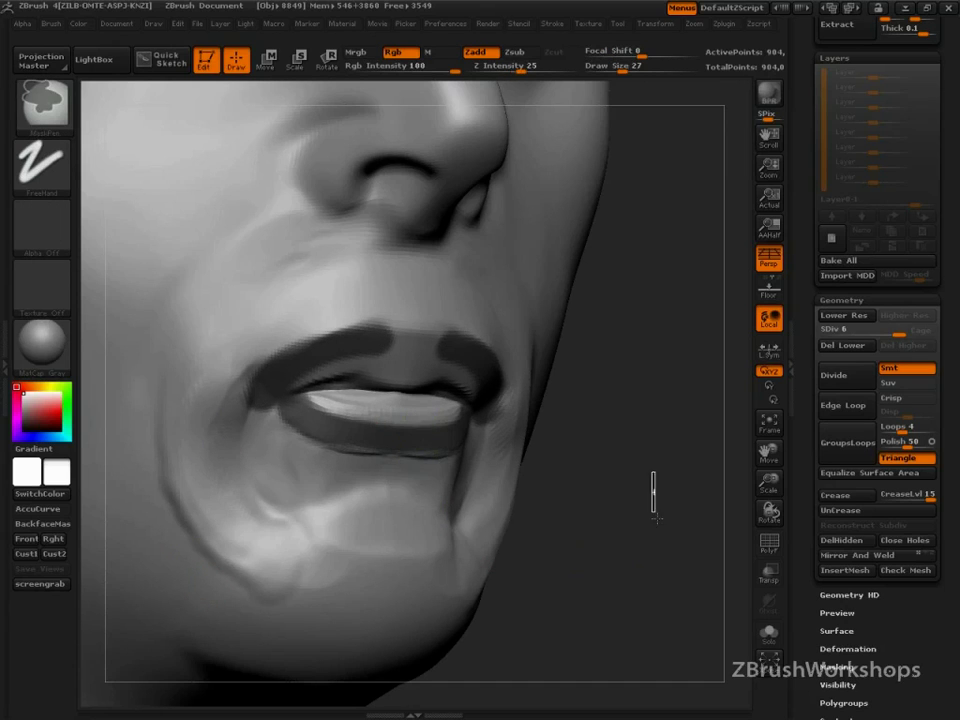
pyautogui.keyDown('ctrl'); pyautogui.moveTo(651, 501); pyautogui.dragTo(640, 498); pyautogui.keyUp('ctrl')
# Build up the lower lip at draw size 41 and the area from beneath it out to the mouth corner at draw size 68
pyautogui.press('s')
pyautogui.moveTo(389, 442)
pyautogui.mouseDown()
pyautogui.moveTo(453, 428)
pyautogui.moveTo(332, 422)
pyautogui.moveTo(453, 424)
pyautogui.mouseUp()
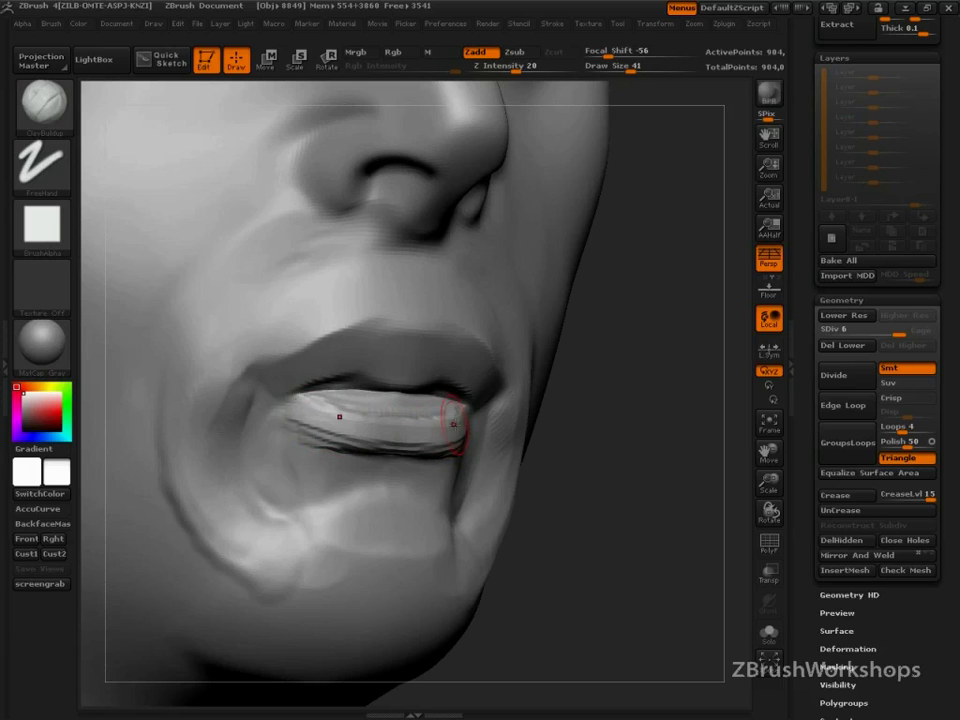
pyautogui.moveTo(651, 487)
pyautogui.mouseDown()
pyautogui.moveTo(407, 422)
pyautogui.moveTo(428, 456)
pyautogui.mouseUp()
pyautogui.press('s')
pyautogui.moveTo(270, 425); pyautogui.dragTo(274, 482)
pyautogui.moveTo(458, 458)
pyautogui.mouseDown()
pyautogui.moveTo(375, 470)
pyautogui.moveTo(368, 458)
pyautogui.moveTo(446, 424)
pyautogui.moveTo(461, 429)
pyautogui.moveTo(418, 461)
pyautogui.moveTo(508, 437)
pyautogui.moveTo(368, 502)
pyautogui.moveTo(489, 452)
pyautogui.moveTo(514, 459)
pyautogui.moveTo(458, 501)
pyautogui.moveTo(508, 433)
pyautogui.mouseUp()
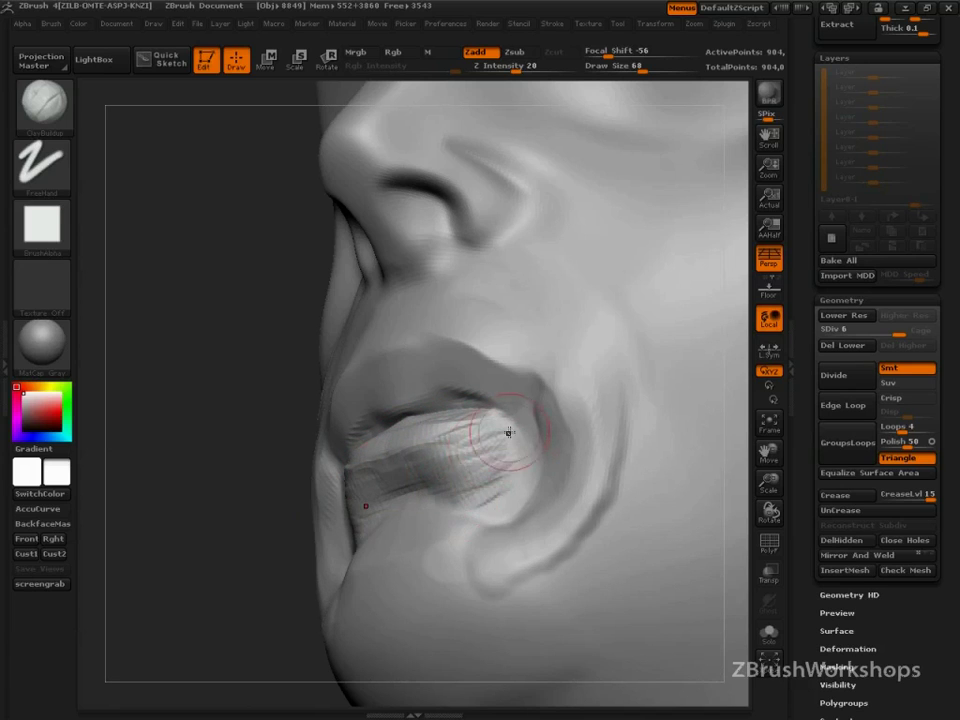
# Build up the upper lip with ClayBuildup strokes toward the mouth corner and check the whole head
pyautogui.moveTo(243, 498)
pyautogui.mouseDown()
pyautogui.moveTo(561, 461)
pyautogui.moveTo(514, 482)
pyautogui.moveTo(350, 489)
pyautogui.moveTo(463, 428)
pyautogui.moveTo(371, 424)
pyautogui.moveTo(456, 418)
pyautogui.mouseUp()
pyautogui.moveTo(404, 371)
pyautogui.mouseDown()
pyautogui.moveTo(482, 366)
pyautogui.moveTo(374, 381)
pyautogui.moveTo(322, 408)
pyautogui.moveTo(394, 356)
pyautogui.moveTo(377, 366)
pyautogui.moveTo(292, 478)
pyautogui.mouseUp()
pyautogui.keyDown('alt'); pyautogui.moveTo(660, 535); pyautogui.dragTo(655, 407); pyautogui.keyUp('alt')
pyautogui.moveTo(655, 407); pyautogui.dragTo(664, 457)
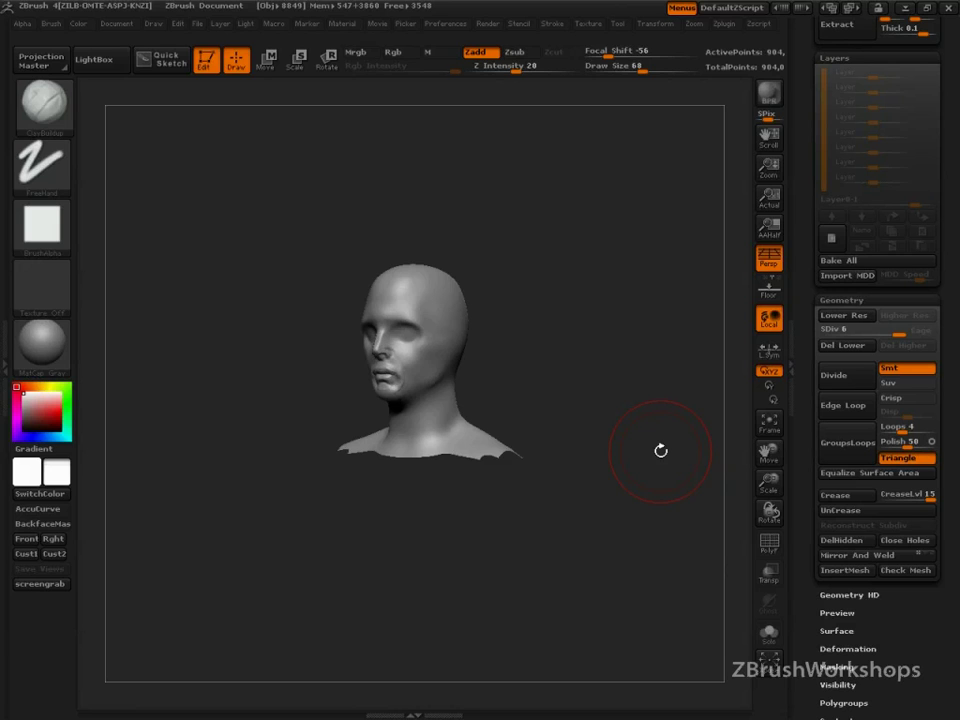
# Build up the mouth corner's surrounding ring and the outer end of the lower lip with ClayBuildup at draw size 54
pyautogui.moveTo(661, 451)
pyautogui.mouseDown()
pyautogui.moveTo(576, 542)
pyautogui.moveTo(609, 581)
pyautogui.moveTo(609, 617)
pyautogui.moveTo(584, 622)
pyautogui.moveTo(568, 589)
pyautogui.moveTo(671, 615)
pyautogui.moveTo(690, 649)
pyautogui.moveTo(707, 636)
pyautogui.moveTo(647, 557)
pyautogui.moveTo(632, 561)
pyautogui.moveTo(662, 598)
pyautogui.moveTo(648, 565)
pyautogui.moveTo(612, 579)
pyautogui.mouseUp()
pyautogui.press('s')
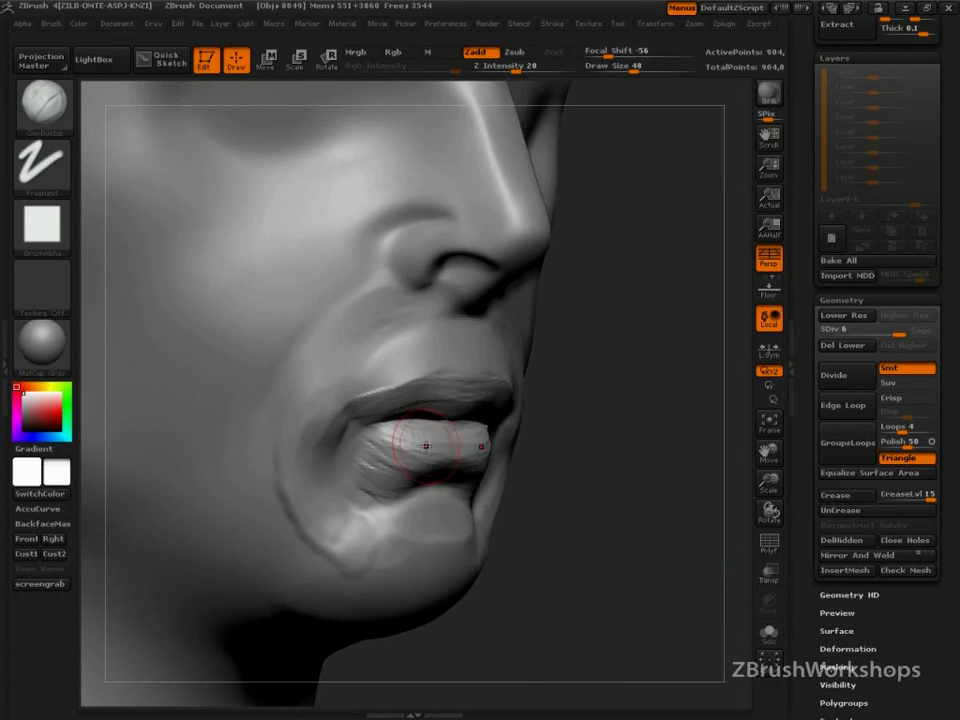
pyautogui.moveTo(358, 396)
pyautogui.mouseDown()
pyautogui.moveTo(423, 357)
pyautogui.moveTo(344, 412)
pyautogui.moveTo(338, 431)
pyautogui.mouseUp()
pyautogui.press(']')
pyautogui.press(']')
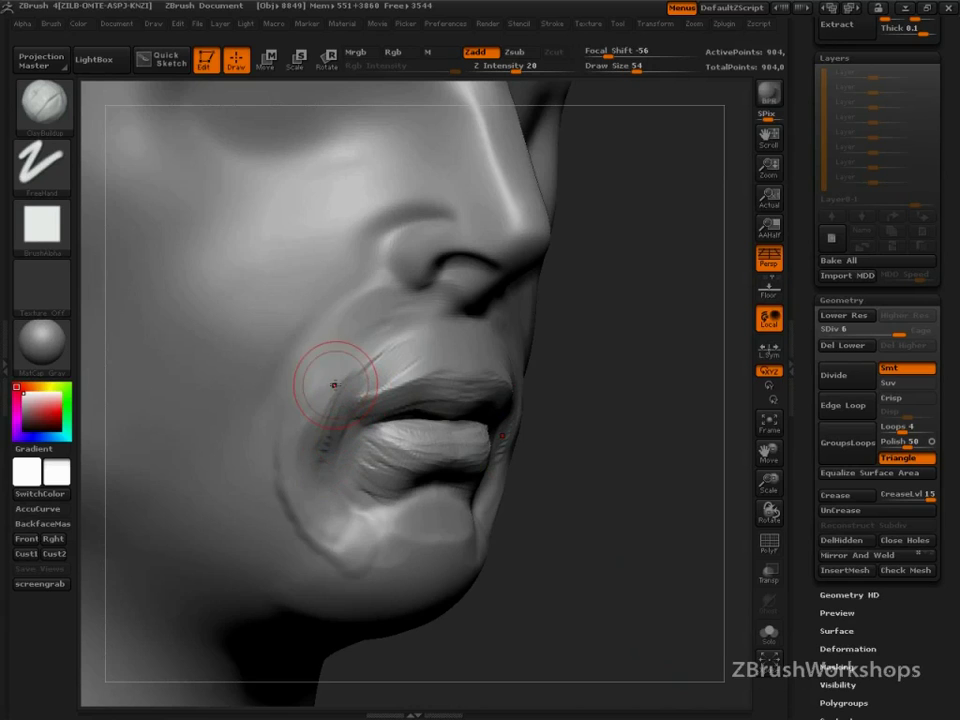
pyautogui.moveTo(372, 438); pyautogui.dragTo(401, 455)
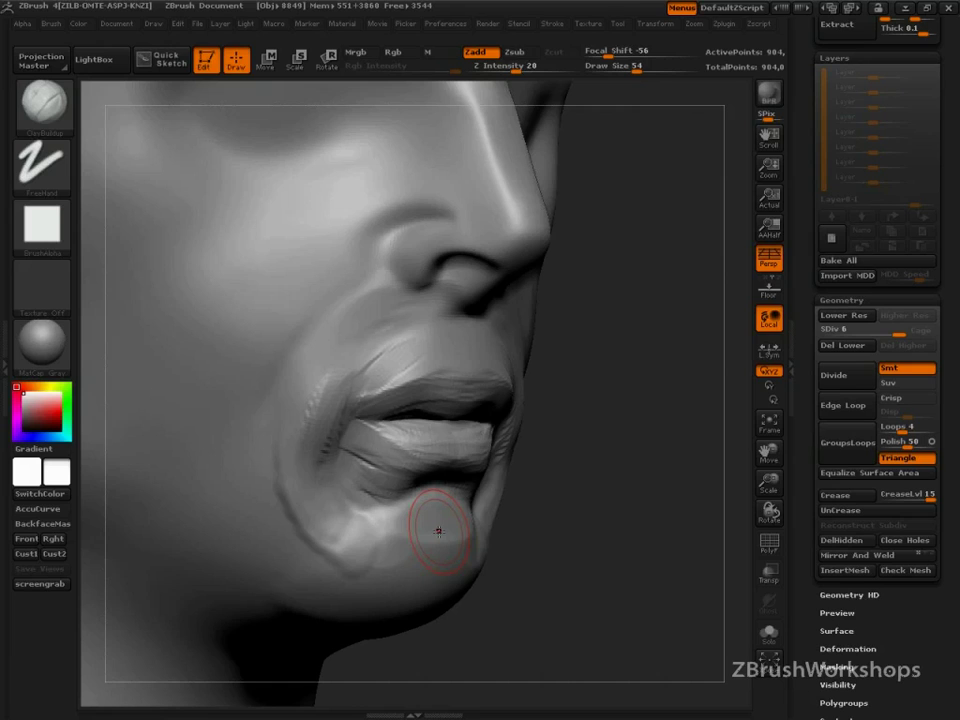
# Try clay strokes along the cheek fold from the nostril wing down past the mouth corner, and undo them
pyautogui.moveTo(368, 246)
pyautogui.mouseDown()
pyautogui.moveTo(324, 268)
pyautogui.moveTo(239, 465)
pyautogui.mouseUp()
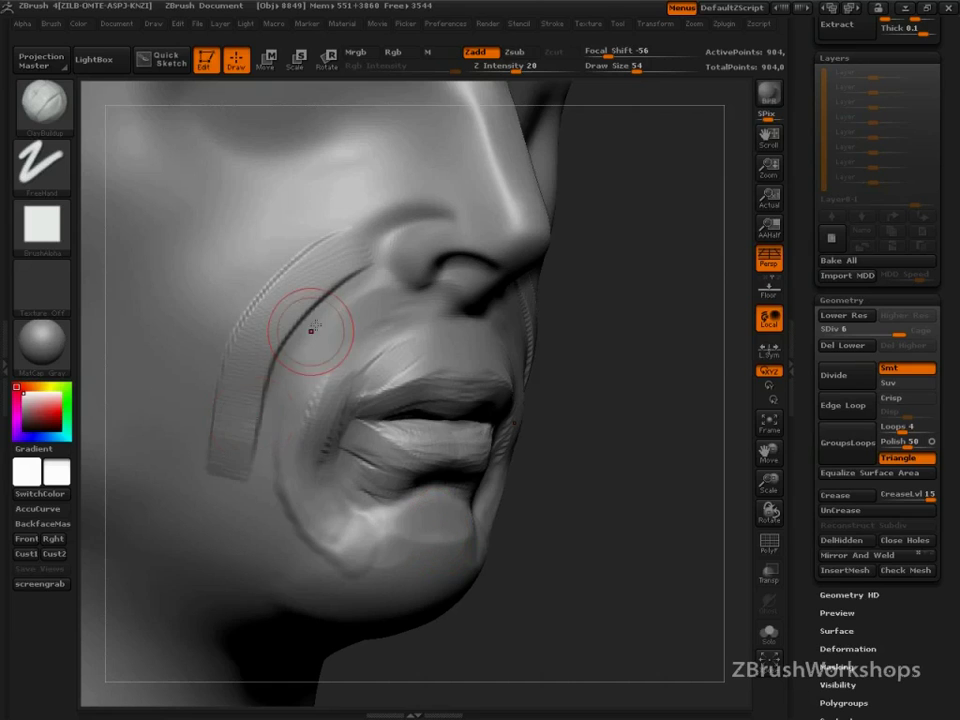
pyautogui.moveTo(335, 222)
pyautogui.mouseDown()
pyautogui.moveTo(211, 408)
pyautogui.moveTo(208, 458)
pyautogui.mouseUp()
pyautogui.hotkey('ctrl', 'z')
pyautogui.hotkey('ctrl', 'z')
pyautogui.hotkey('ctrl', 'z')
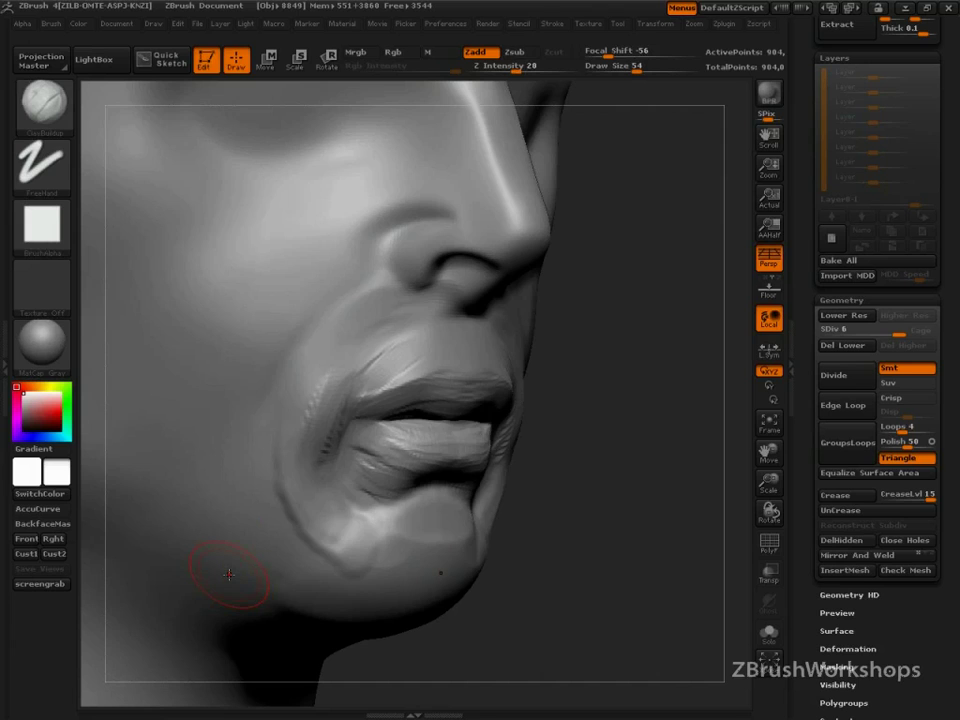
# Build up the philtrum ridges and the area above the upper lip out to the mouth corner with ClayBuildup at draw size 54
pyautogui.moveTo(640, 562); pyautogui.dragTo(568, 522)
pyautogui.moveTo(385, 445)
pyautogui.mouseDown()
pyautogui.moveTo(505, 455)
pyautogui.moveTo(485, 490)
pyautogui.mouseUp()
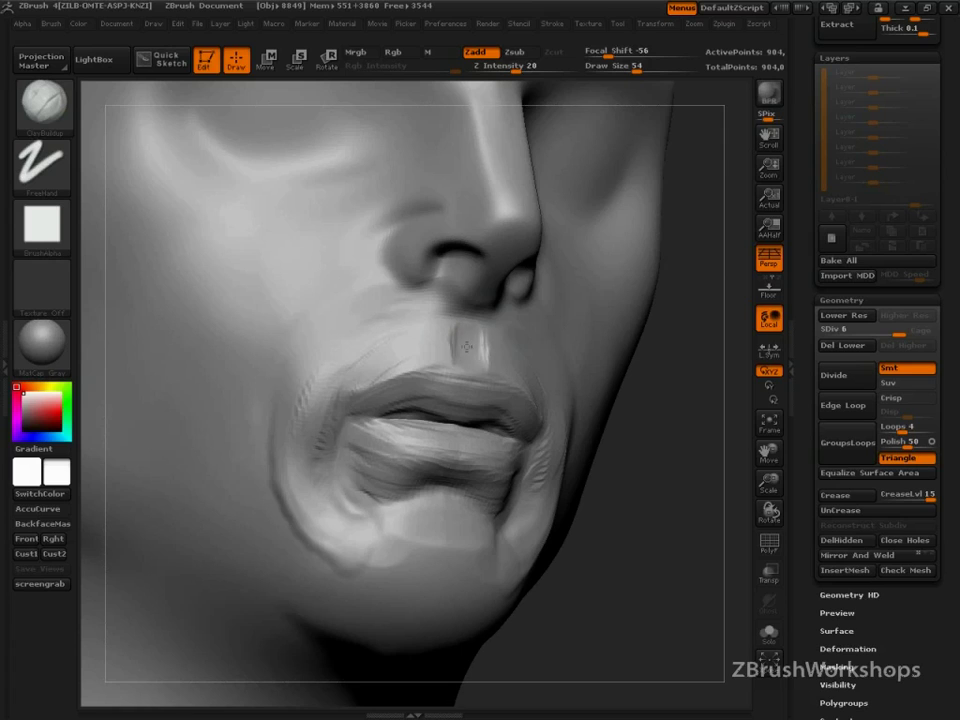
pyautogui.moveTo(466, 346); pyautogui.dragTo(469, 357)
pyautogui.moveTo(420, 333)
pyautogui.mouseDown()
pyautogui.moveTo(401, 306)
pyautogui.moveTo(335, 429)
pyautogui.mouseUp()
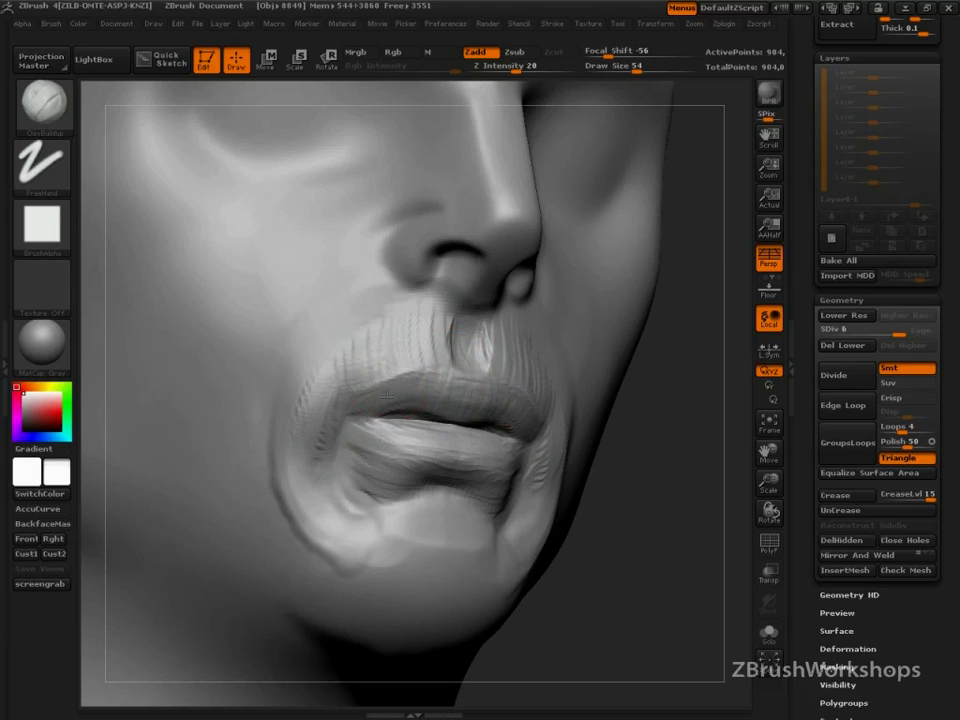
pyautogui.moveTo(630, 486)
pyautogui.mouseDown()
pyautogui.moveTo(684, 558)
pyautogui.moveTo(626, 463)
pyautogui.mouseUp()
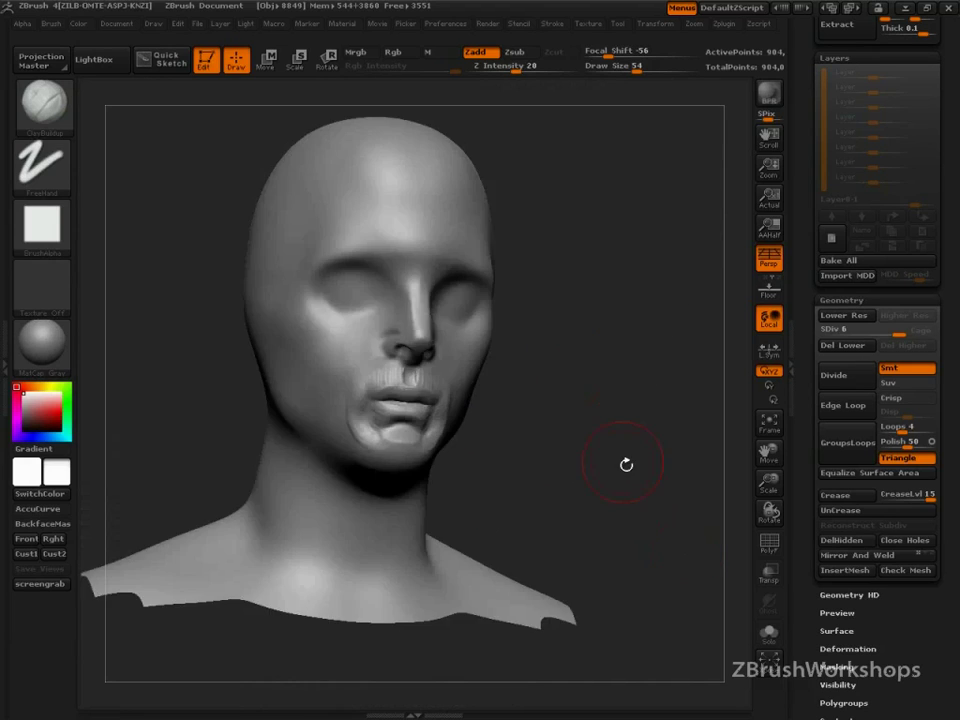
# Lay clay strands from beneath the nostril wing down past the mouth corner with ClayBuildup at draw size 47
pyautogui.moveTo(690, 476); pyautogui.dragTo(617, 426)
pyautogui.moveTo(683, 424); pyautogui.dragTo(604, 506)
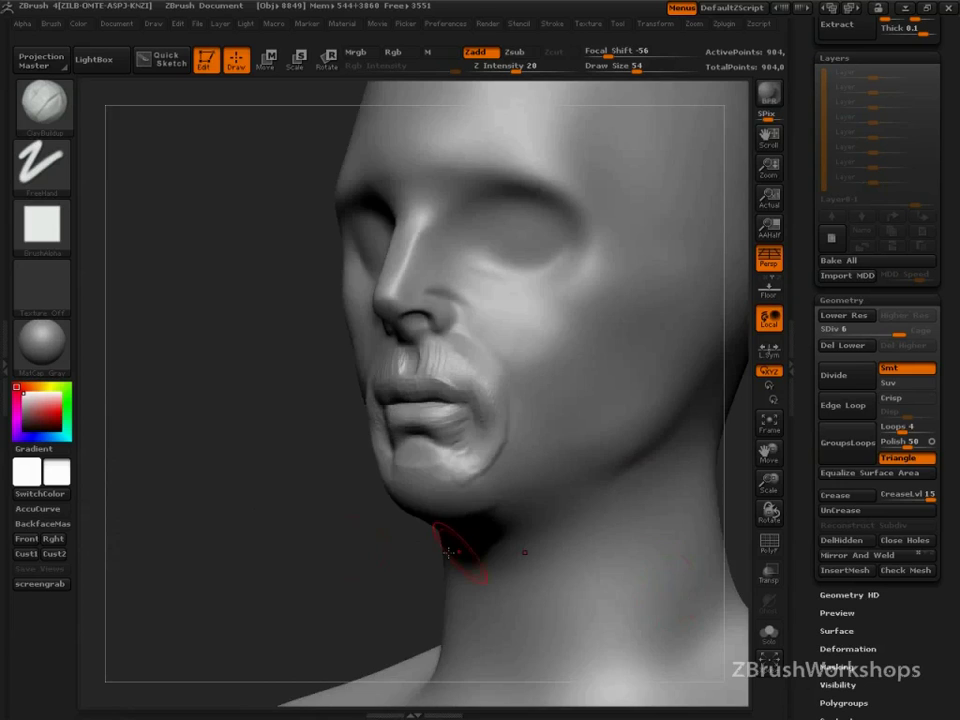
pyautogui.moveTo(355, 547)
pyautogui.keyDown('alt'); pyautogui.mouseDown()
pyautogui.moveTo(272, 527)
pyautogui.moveTo(305, 581)
pyautogui.moveTo(251, 555)
pyautogui.moveTo(262, 421)
pyautogui.moveTo(317, 424)
pyautogui.mouseUp(); pyautogui.keyUp('alt')
pyautogui.press('s')
pyautogui.press('s')
pyautogui.moveTo(384, 336); pyautogui.dragTo(400, 366)
pyautogui.moveTo(388, 298)
pyautogui.mouseDown()
pyautogui.moveTo(414, 380)
pyautogui.moveTo(440, 402)
pyautogui.moveTo(415, 345)
pyautogui.moveTo(440, 402)
pyautogui.mouseUp()
pyautogui.moveTo(412, 315); pyautogui.dragTo(422, 330)
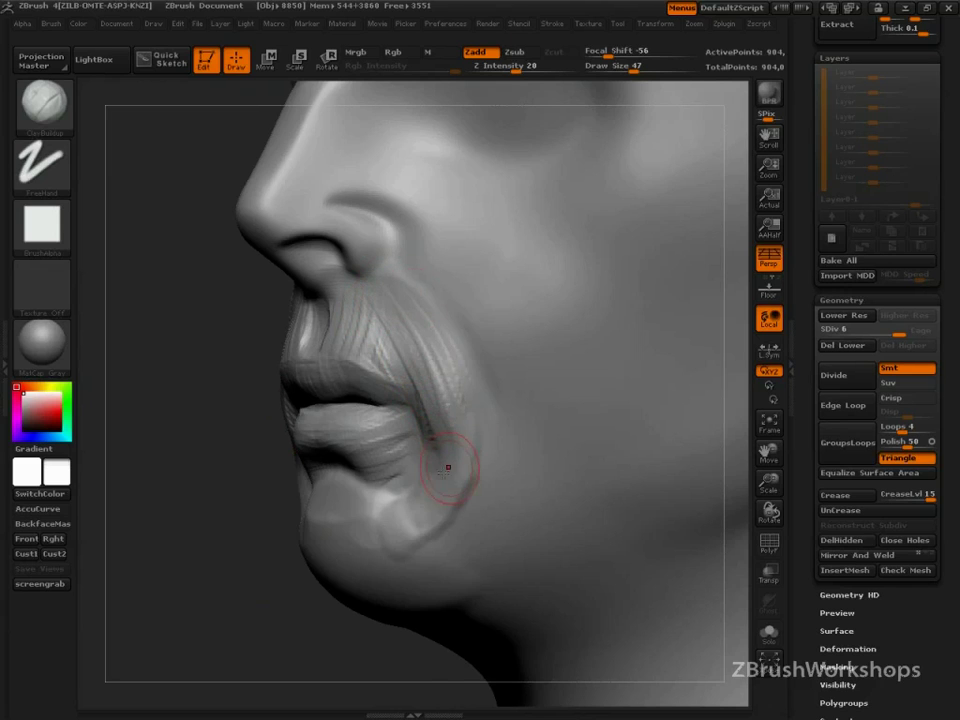
# Reshape the side profile of the upper lip and the mouth corner with the Move brush at draw size 88
pyautogui.moveTo(272, 529)
pyautogui.mouseDown()
pyautogui.moveTo(315, 467)
pyautogui.moveTo(364, 463)
pyautogui.moveTo(392, 432)
pyautogui.mouseUp()
pyautogui.press('s')
pyautogui.press('b')
pyautogui.press('m')
pyautogui.press('v')
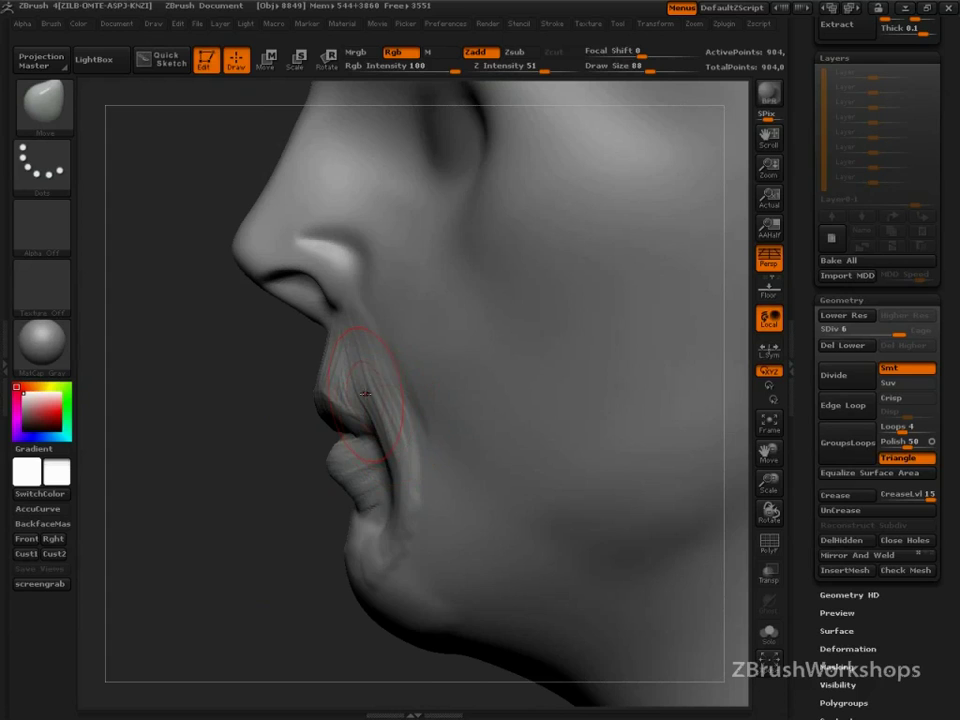
pyautogui.moveTo(365, 393); pyautogui.dragTo(377, 384)
pyautogui.moveTo(389, 467)
pyautogui.mouseDown()
pyautogui.moveTo(400, 465)
pyautogui.moveTo(410, 498)
pyautogui.mouseUp()
pyautogui.moveTo(394, 445)
pyautogui.mouseDown()
pyautogui.moveTo(425, 432)
pyautogui.moveTo(399, 423)
pyautogui.moveTo(372, 386)
pyautogui.moveTo(362, 284)
pyautogui.mouseUp()
# Pull the fold beside the nostril wing and the mouth corner into shape with the Move brush, enlarging the draw size to 146
pyautogui.press('s')
pyautogui.press('s')
pyautogui.press('s')
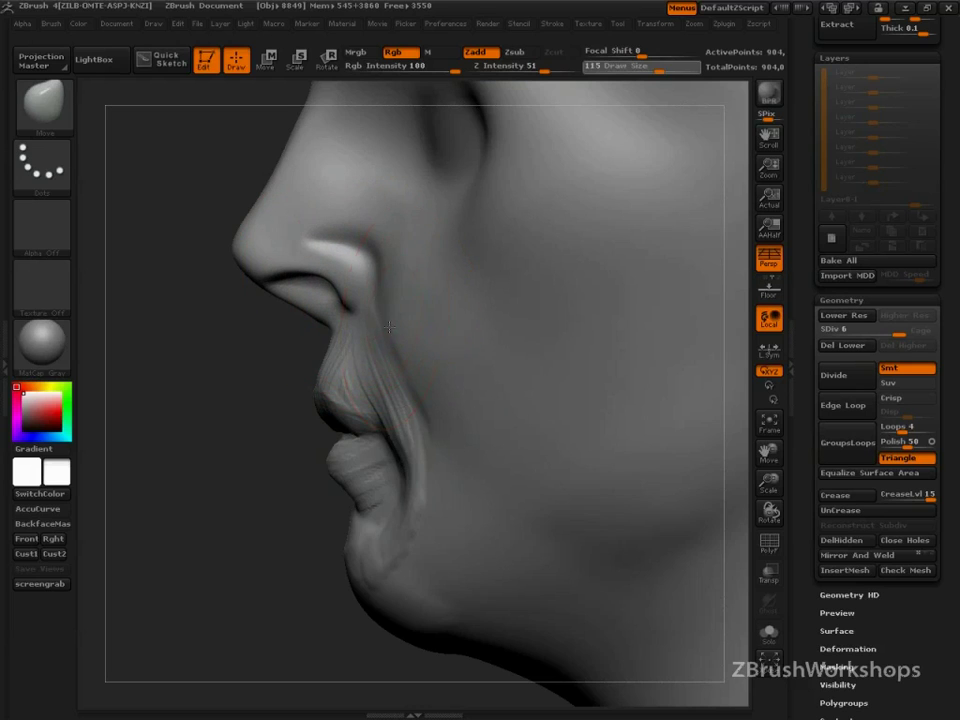
pyautogui.moveTo(401, 345)
pyautogui.mouseDown()
pyautogui.moveTo(419, 354)
pyautogui.moveTo(437, 394)
pyautogui.moveTo(403, 394)
pyautogui.moveTo(408, 434)
pyautogui.moveTo(371, 471)
pyautogui.mouseUp()
pyautogui.press('s')
pyautogui.press('s')
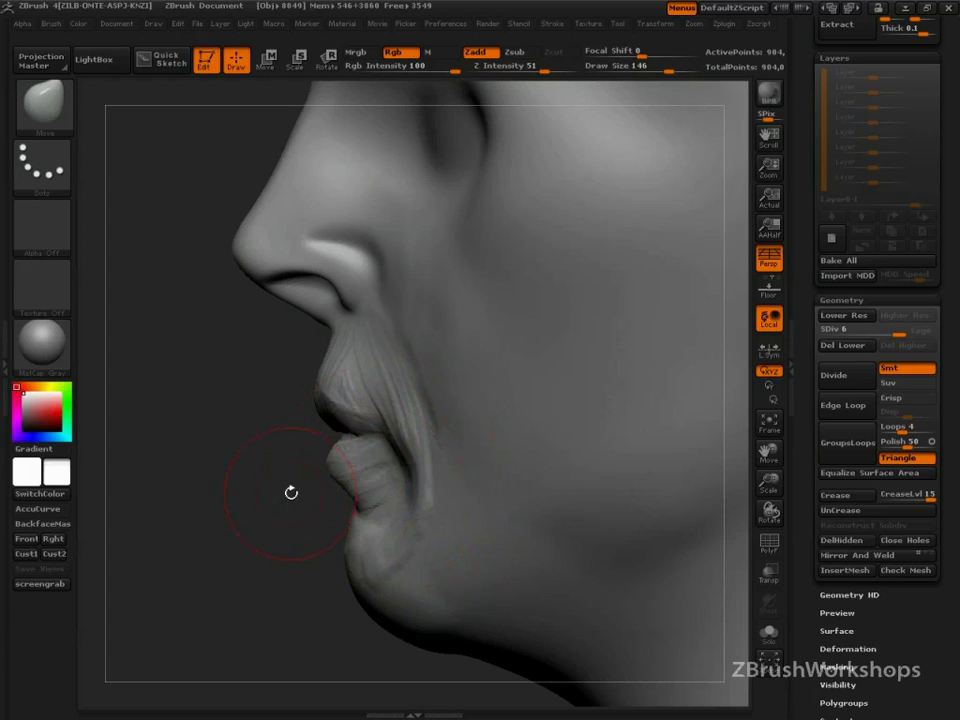
# Smooth the clay forms of the philtrum, lips, mouth ring and chin from the front at draw size 59
pyautogui.moveTo(240, 522); pyautogui.dragTo(414, 512)
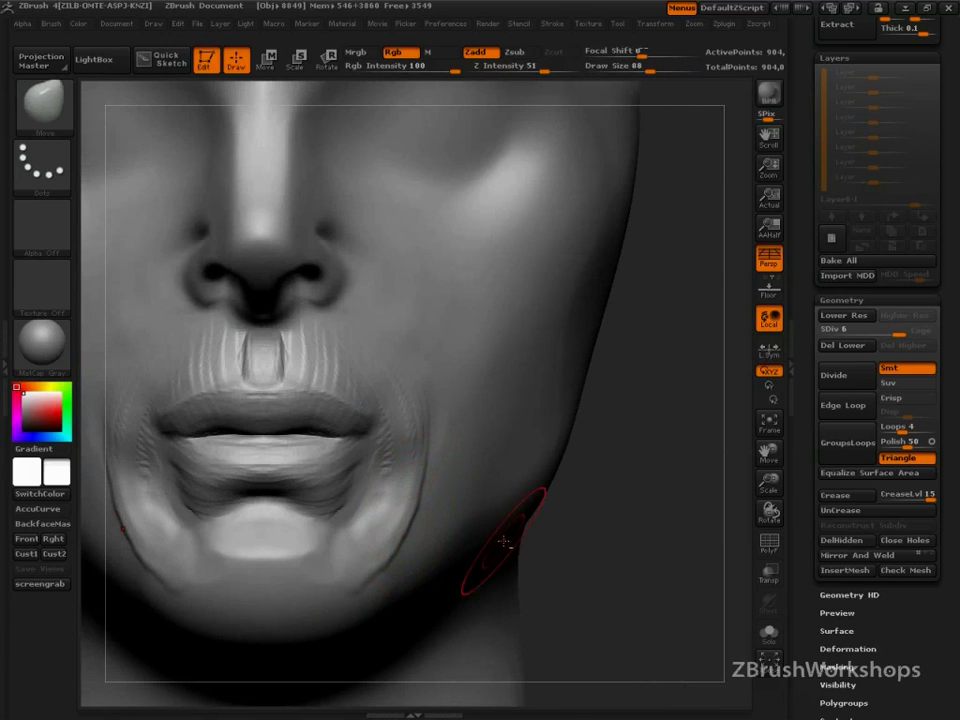
pyautogui.moveTo(585, 557)
pyautogui.keyDown('alt'); pyautogui.mouseDown()
pyautogui.moveTo(607, 507)
pyautogui.moveTo(656, 514)
pyautogui.mouseUp(); pyautogui.keyUp('alt')
pyautogui.press('s')
pyautogui.moveTo(615, 506); pyautogui.dragTo(581, 506)
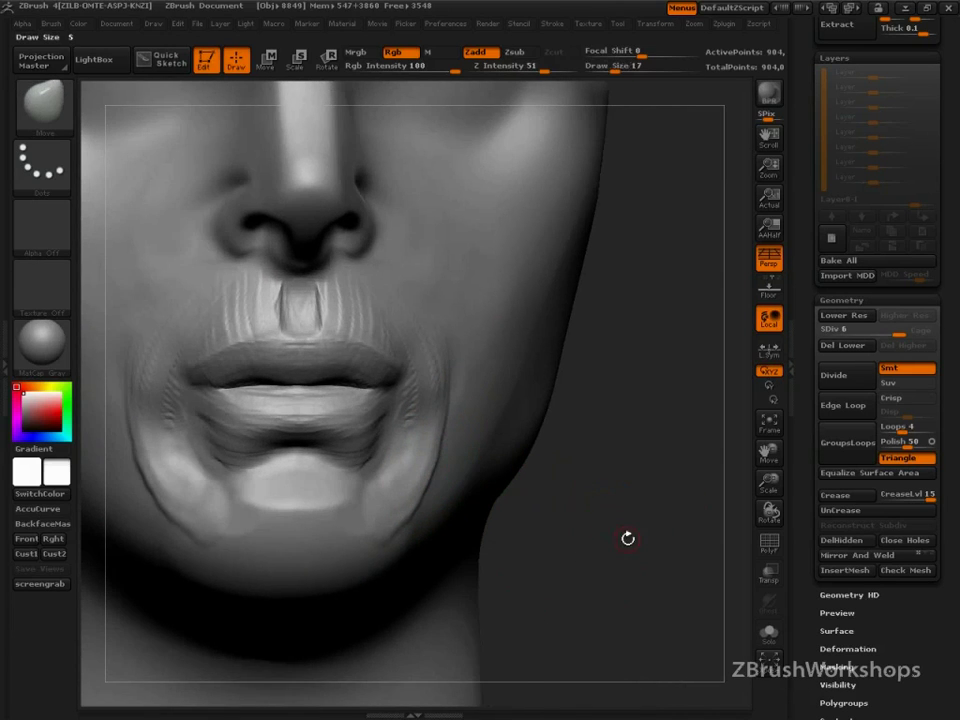
pyautogui.moveTo(628, 538)
pyautogui.keyDown('alt'); pyautogui.mouseDown()
pyautogui.moveTo(546, 405)
pyautogui.moveTo(597, 488)
pyautogui.moveTo(577, 410)
pyautogui.mouseUp(); pyautogui.keyUp('alt')
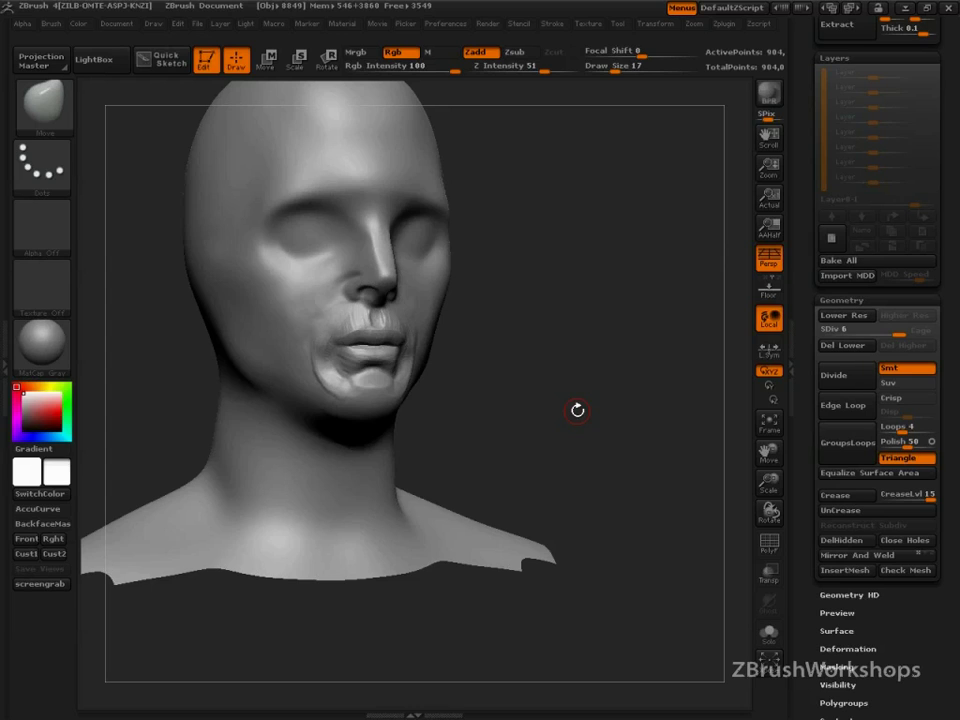
pyautogui.moveTo(577, 410)
pyautogui.mouseDown()
pyautogui.moveTo(547, 444)
pyautogui.moveTo(569, 562)
pyautogui.moveTo(617, 549)
pyautogui.moveTo(525, 470)
pyautogui.mouseUp()
pyautogui.press('s')
pyautogui.click(518, 462)
pyautogui.moveTo(425, 400)
pyautogui.keyDown('shift'); pyautogui.mouseDown()
pyautogui.moveTo(386, 332)
pyautogui.moveTo(300, 310)
pyautogui.moveTo(277, 380)
pyautogui.moveTo(299, 391)
pyautogui.mouseUp(); pyautogui.keyUp('shift')
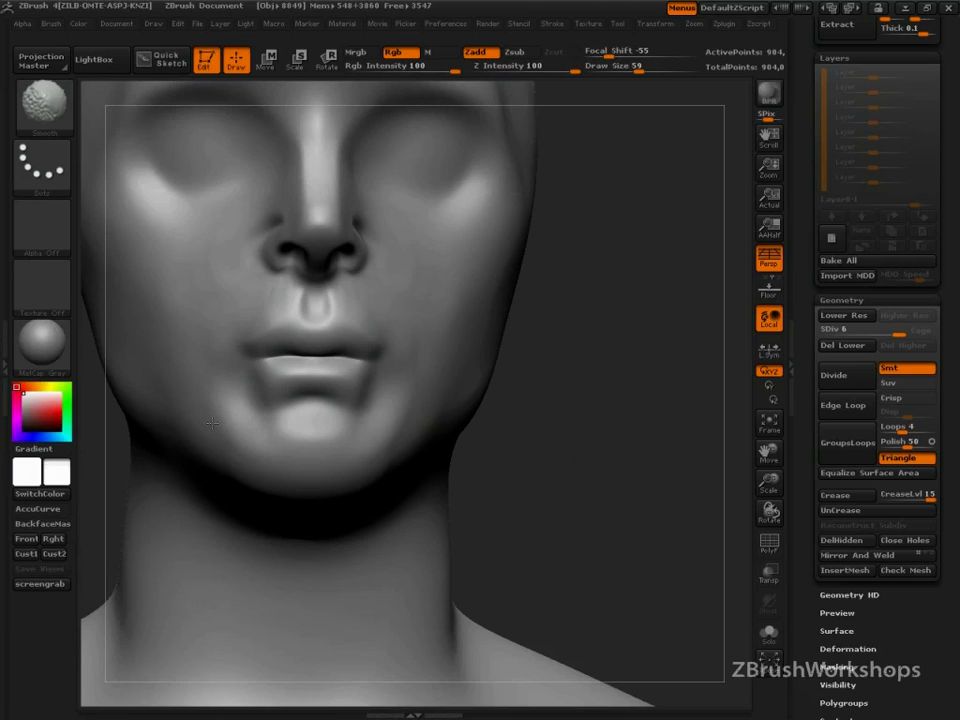
pyautogui.moveTo(257, 388)
pyautogui.keyDown('shift'); pyautogui.mouseDown()
pyautogui.moveTo(290, 360)
pyautogui.moveTo(340, 350)
pyautogui.moveTo(370, 330)
pyautogui.mouseUp(); pyautogui.keyUp('shift')
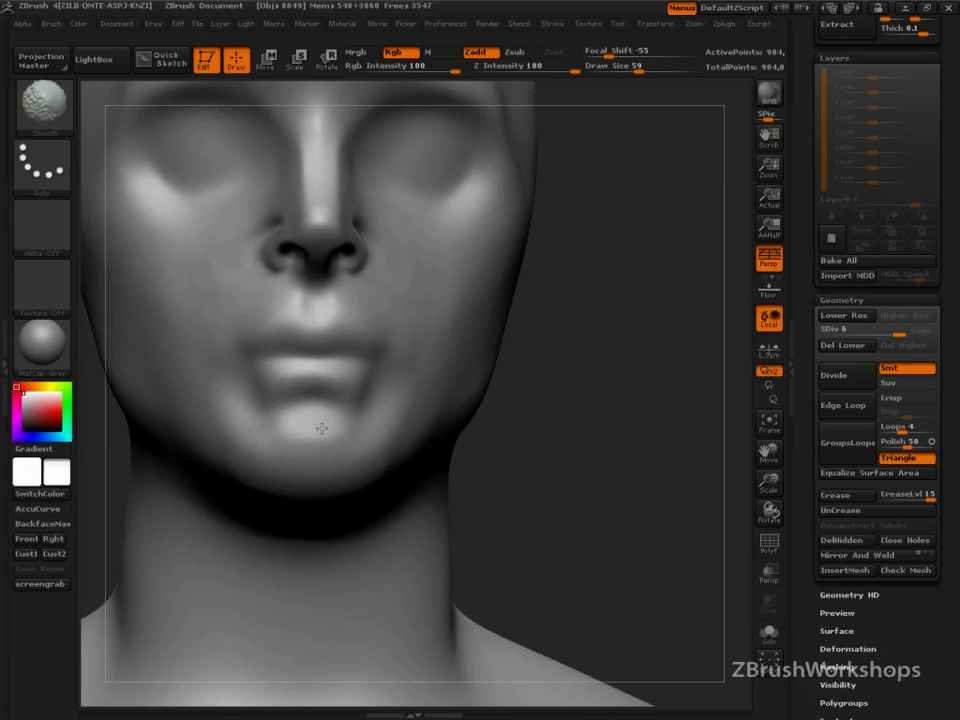
pyautogui.keyDown('shift'); pyautogui.moveTo(321, 428); pyautogui.dragTo(341, 414); pyautogui.keyUp('shift')
pyautogui.keyDown('shift'); pyautogui.moveTo(266, 396); pyautogui.dragTo(326, 431); pyautogui.keyUp('shift')
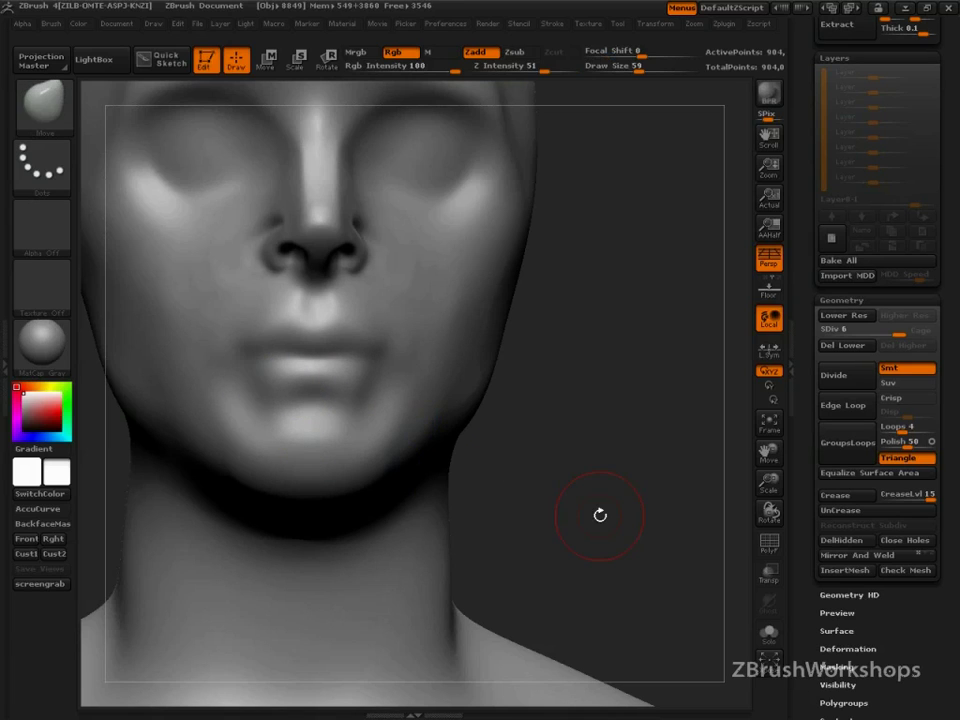
# Carve the parting line between the lips with the Dam_Standard brush at draw size 41 and Z intensity 33
pyautogui.press('f')
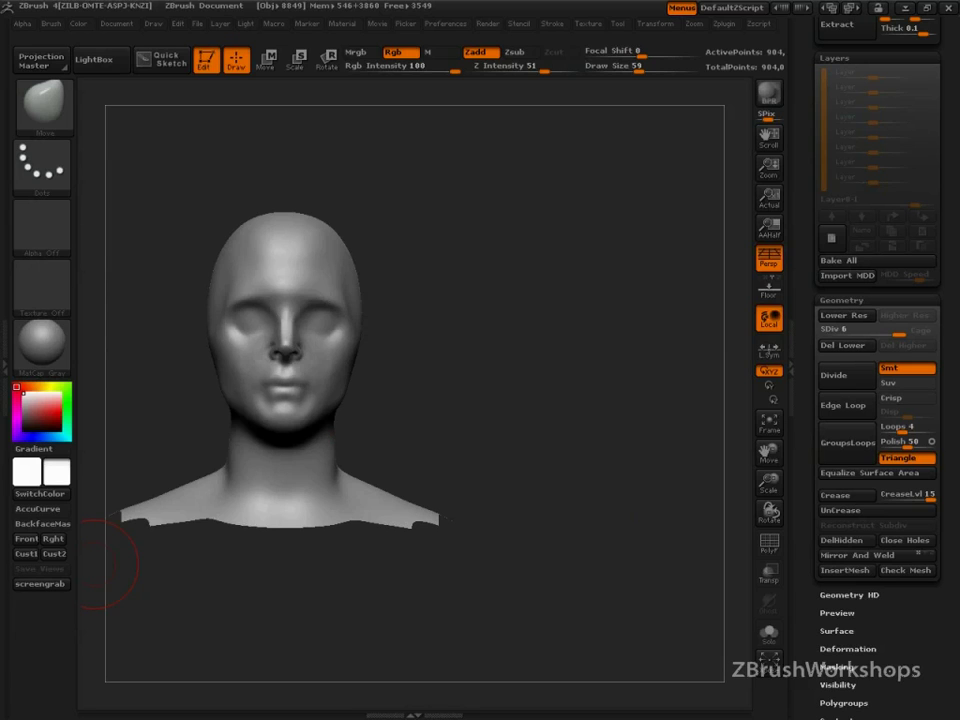
pyautogui.moveTo(592, 480)
pyautogui.mouseDown()
pyautogui.moveTo(546, 487)
pyautogui.moveTo(519, 454)
pyautogui.moveTo(649, 559)
pyautogui.moveTo(475, 365)
pyautogui.mouseUp()
pyautogui.press('b')
pyautogui.press('d')
pyautogui.press('s')
pyautogui.press('s')
pyautogui.write('s')
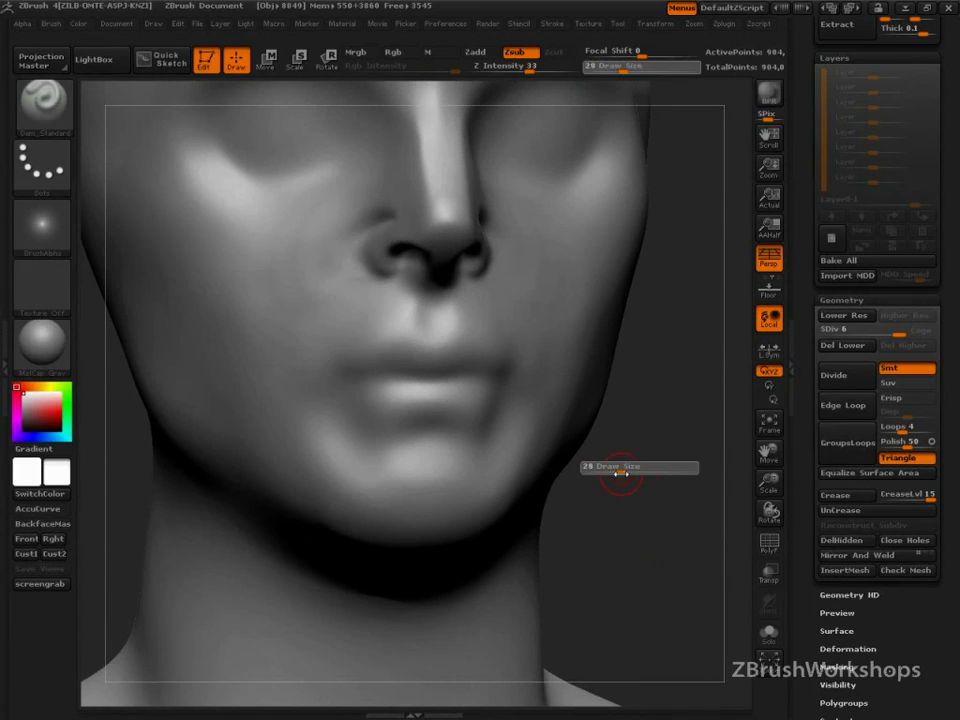
pyautogui.write('41')
pyautogui.press('Return')
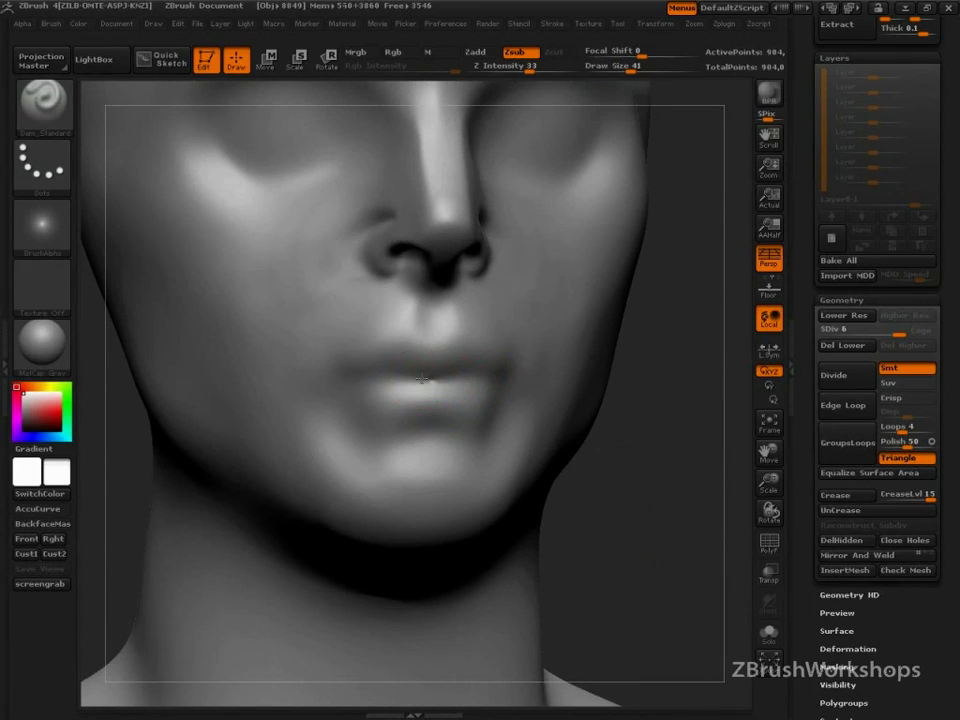
pyautogui.moveTo(429, 379); pyautogui.dragTo(339, 387)
# Outline the upper and lower lip borders with Dam_Standard at Z intensity 12 and check the mouth from both sides
pyautogui.moveTo(433, 345)
pyautogui.mouseDown()
pyautogui.moveTo(381, 336)
pyautogui.moveTo(394, 337)
pyautogui.mouseUp()
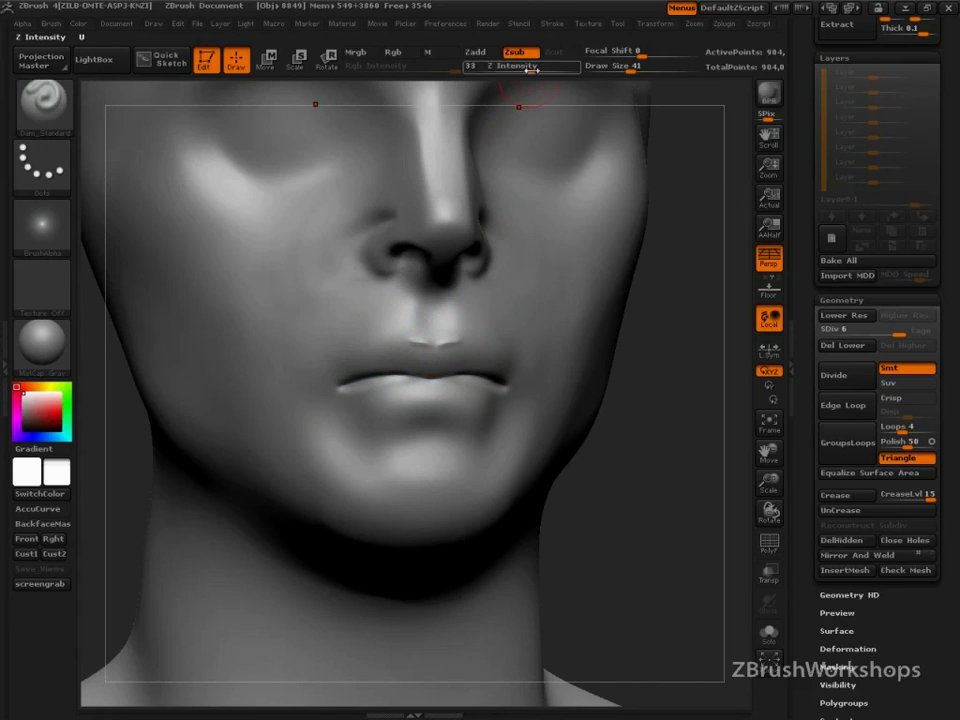
pyautogui.moveTo(527, 70); pyautogui.dragTo(502, 72)
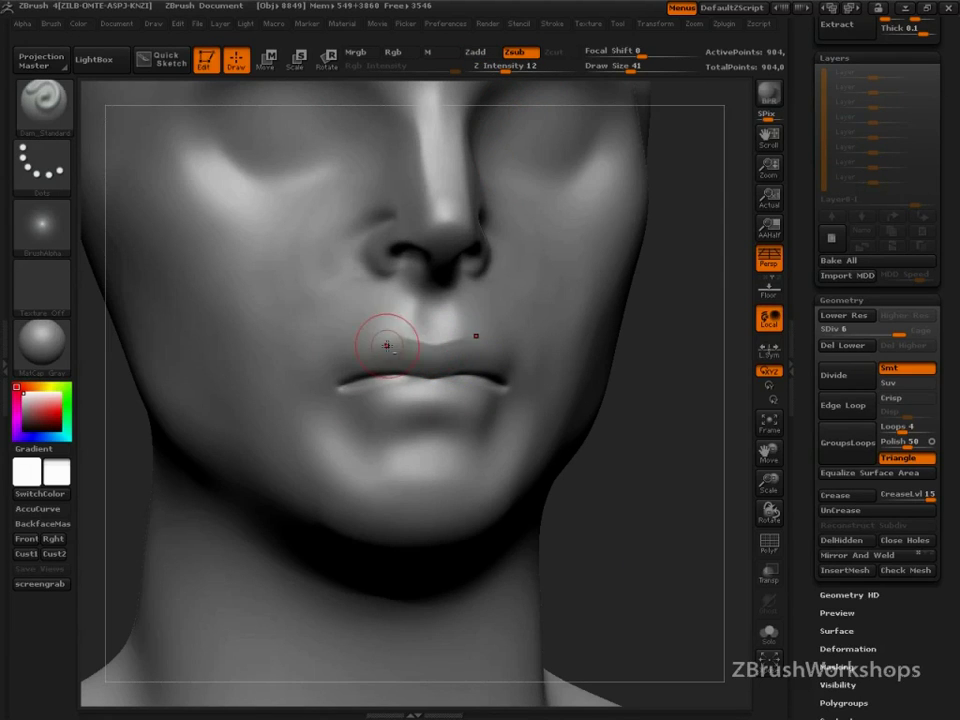
pyautogui.moveTo(341, 383)
pyautogui.mouseDown()
pyautogui.moveTo(385, 350)
pyautogui.moveTo(424, 344)
pyautogui.mouseUp()
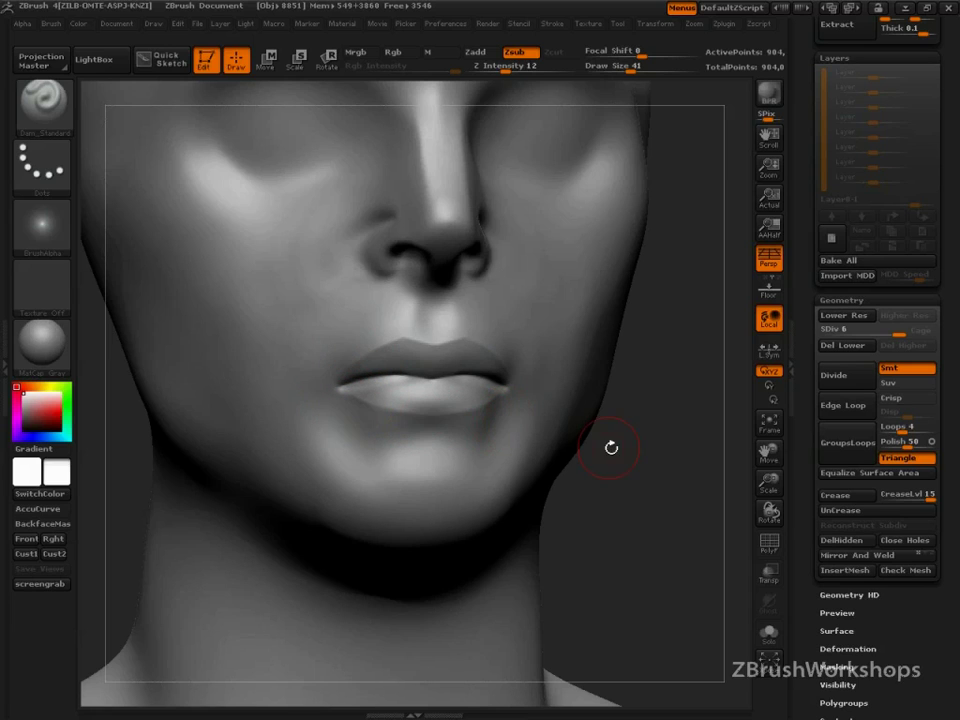
pyautogui.moveTo(647, 479)
pyautogui.keyDown('alt'); pyautogui.mouseDown()
pyautogui.moveTo(581, 387)
pyautogui.moveTo(661, 462)
pyautogui.mouseUp(); pyautogui.keyUp('alt')
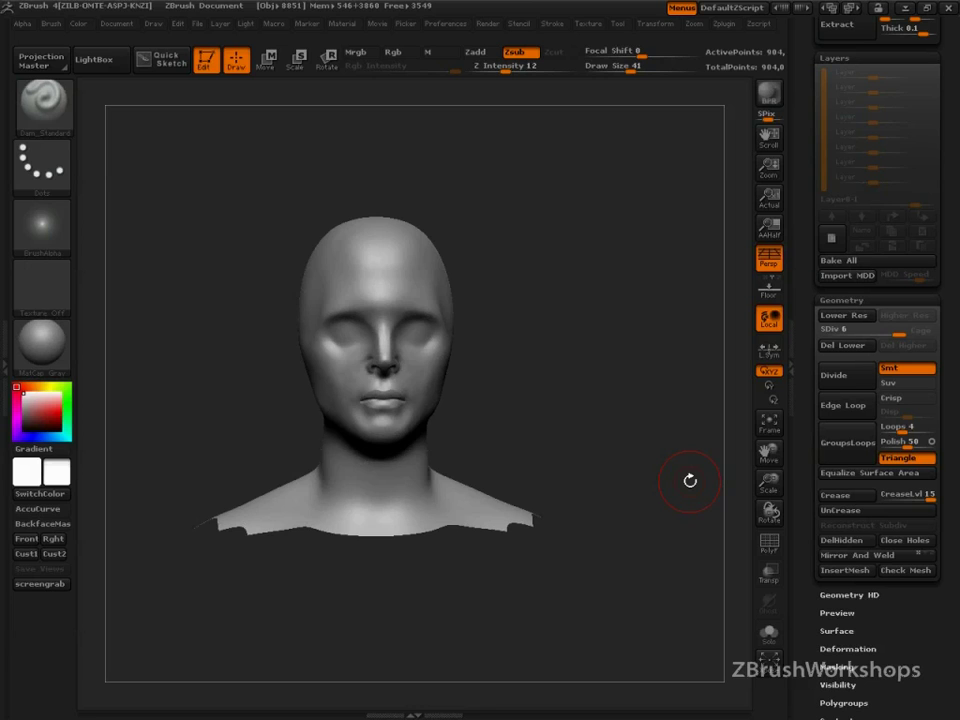
pyautogui.keyDown('alt'); pyautogui.moveTo(690, 481); pyautogui.dragTo(514, 521); pyautogui.keyUp('alt')
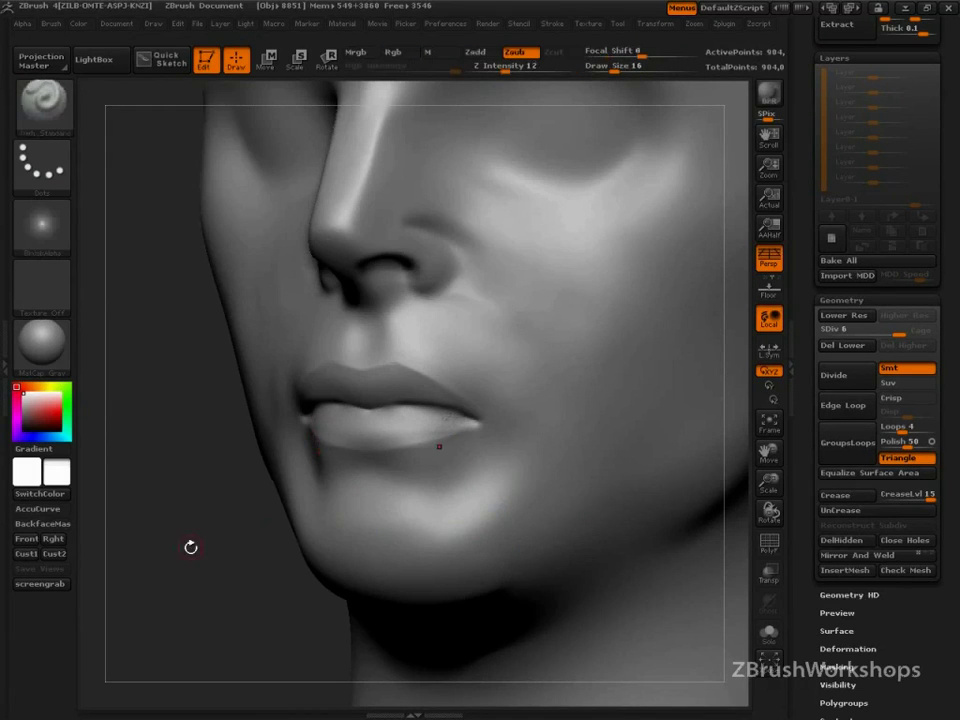
pyautogui.moveTo(190, 547)
pyautogui.mouseDown()
pyautogui.moveTo(583, 514)
pyautogui.moveTo(604, 531)
pyautogui.mouseUp()
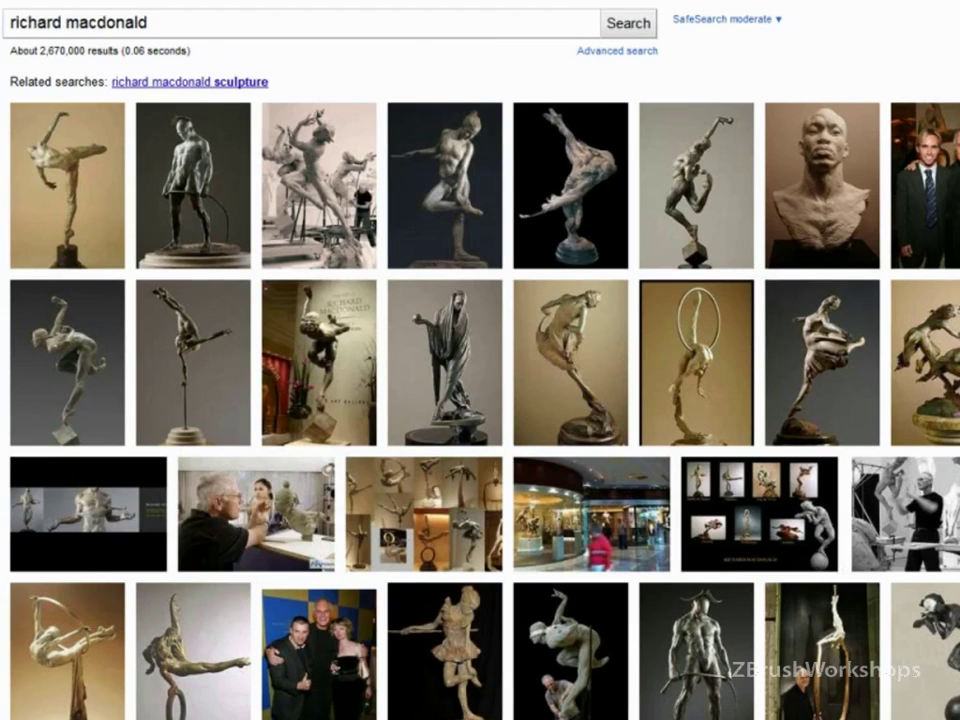
# Switch to the browser's image search, look up Edouard Lanteri and examine the cover of Modelling and Sculpting the Human Figure
pyautogui.hotkey('ctrl', 'a')
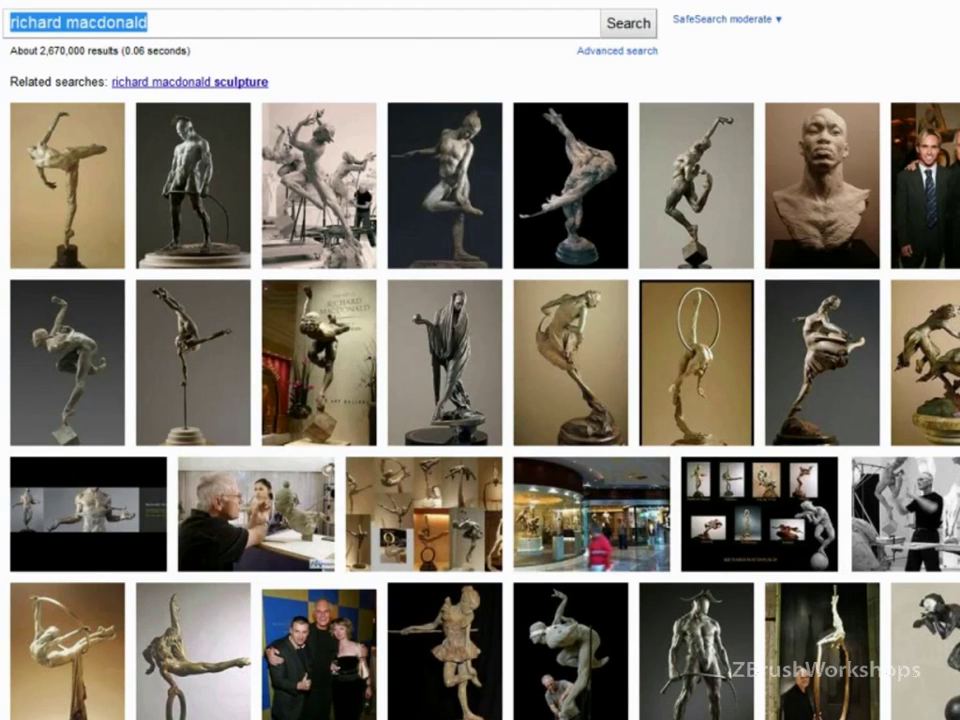
pyautogui.write('eduardo ')
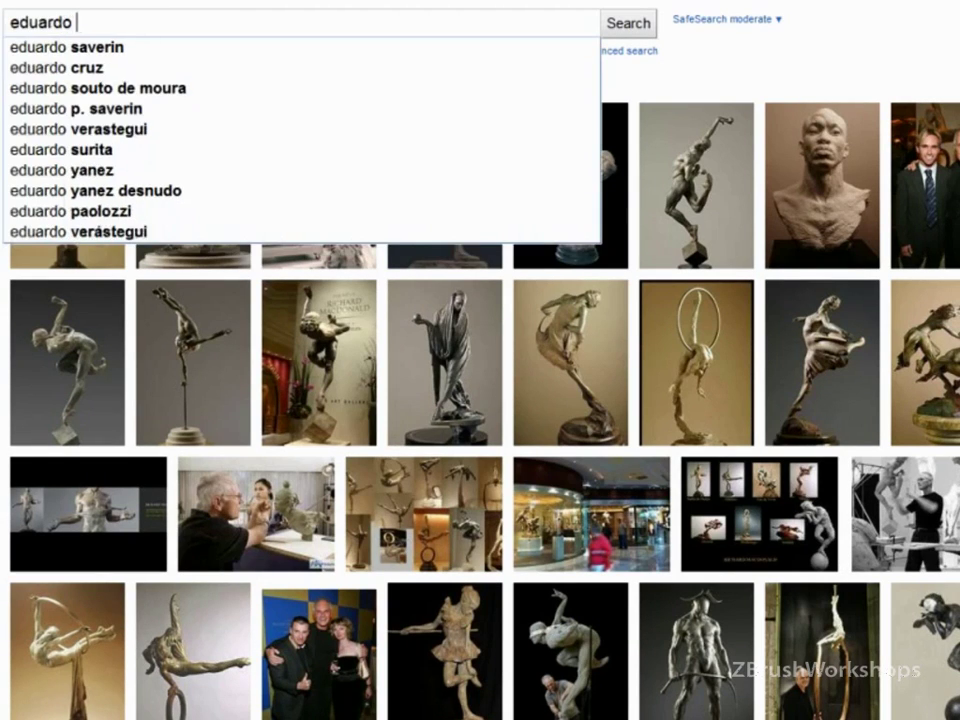
pyautogui.write('lanteri')
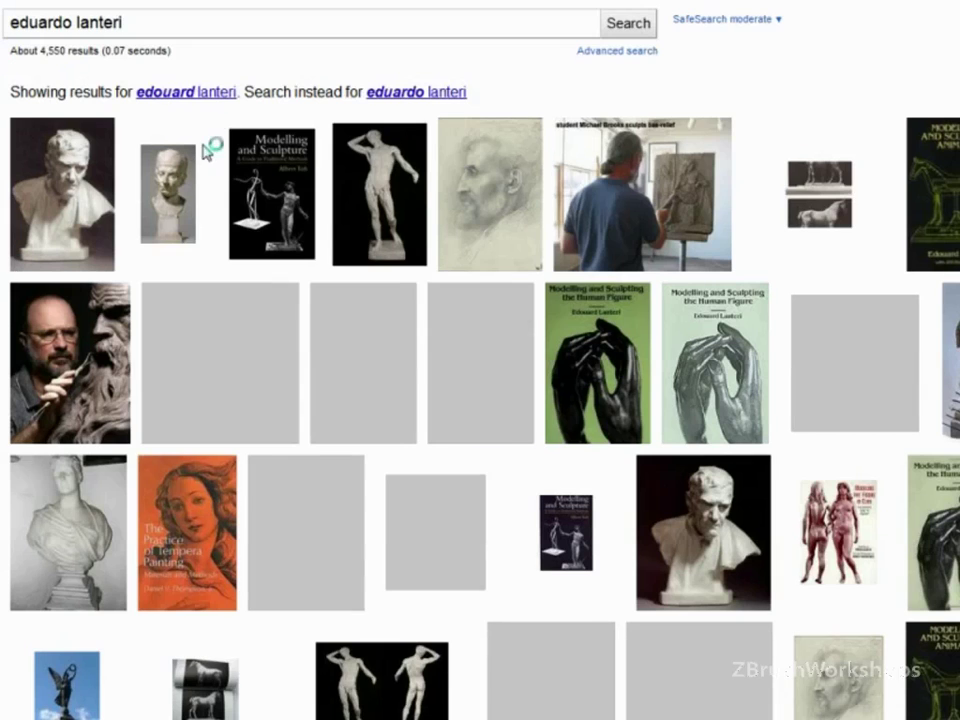
pyautogui.click(203, 93)
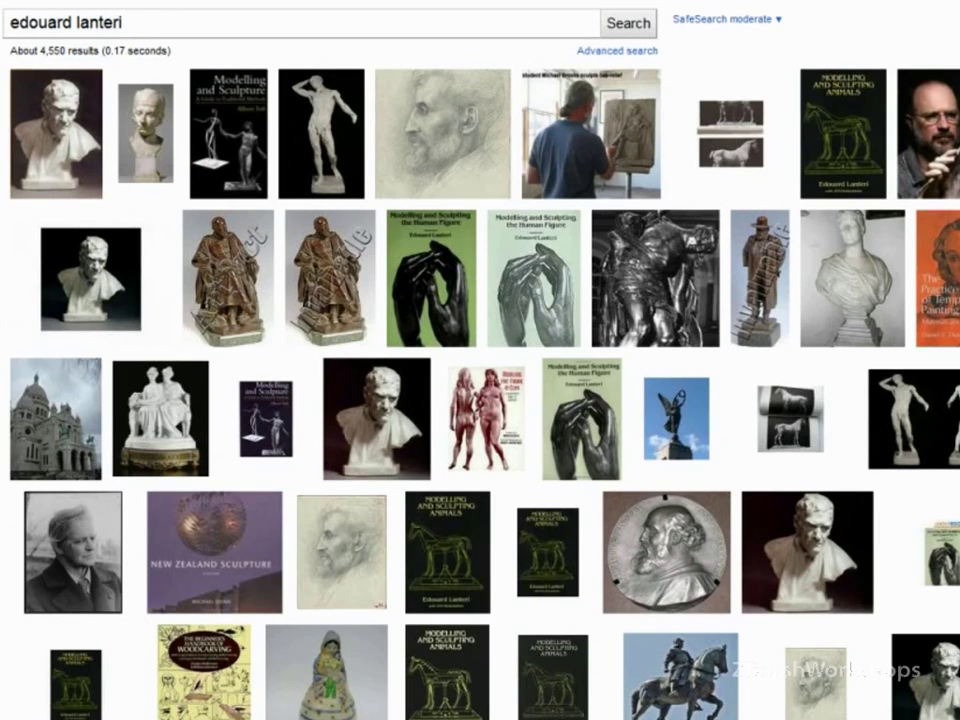
pyautogui.moveTo(228, 130)
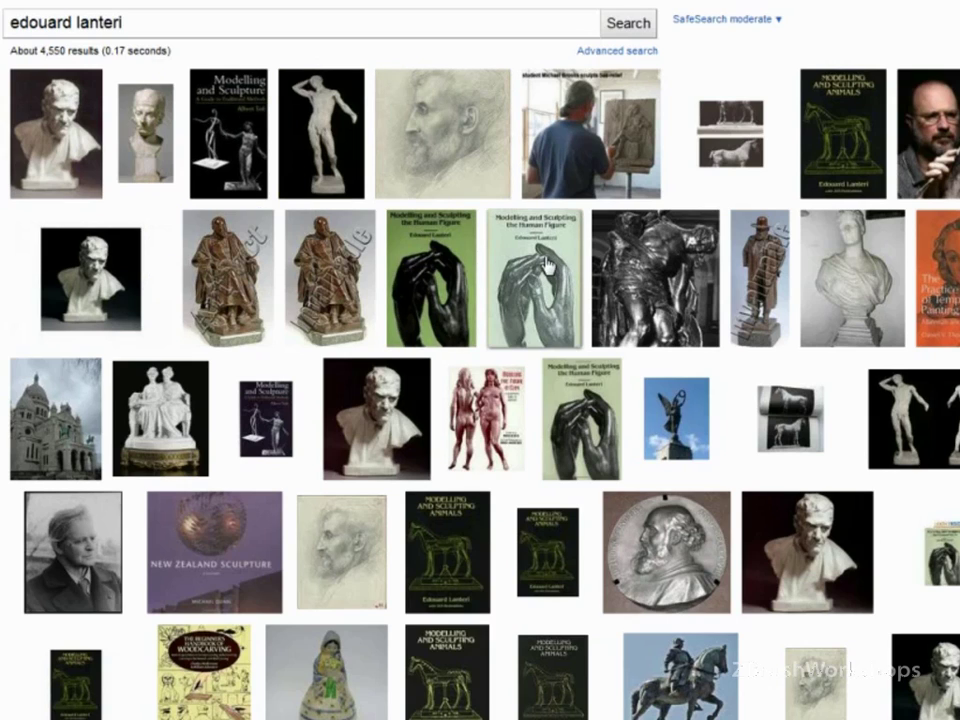
pyautogui.moveTo(538, 268)
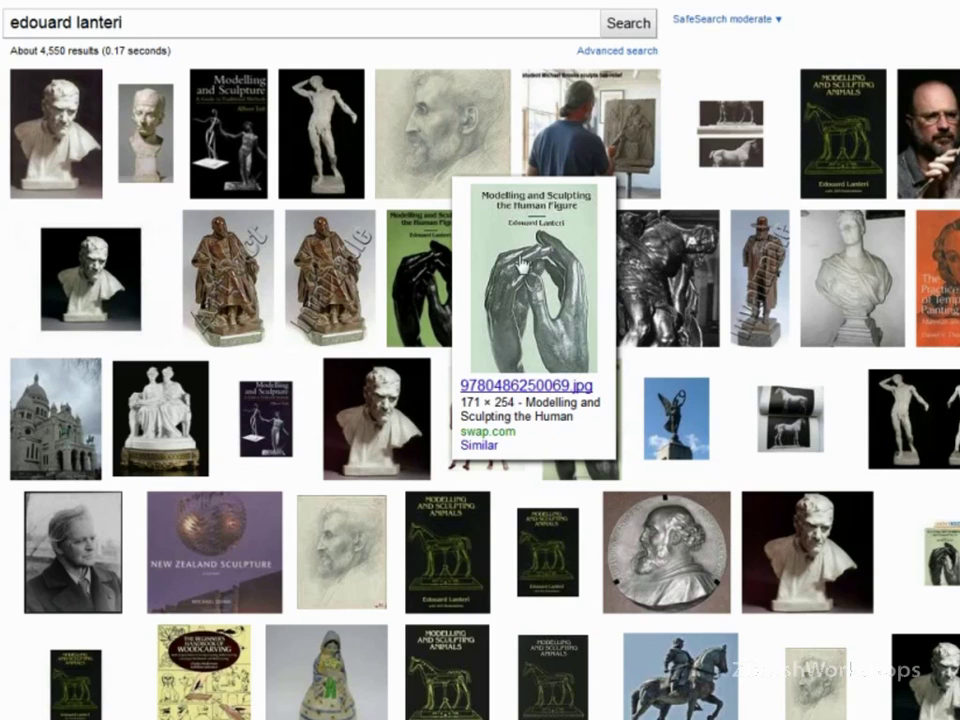
pyautogui.moveTo(396, 274)
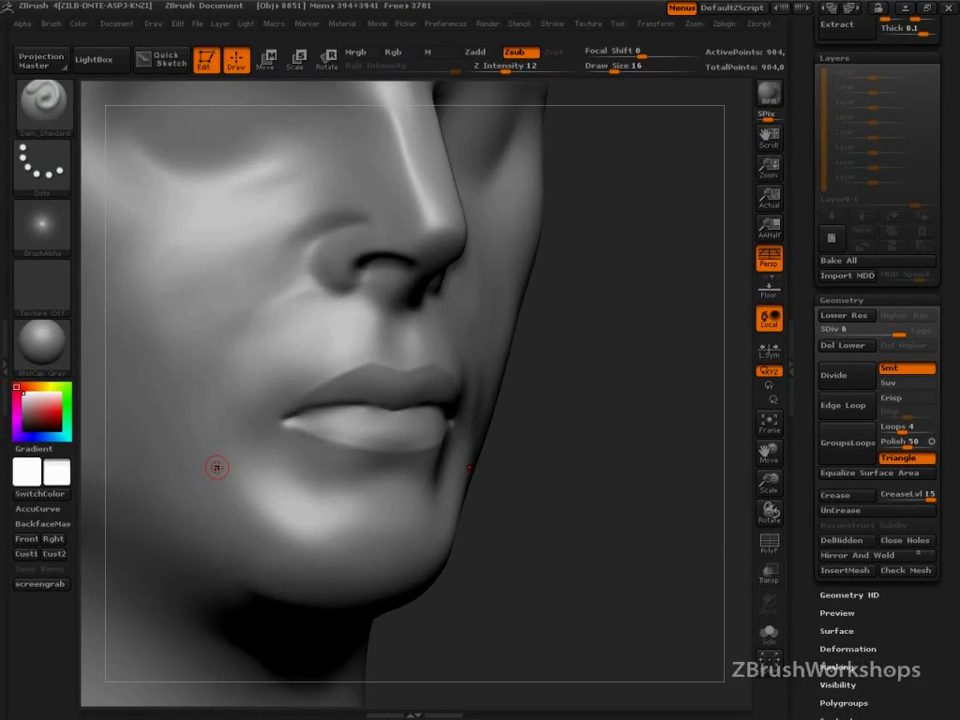
# Return to ZBrush and sharpen the lower lip's border near the mouth corner with Dam_Standard at draw size 29
pyautogui.moveTo(611, 564)
pyautogui.mouseDown()
pyautogui.moveTo(639, 561)
pyautogui.moveTo(551, 551)
pyautogui.mouseUp()
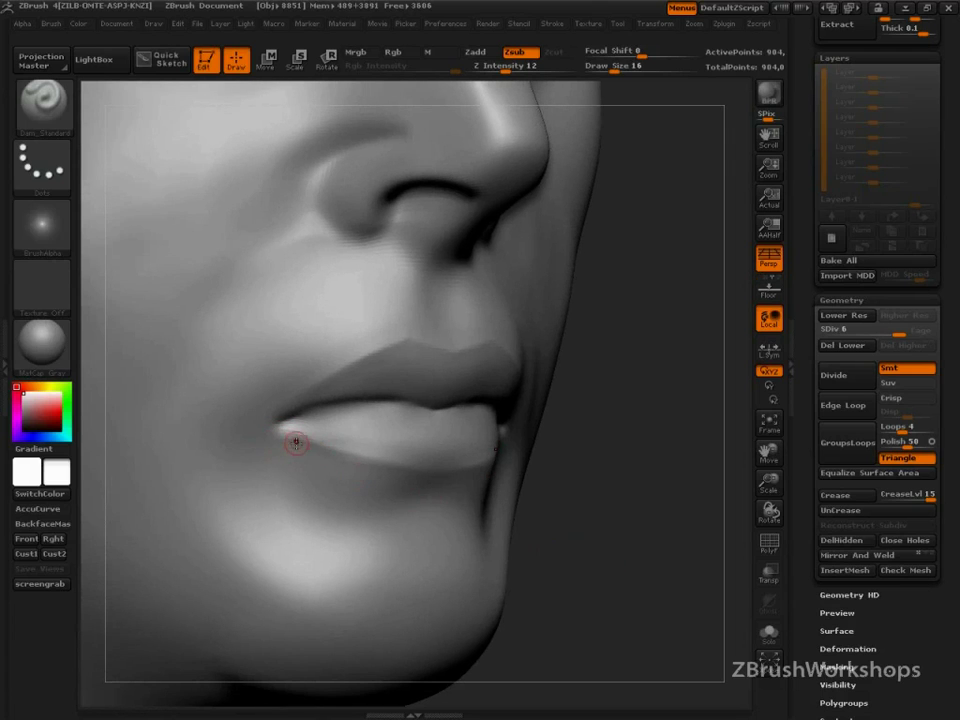
pyautogui.press('b')
pyautogui.press('Escape')
pyautogui.press('s')
pyautogui.moveTo(296, 446); pyautogui.dragTo(350, 447)
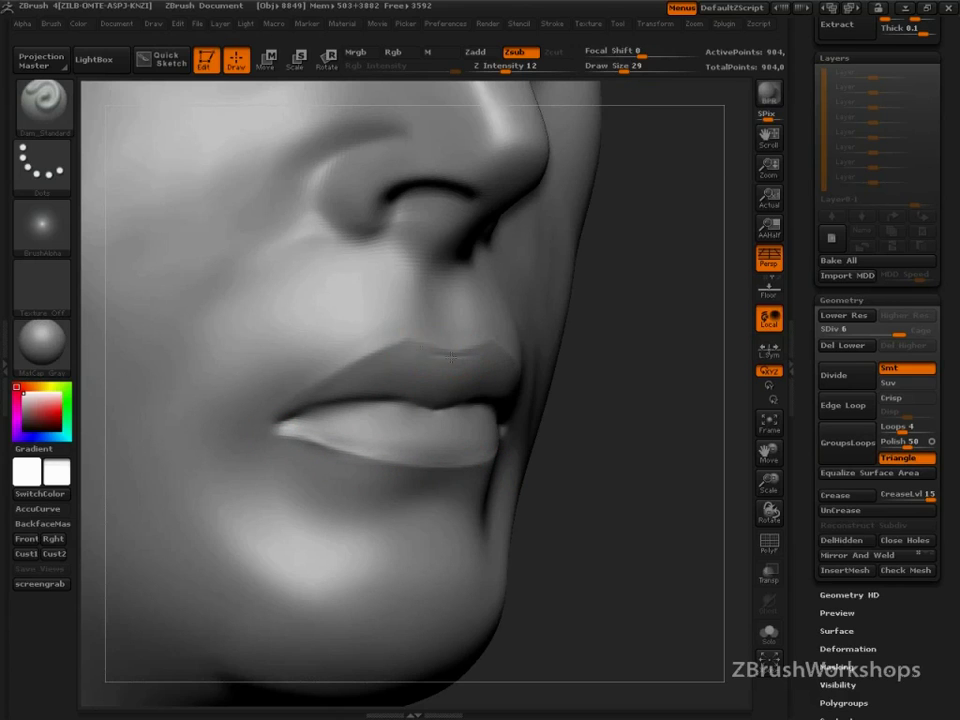
# Define the upper lip's border from the cupid's bow toward the mouth corner with Dam_Standard at draw size 29
pyautogui.moveTo(409, 346)
pyautogui.mouseDown()
pyautogui.moveTo(392, 343)
pyautogui.moveTo(330, 381)
pyautogui.mouseUp()
pyautogui.moveTo(395, 339); pyautogui.dragTo(329, 388)
pyautogui.moveTo(547, 477)
pyautogui.mouseDown()
pyautogui.moveTo(546, 399)
pyautogui.moveTo(598, 459)
pyautogui.moveTo(388, 416)
pyautogui.mouseUp()
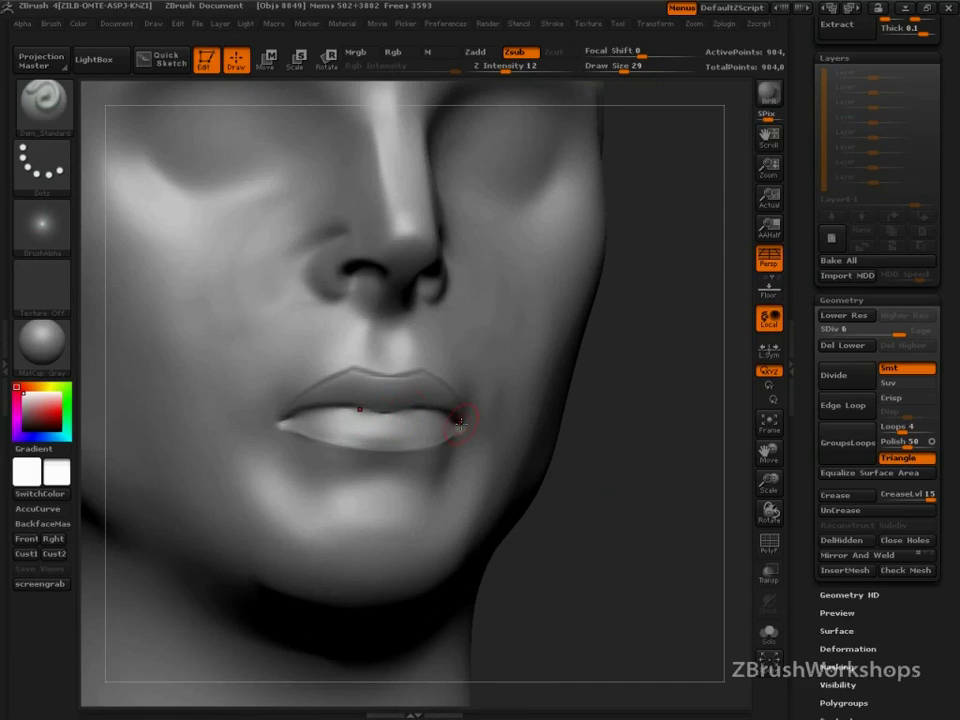
pyautogui.moveTo(643, 493); pyautogui.dragTo(610, 486)
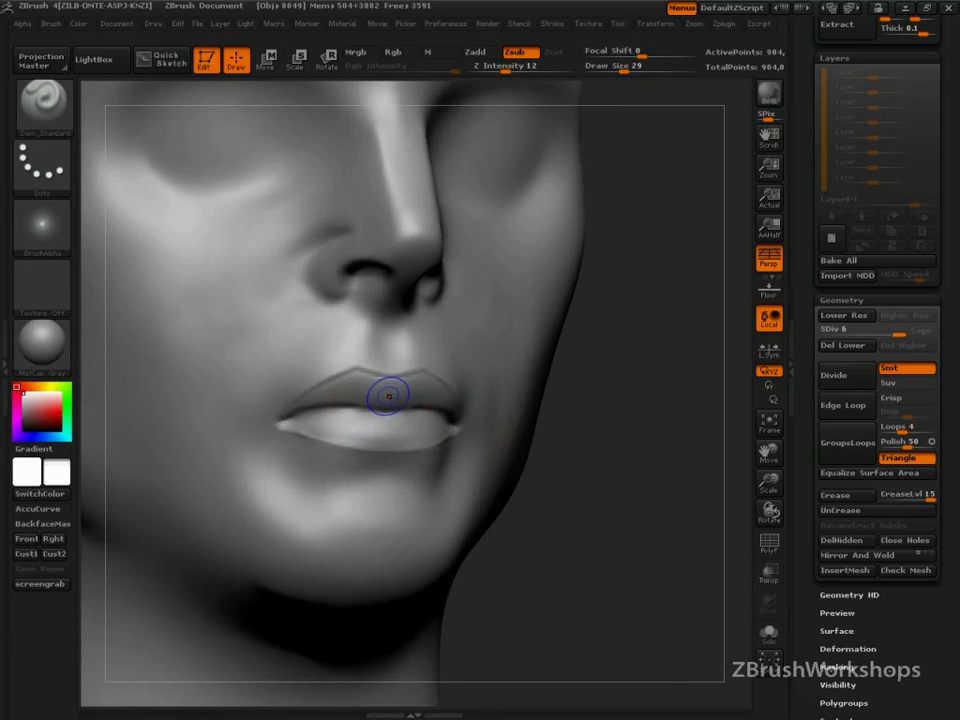